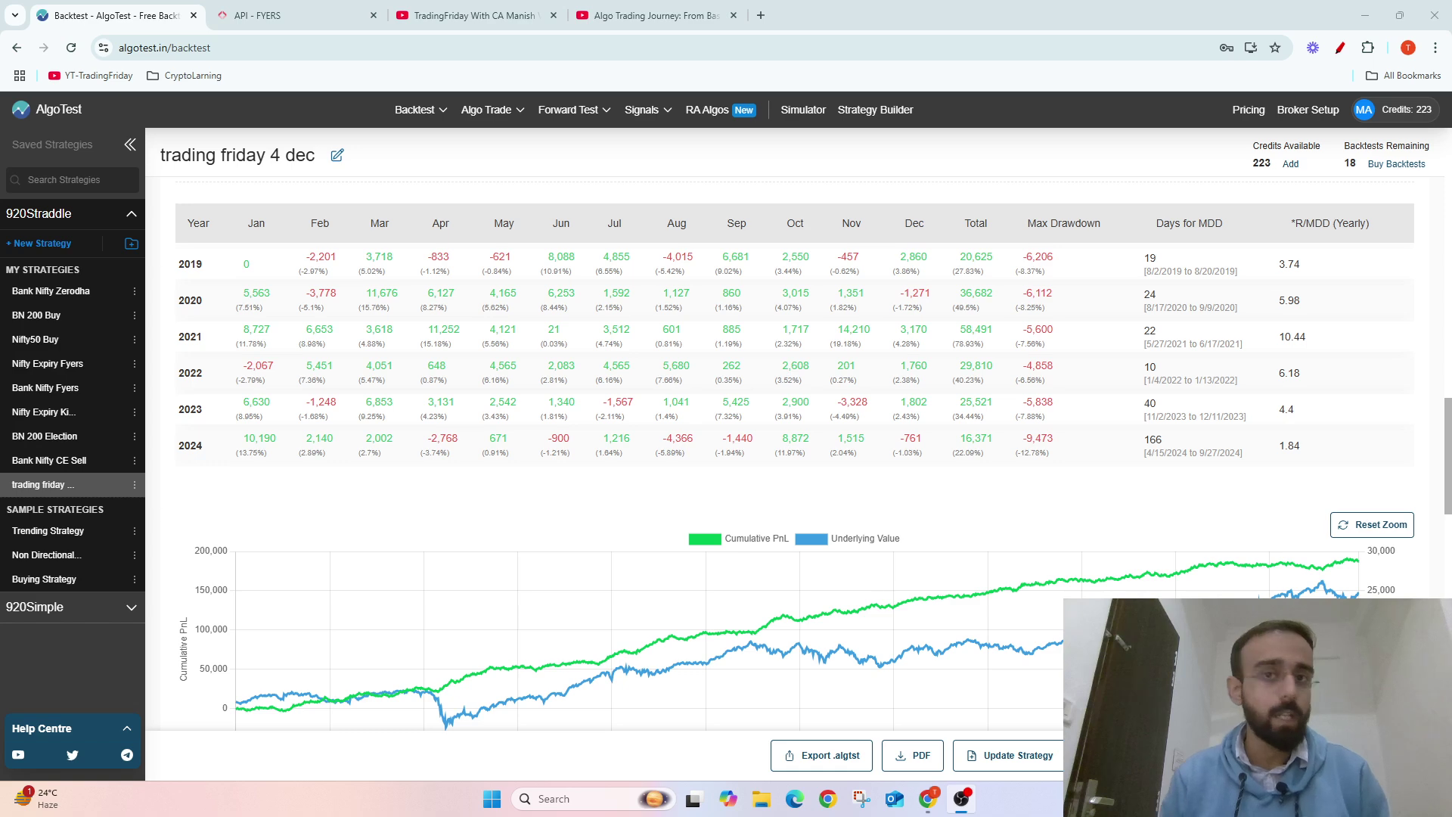
View the Algo Trading Journey playlist and the TradingFriday channel's playlists on YouTube, and return to the AlgoTest backtest
left_click(639, 15)
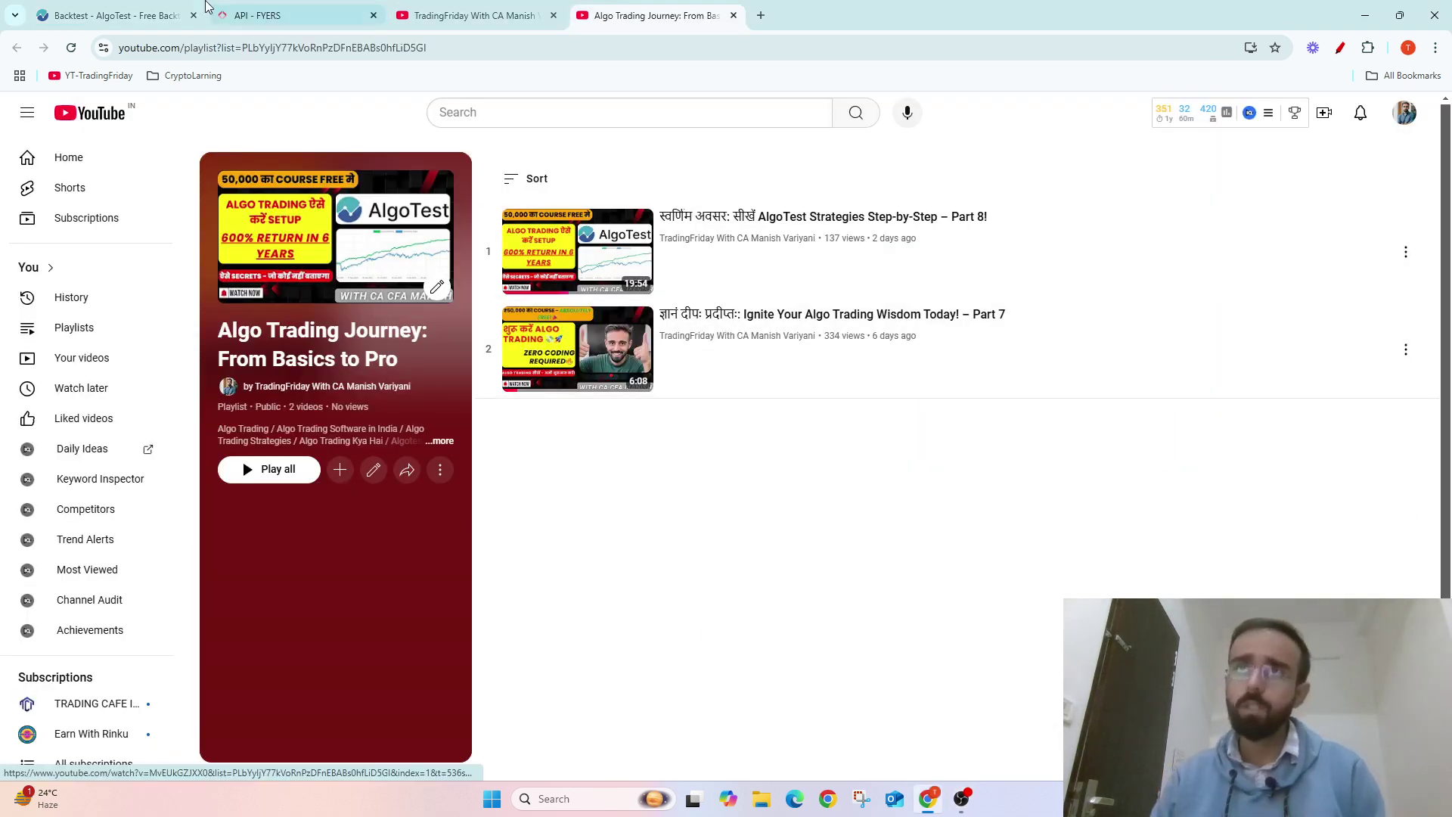
left_click(113, 15)
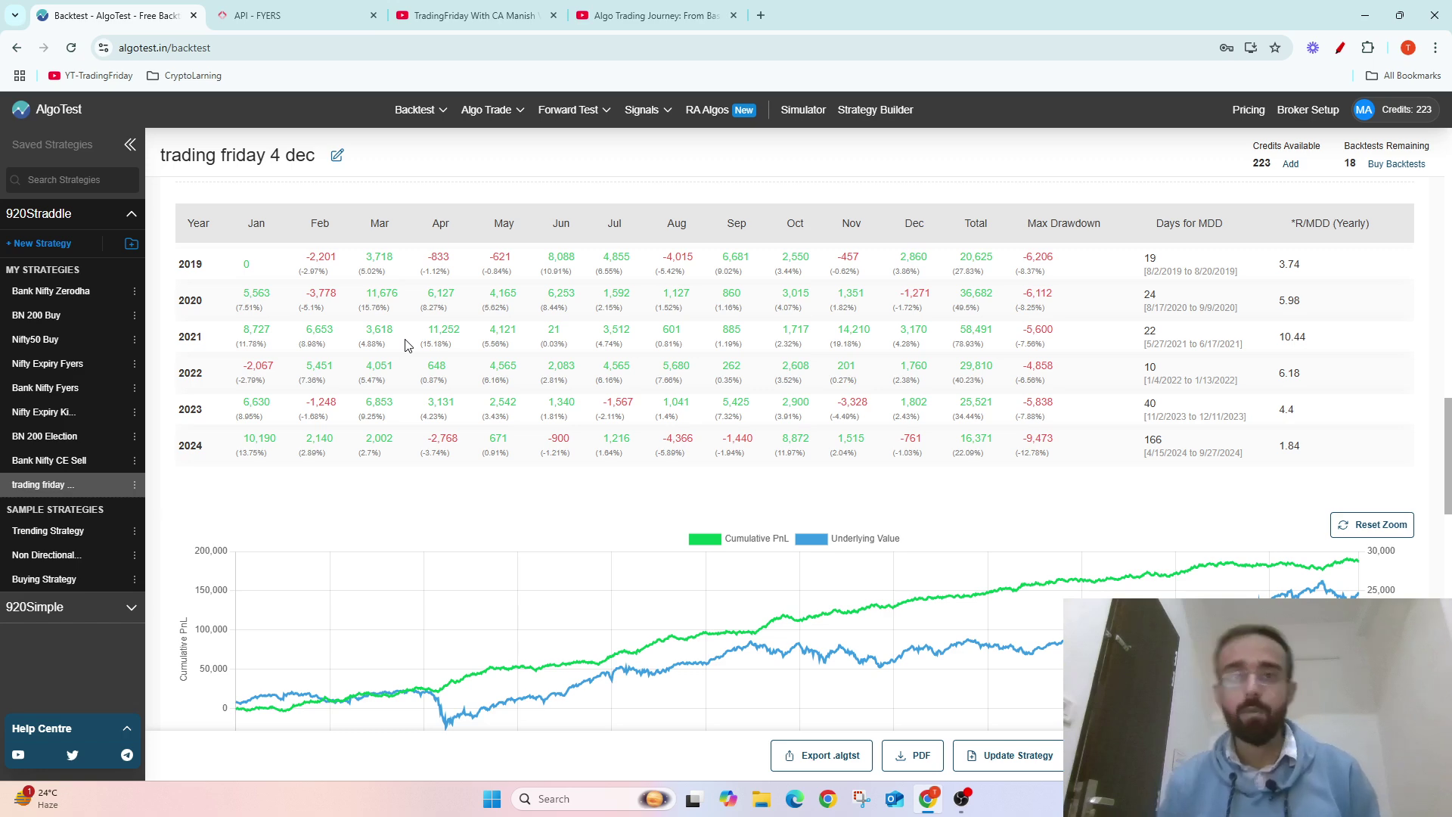
left_click(469, 13)
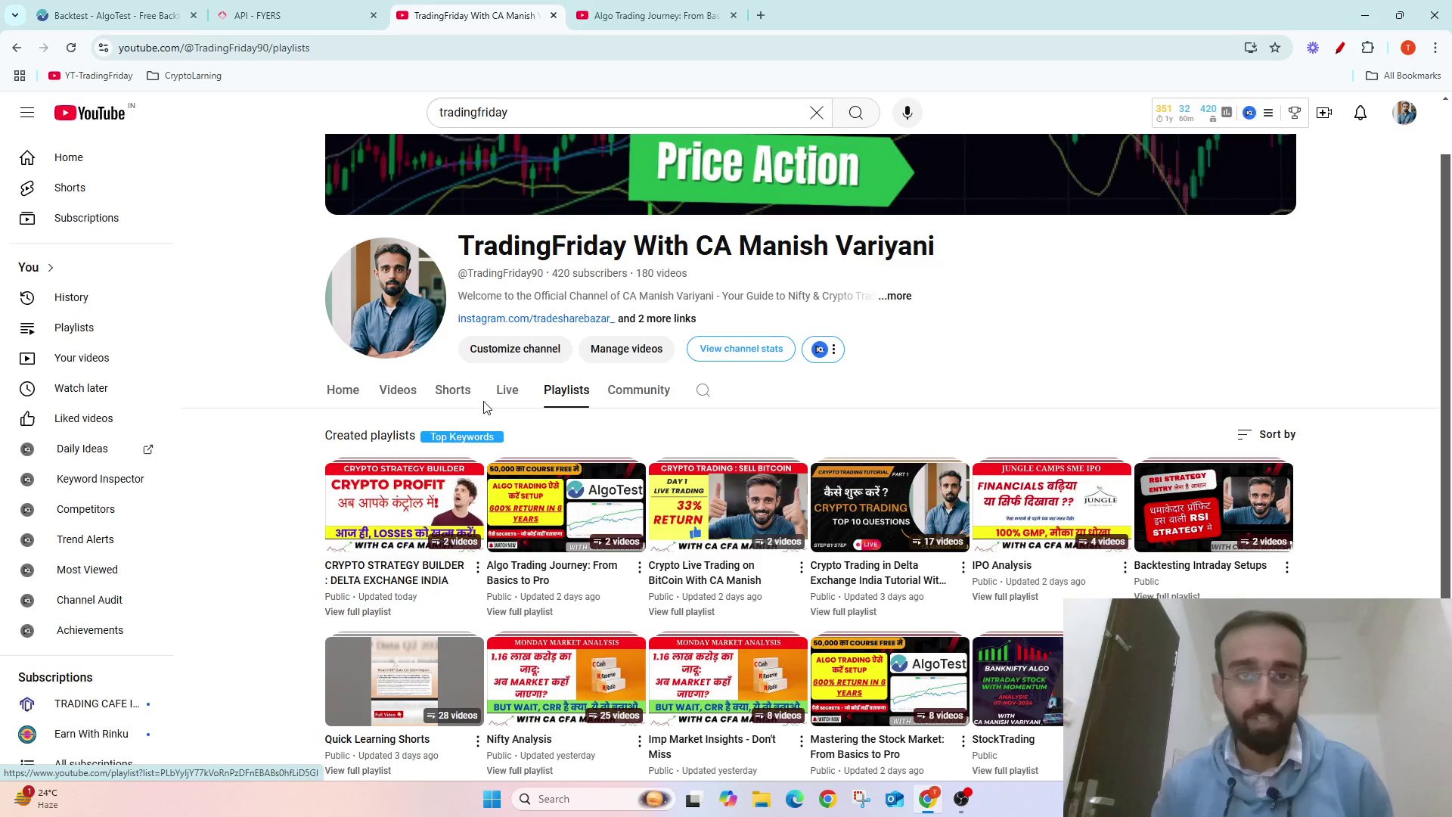
left_click(90, 18)
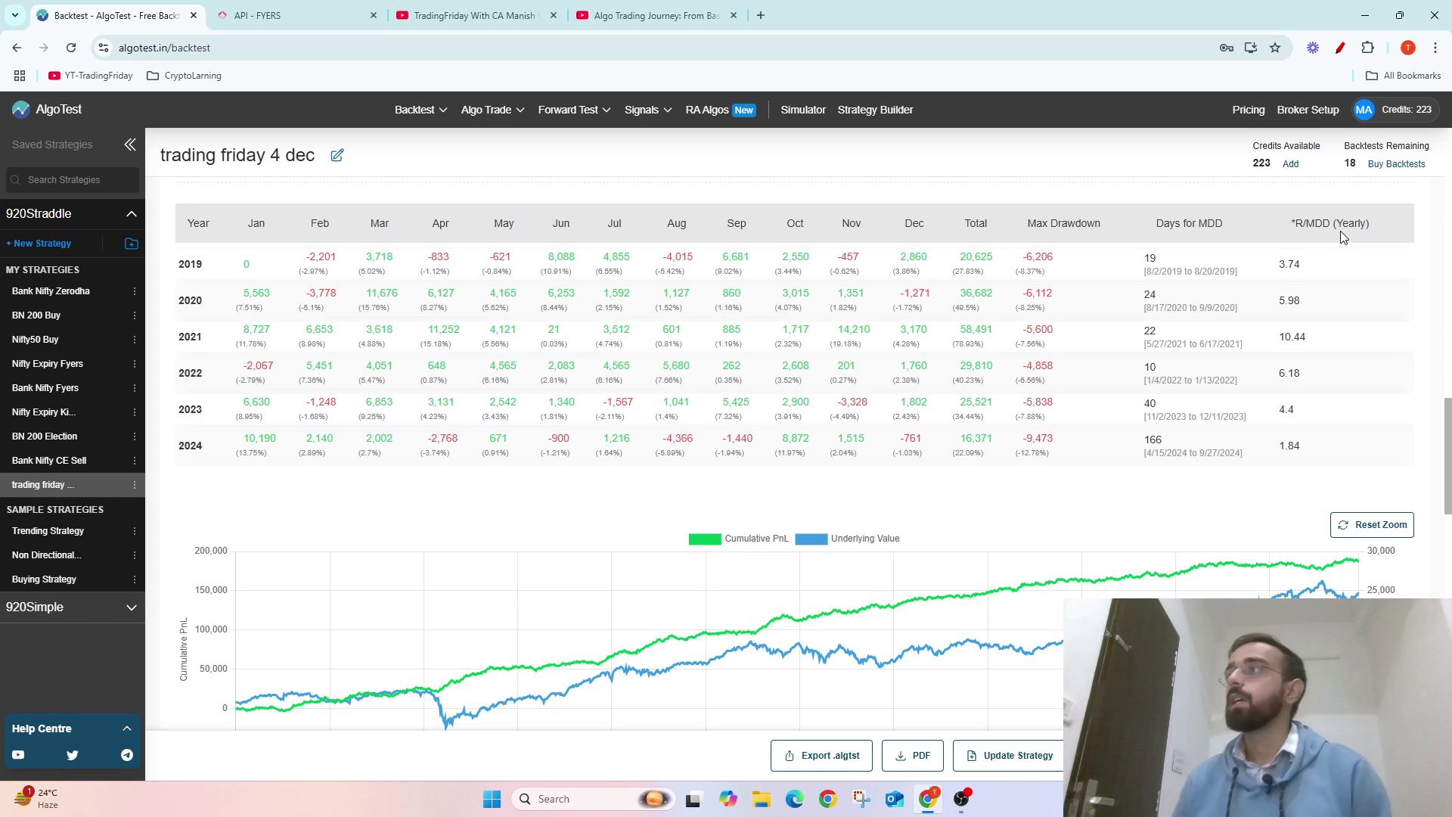
Open AlgoTest's broker setup and bring up the list of all brokers available for connection
left_click(1307, 113)
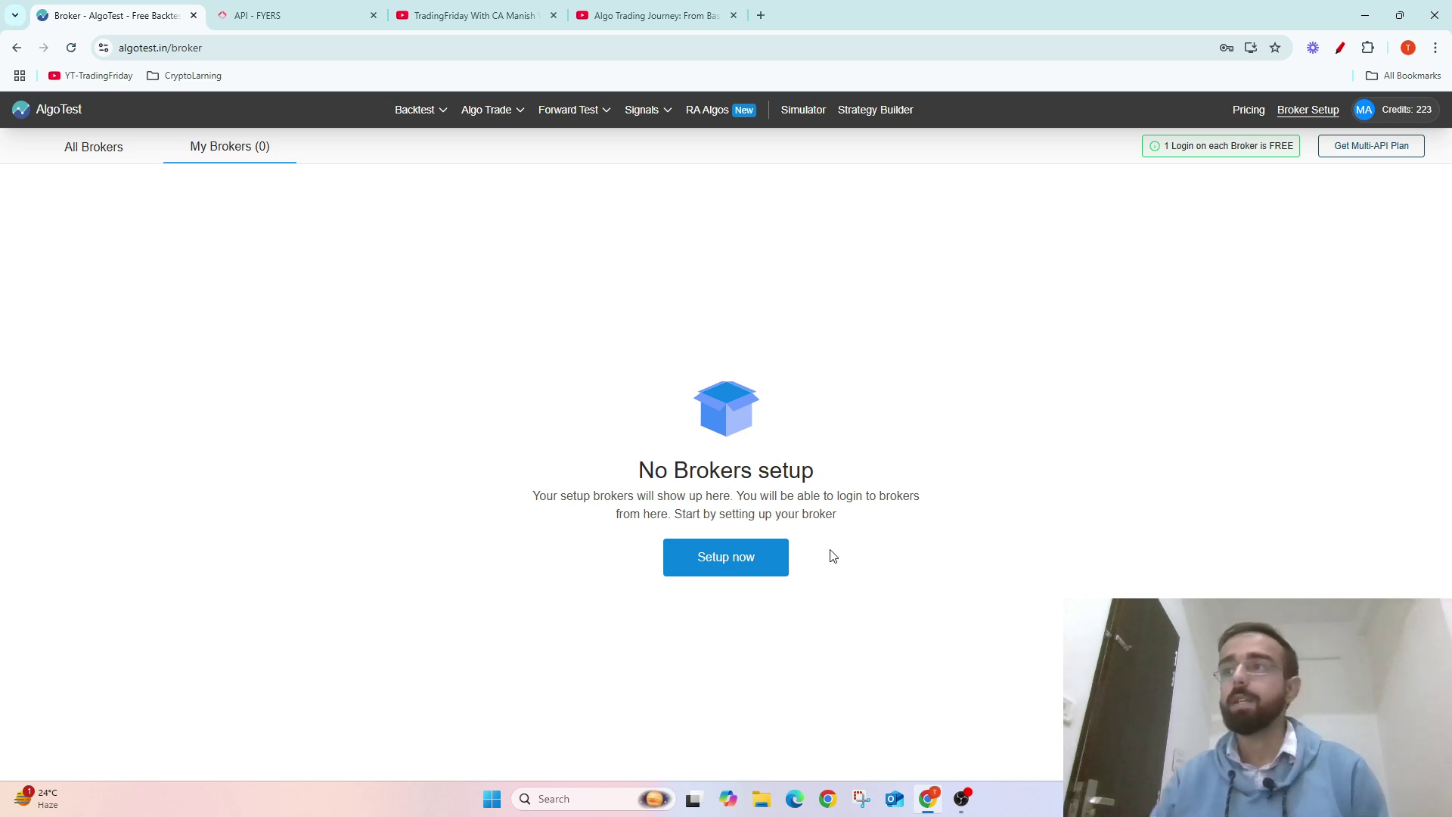
left_click(755, 565)
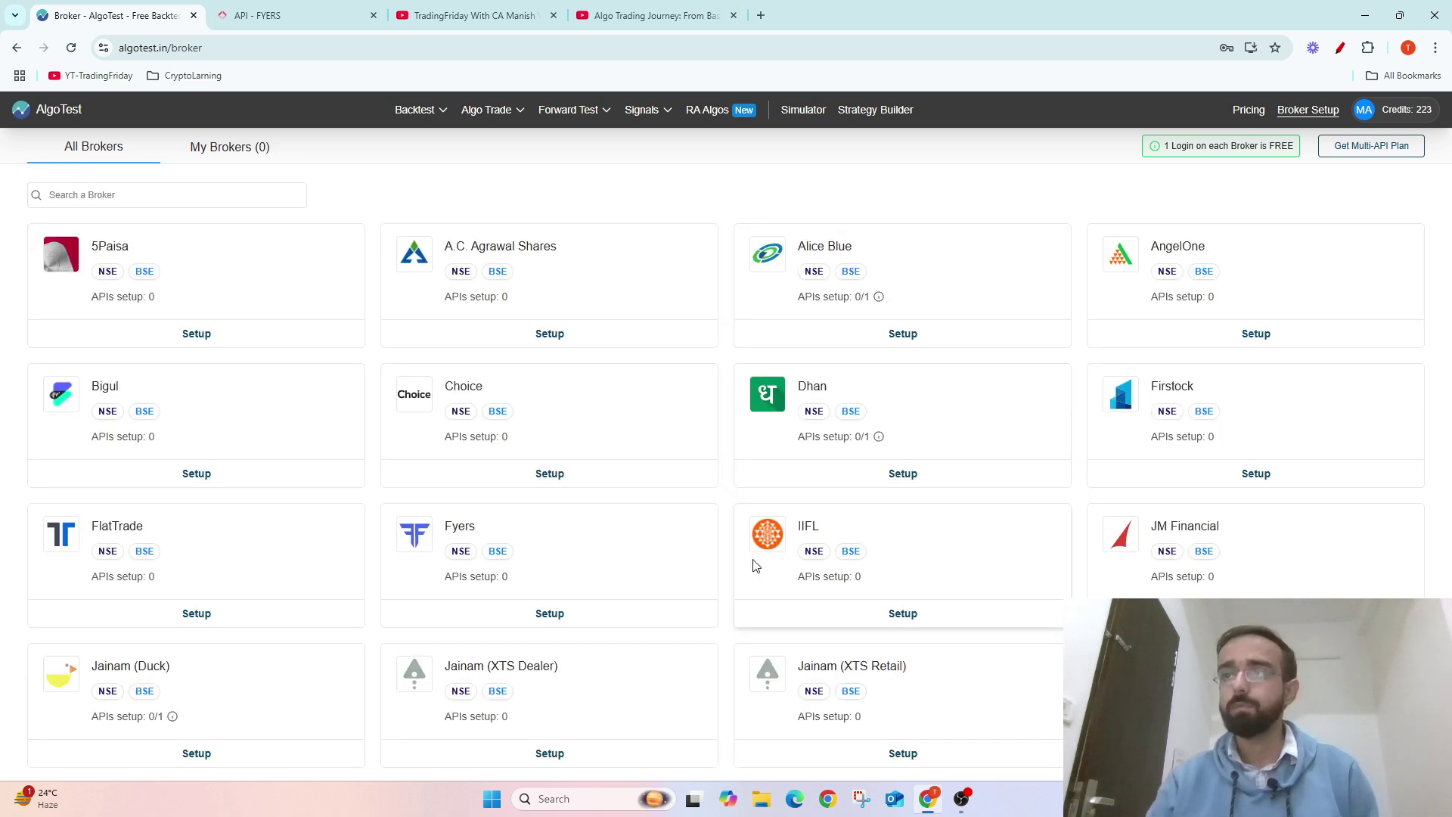
left_click(154, 201)
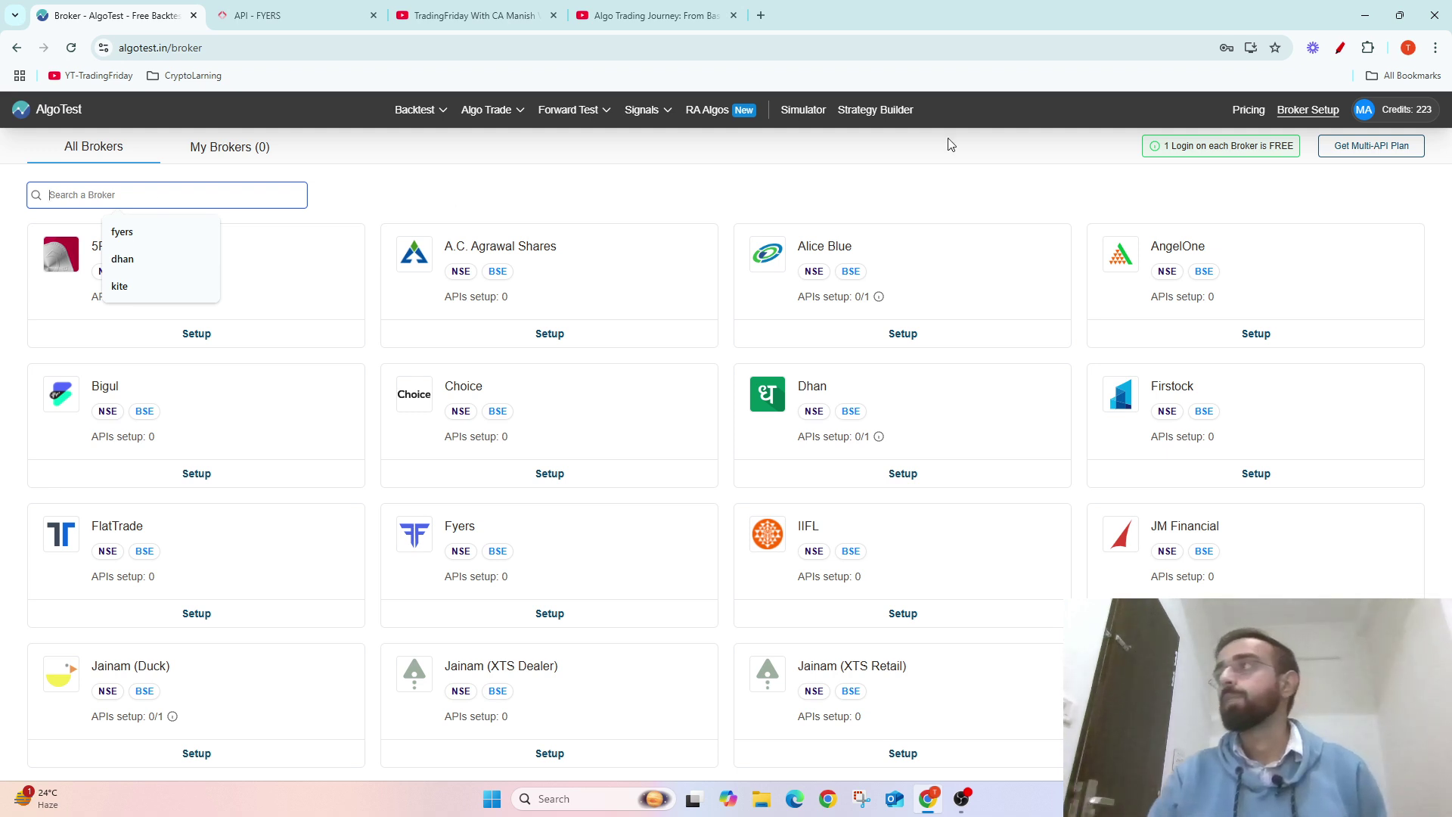
Mark up the broker list in red with underlined handwritten notes including "API" and a circle around Dhan, and exit the annotation overlay
left_click(1341, 47)
mouse_move(655, 181)
left_mouse_down()
mouse_move(634, 173)
mouse_move(580, 203)
mouse_move(715, 183)
left_mouse_up()
left_click_drag(765, 159, 772, 186)
left_click_drag(585, 247, 777, 225)
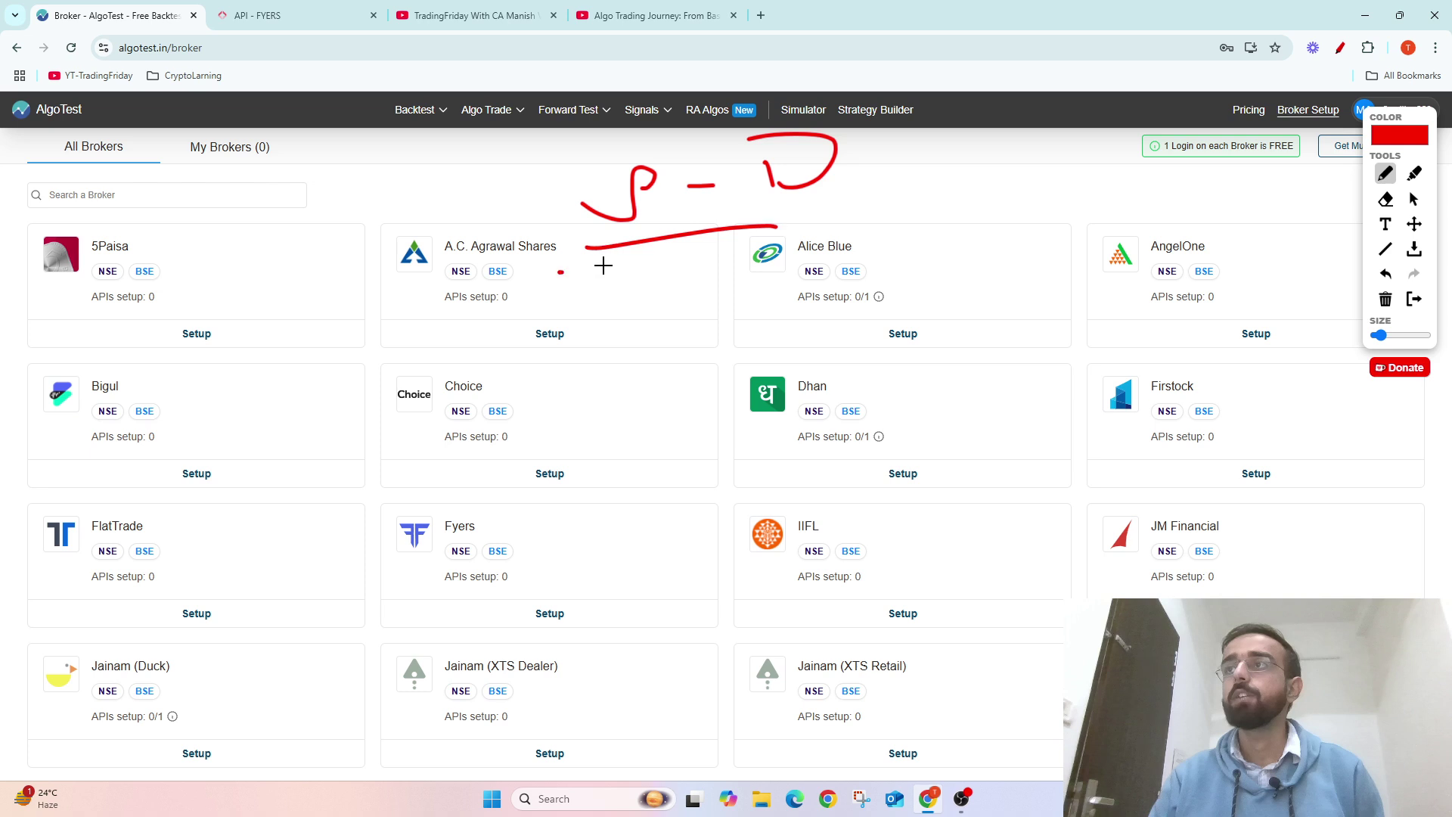
left_click_drag(558, 273, 736, 244)
mouse_move(893, 204)
left_mouse_down()
mouse_move(972, 175)
mouse_move(983, 155)
mouse_move(1010, 163)
left_mouse_up()
left_click_drag(828, 225, 1029, 203)
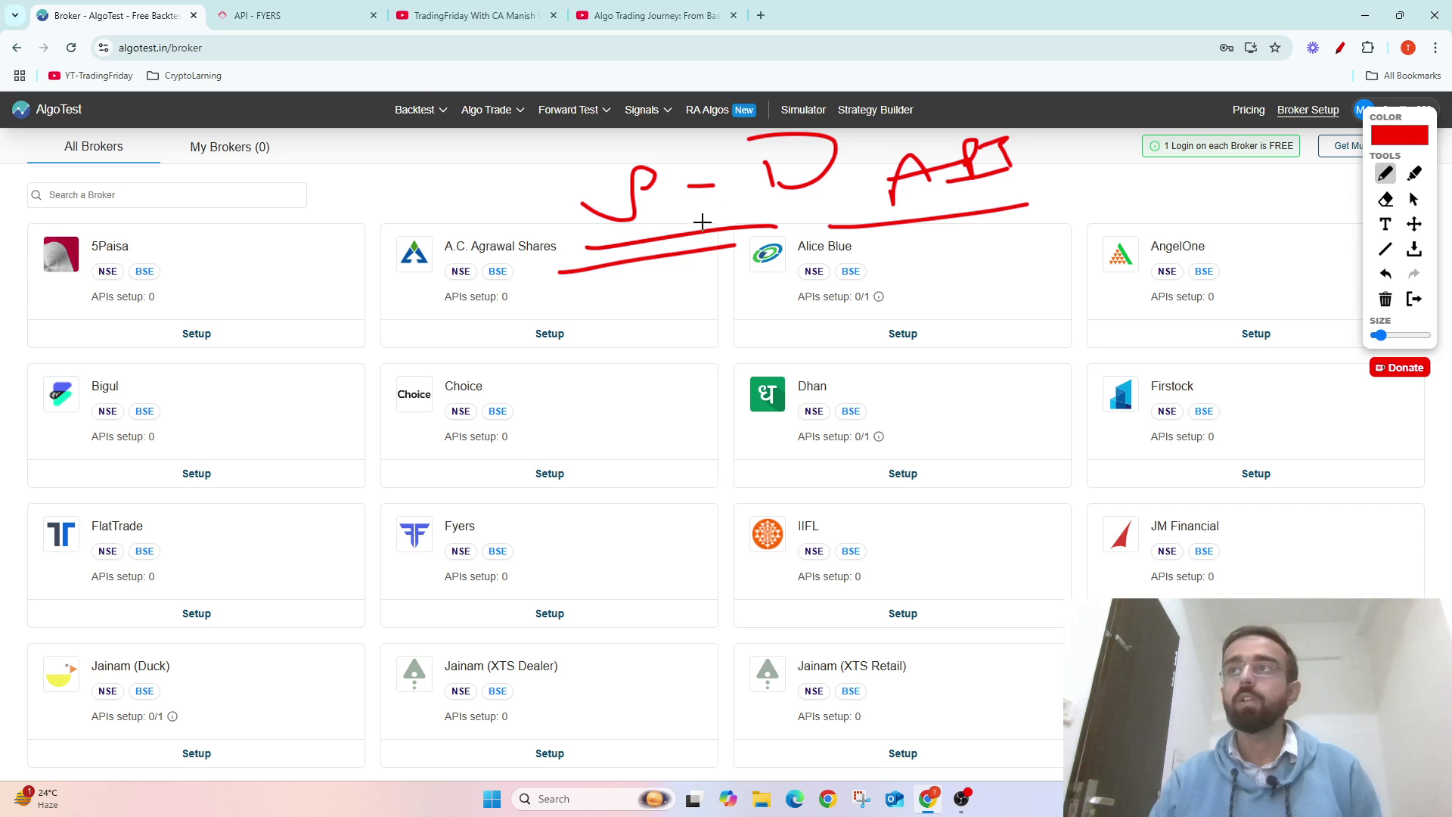
left_click_drag(643, 223, 819, 195)
left_click_drag(629, 246, 803, 233)
left_click_drag(735, 435, 773, 418)
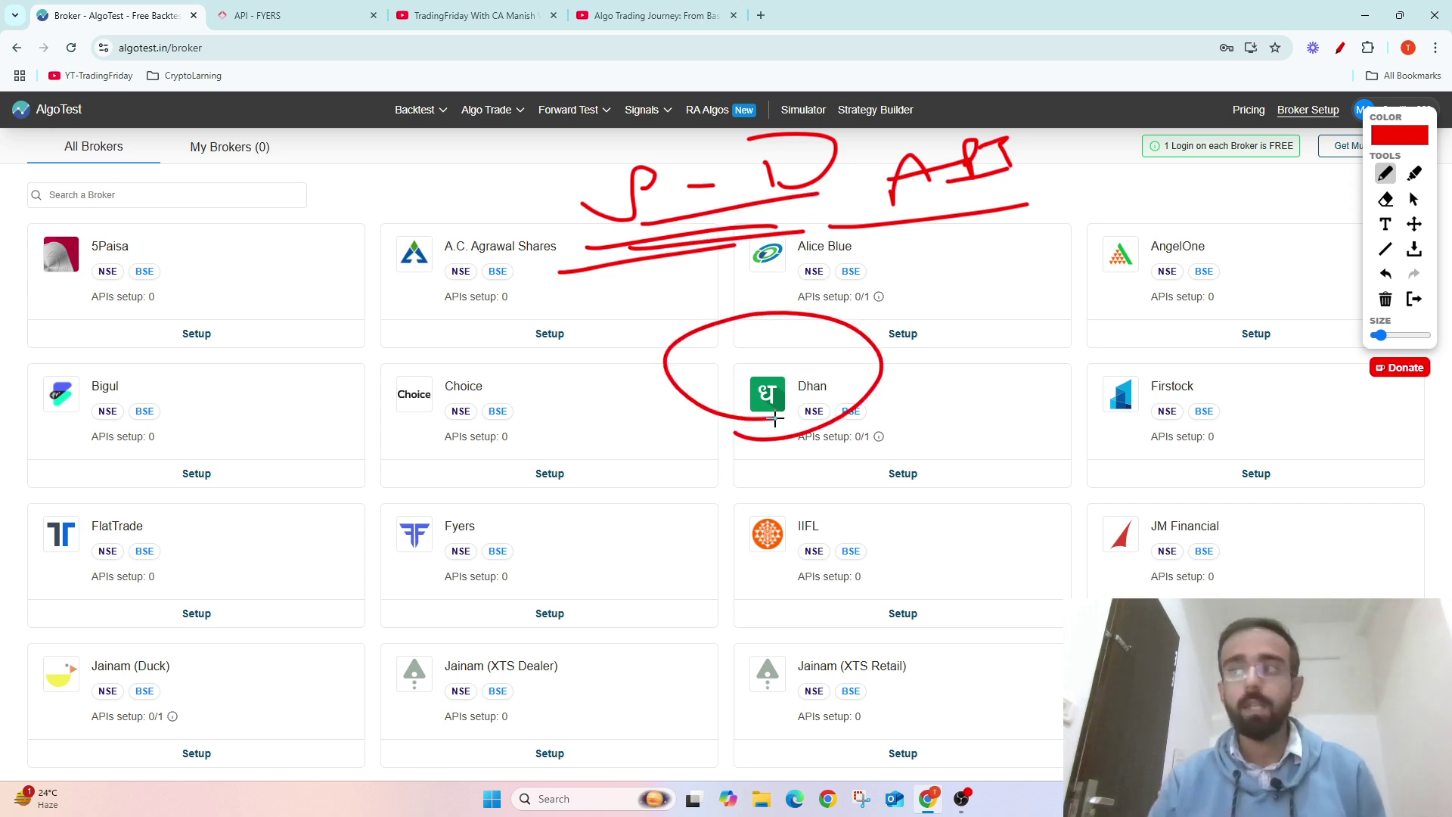
left_click_drag(1047, 681, 1078, 673)
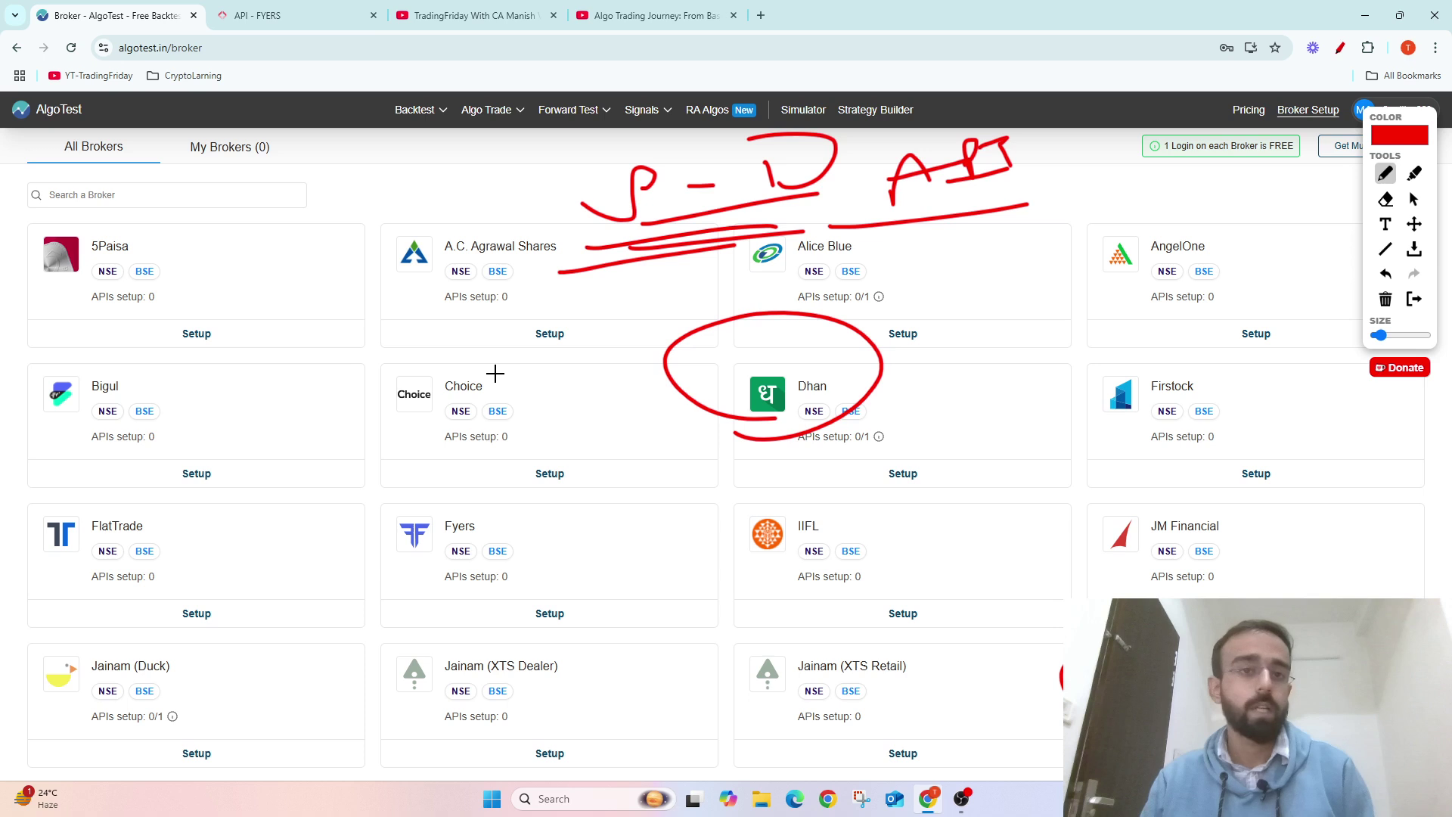
left_click(1413, 300)
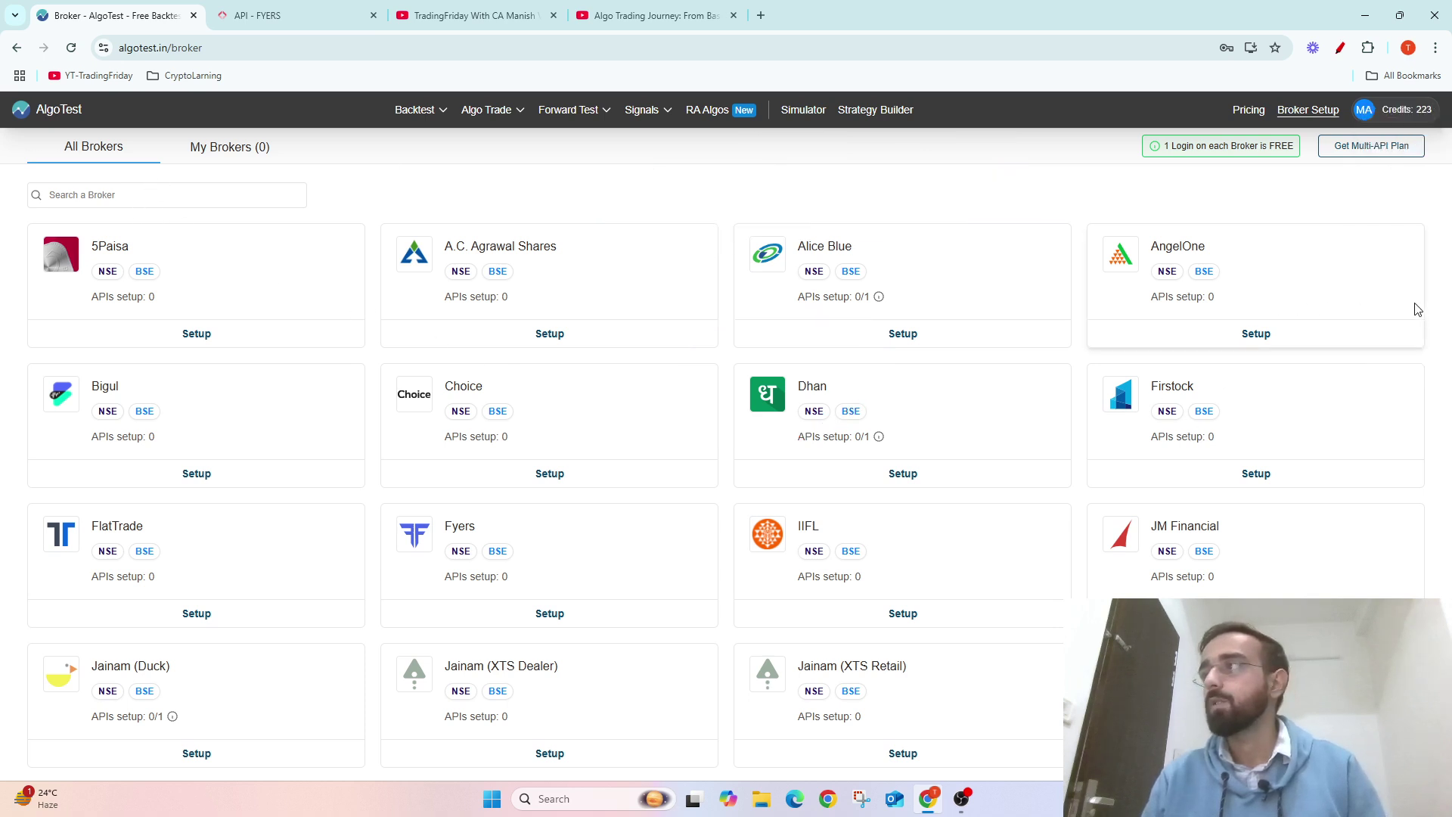
Search the broker list for "fyers" and open the setup page for the Fyers broker
left_click(162, 201)
type("fyers")
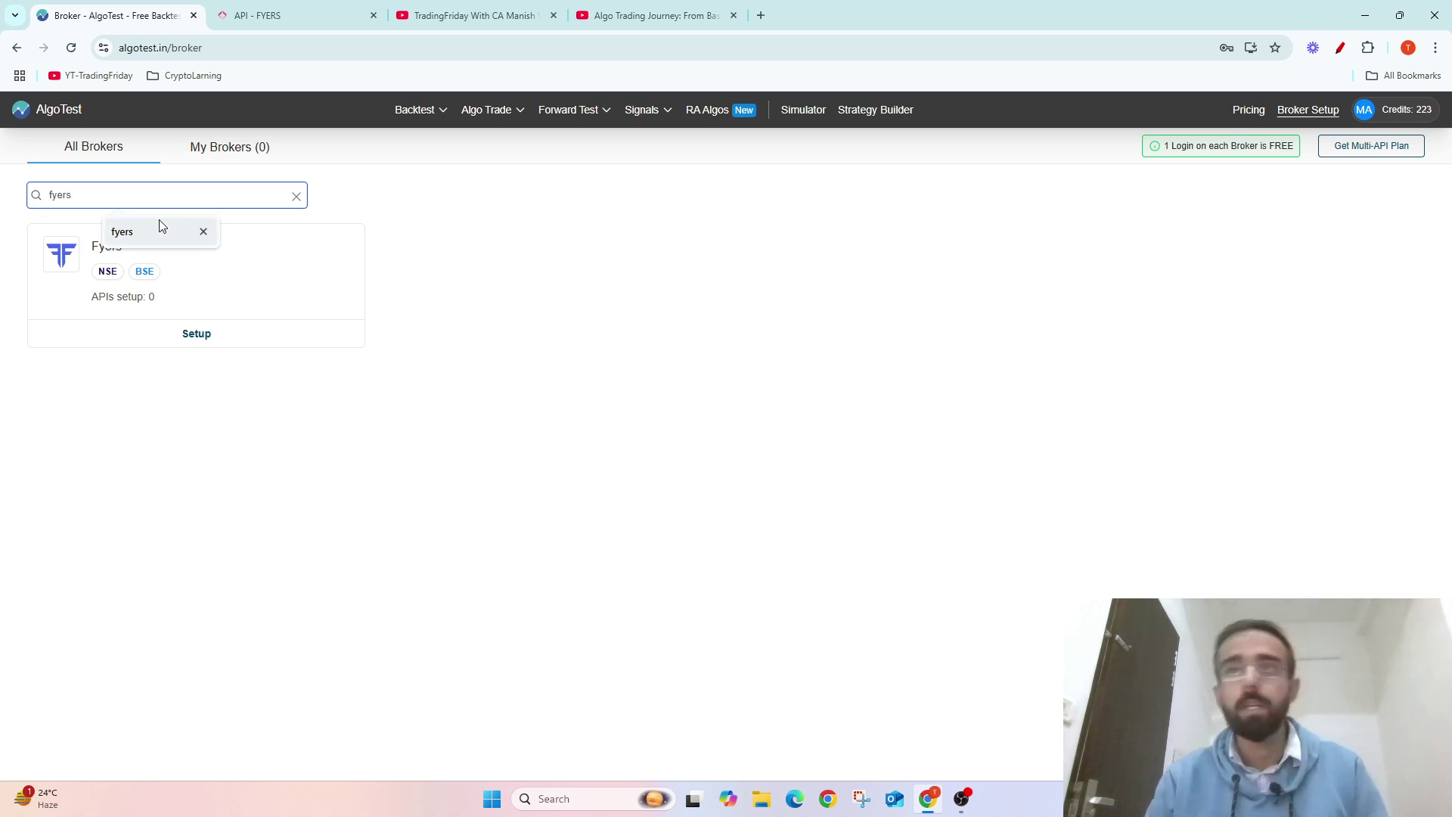
left_click(162, 227)
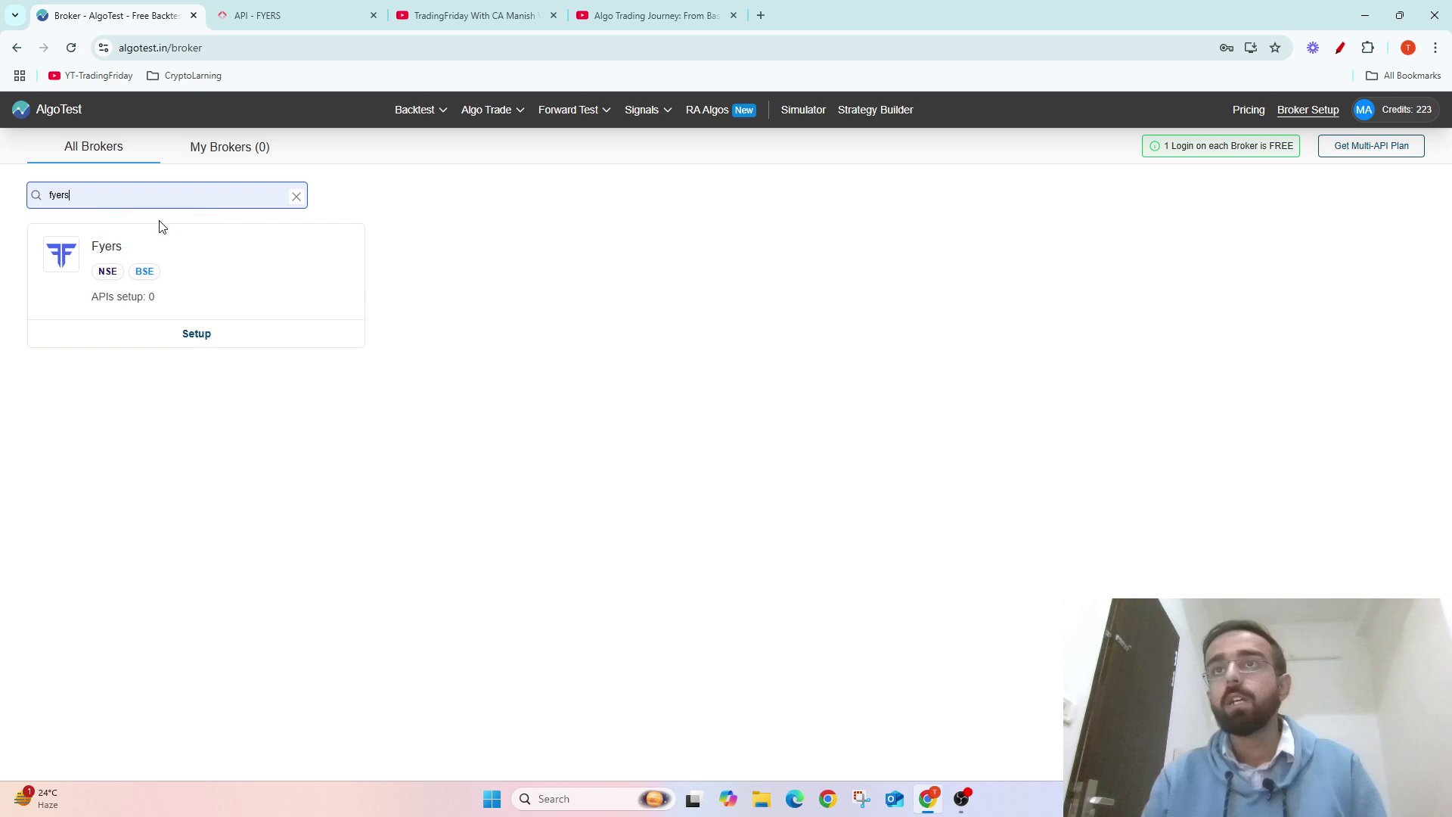
left_click(198, 343)
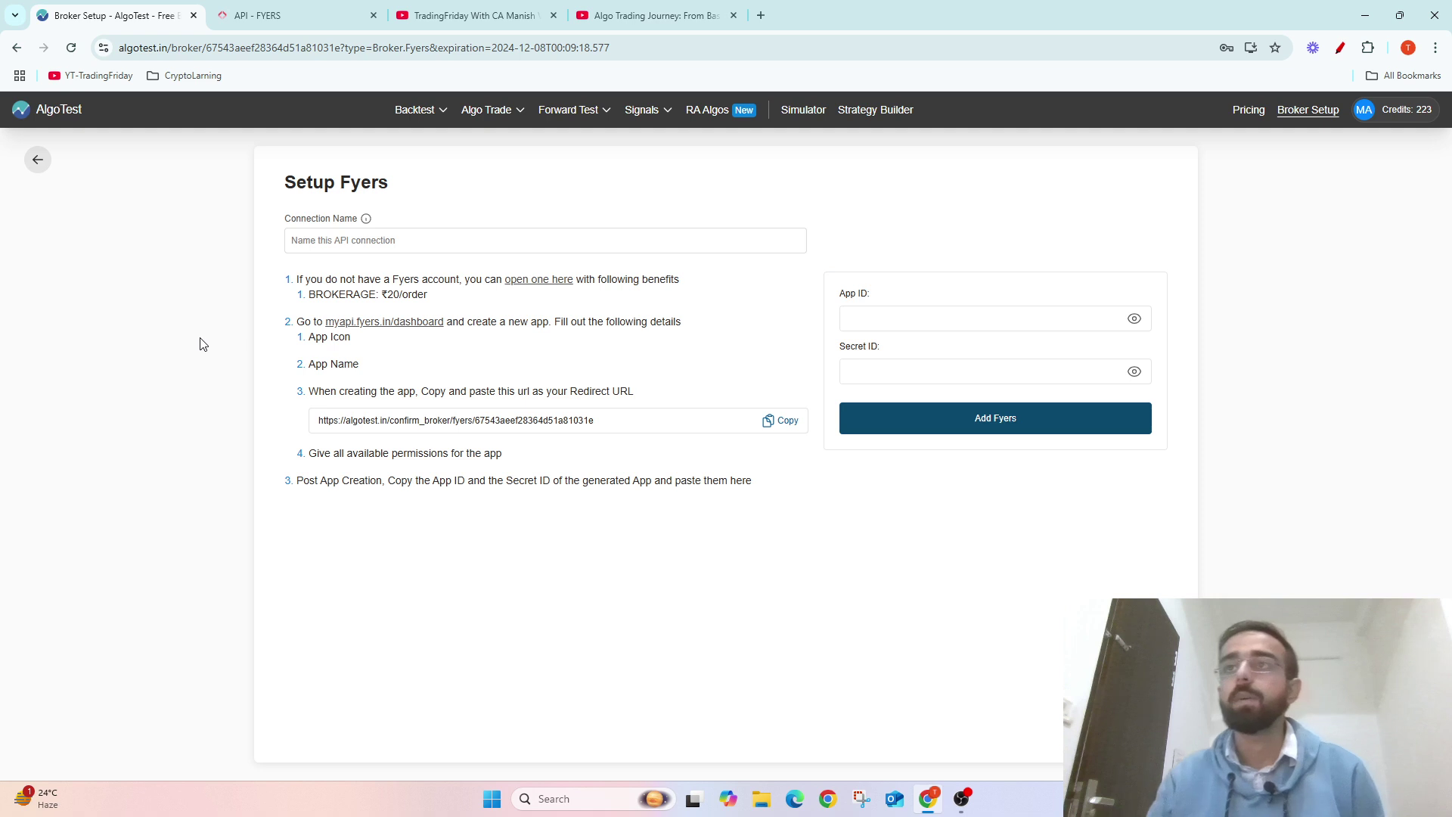
Read the Fyers setup instructions about the account, creating a new app and using the supplied redirect URL
left_click_drag(399, 279, 485, 303)
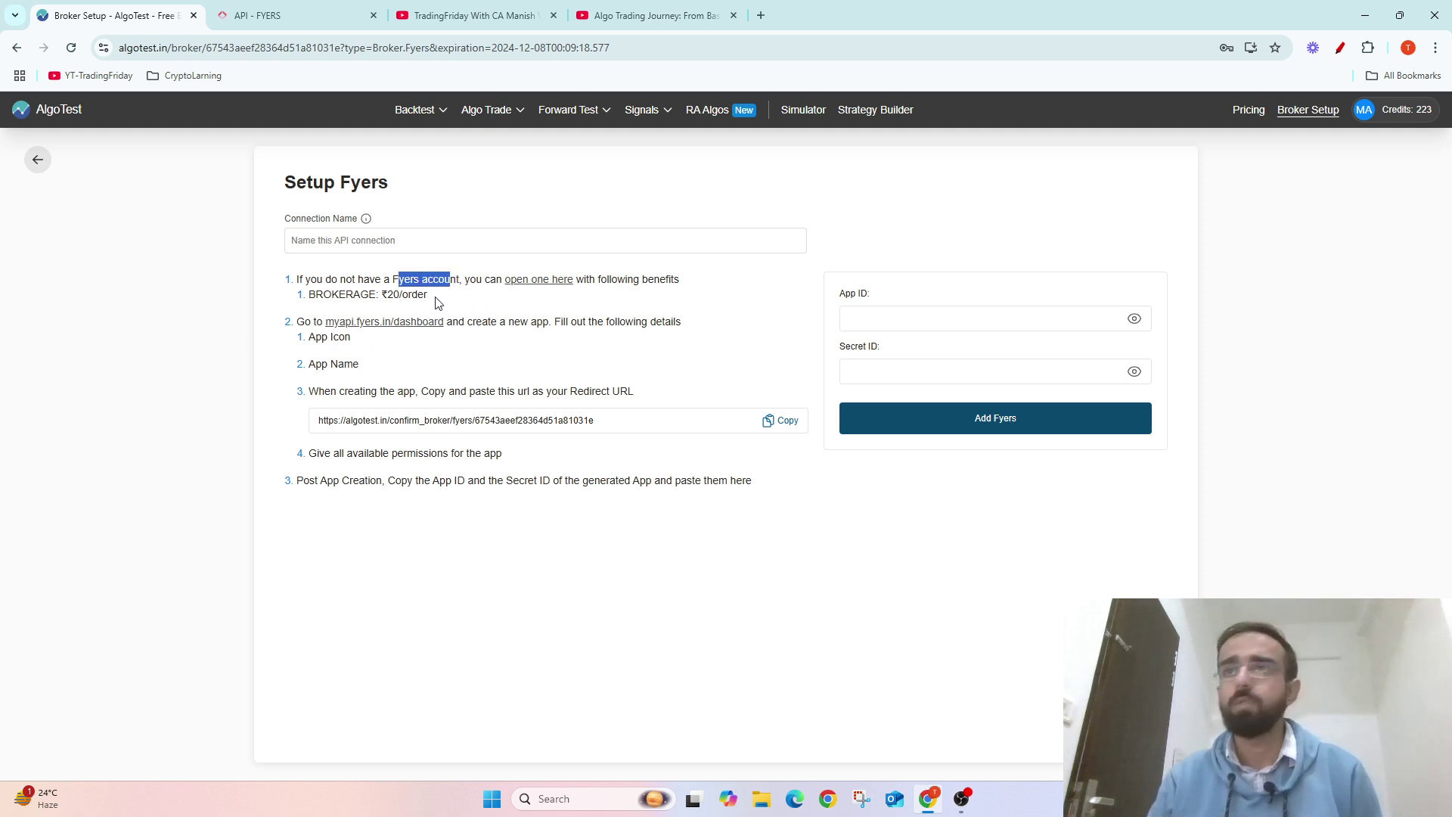
left_click(447, 295)
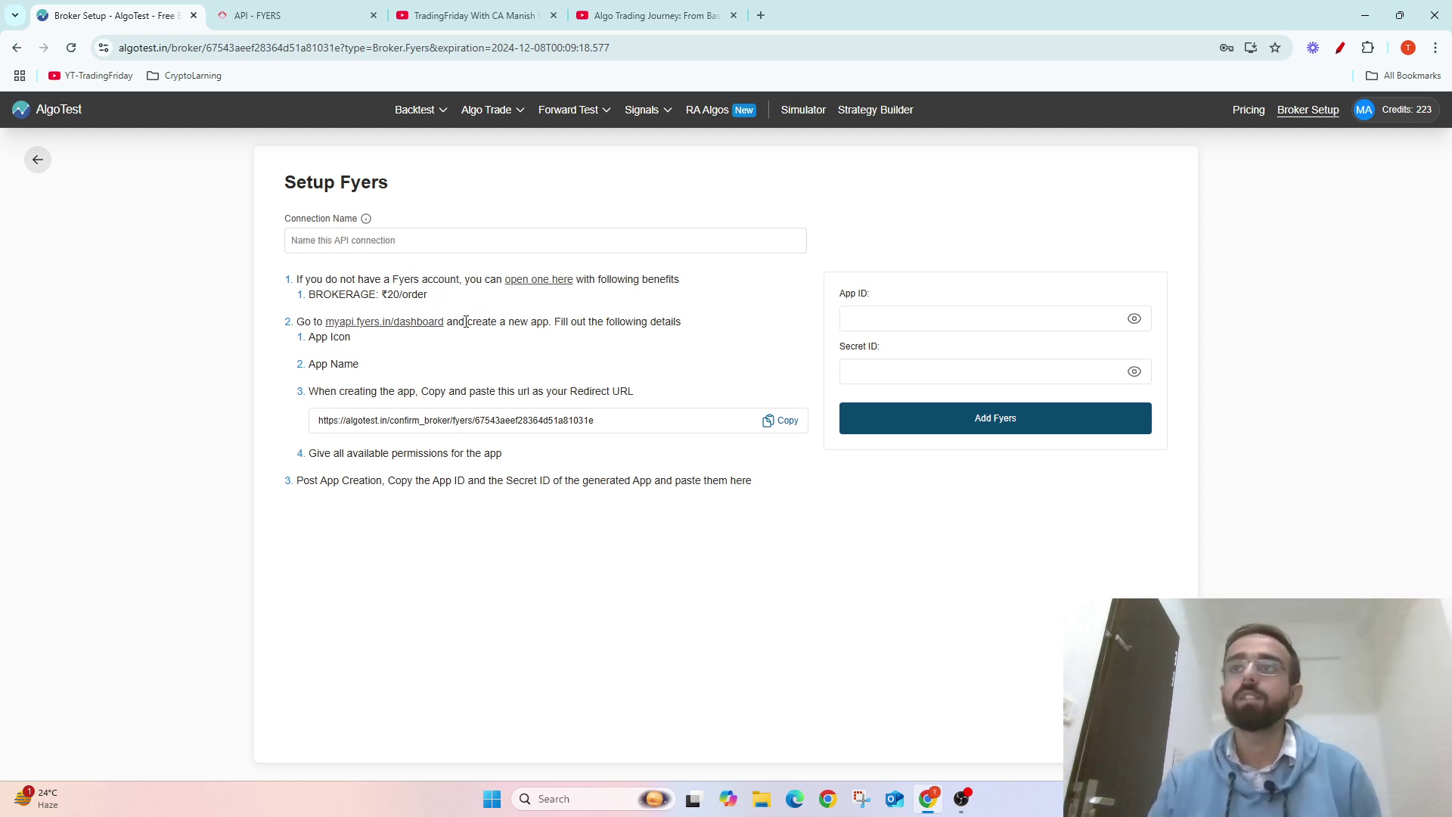
left_click_drag(465, 322, 521, 323)
left_click_drag(310, 340, 382, 391)
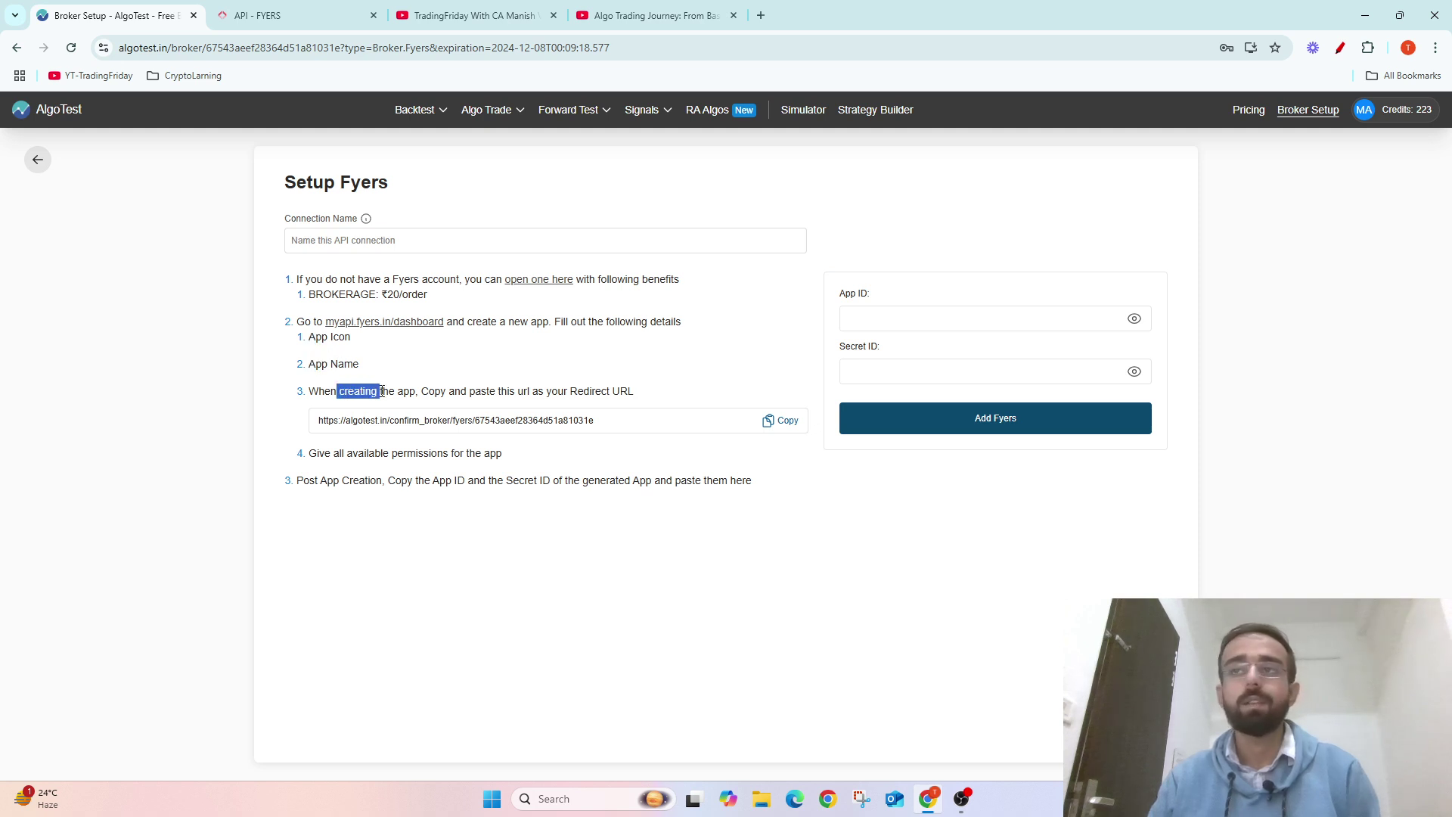
left_click_drag(475, 391, 568, 392)
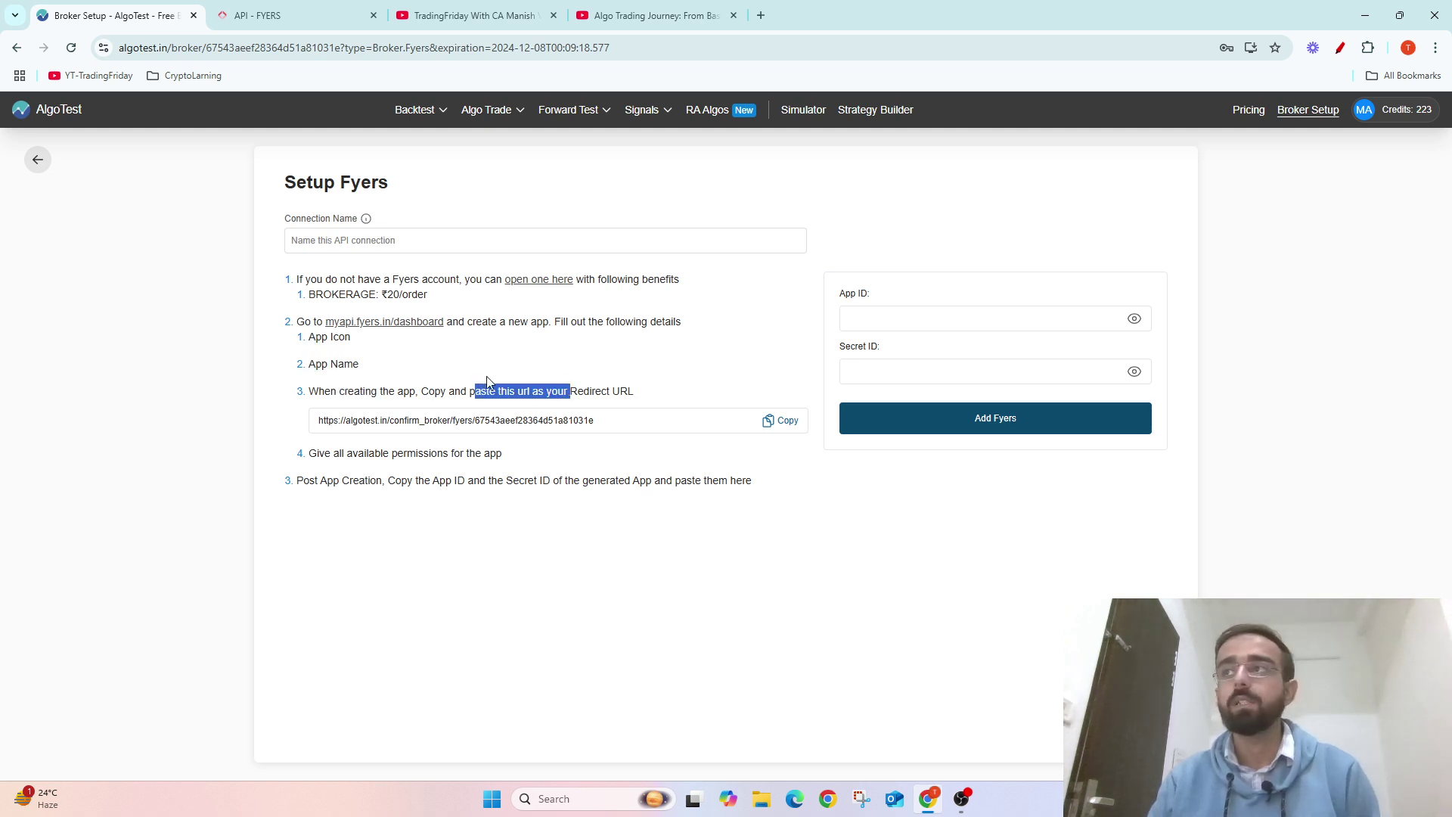
left_click(870, 369)
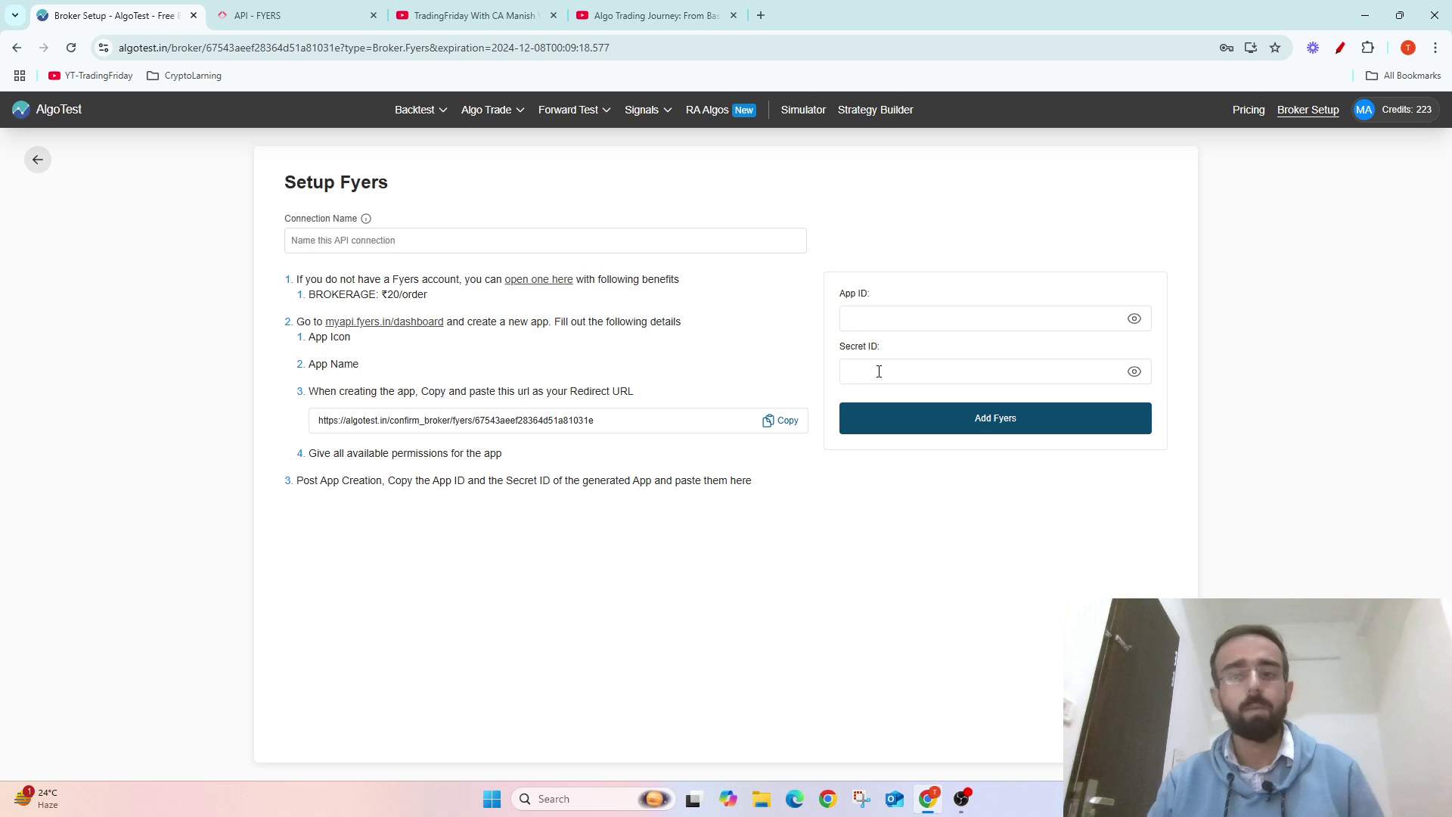
Name the API connection "fyers" and open the linked Fyers API dashboard, closing the duplicate dashboard page
left_click(385, 241)
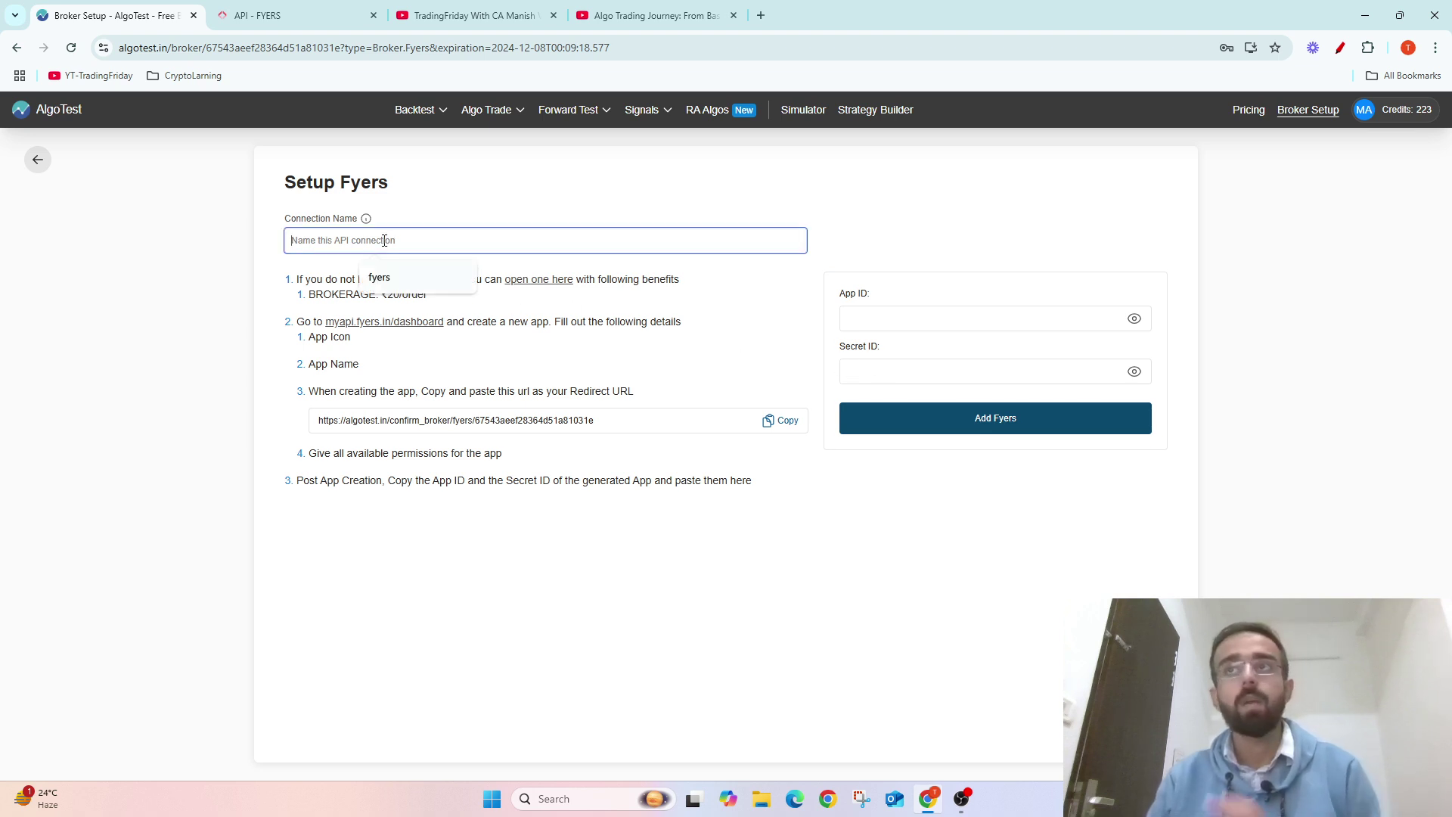
left_click(393, 278)
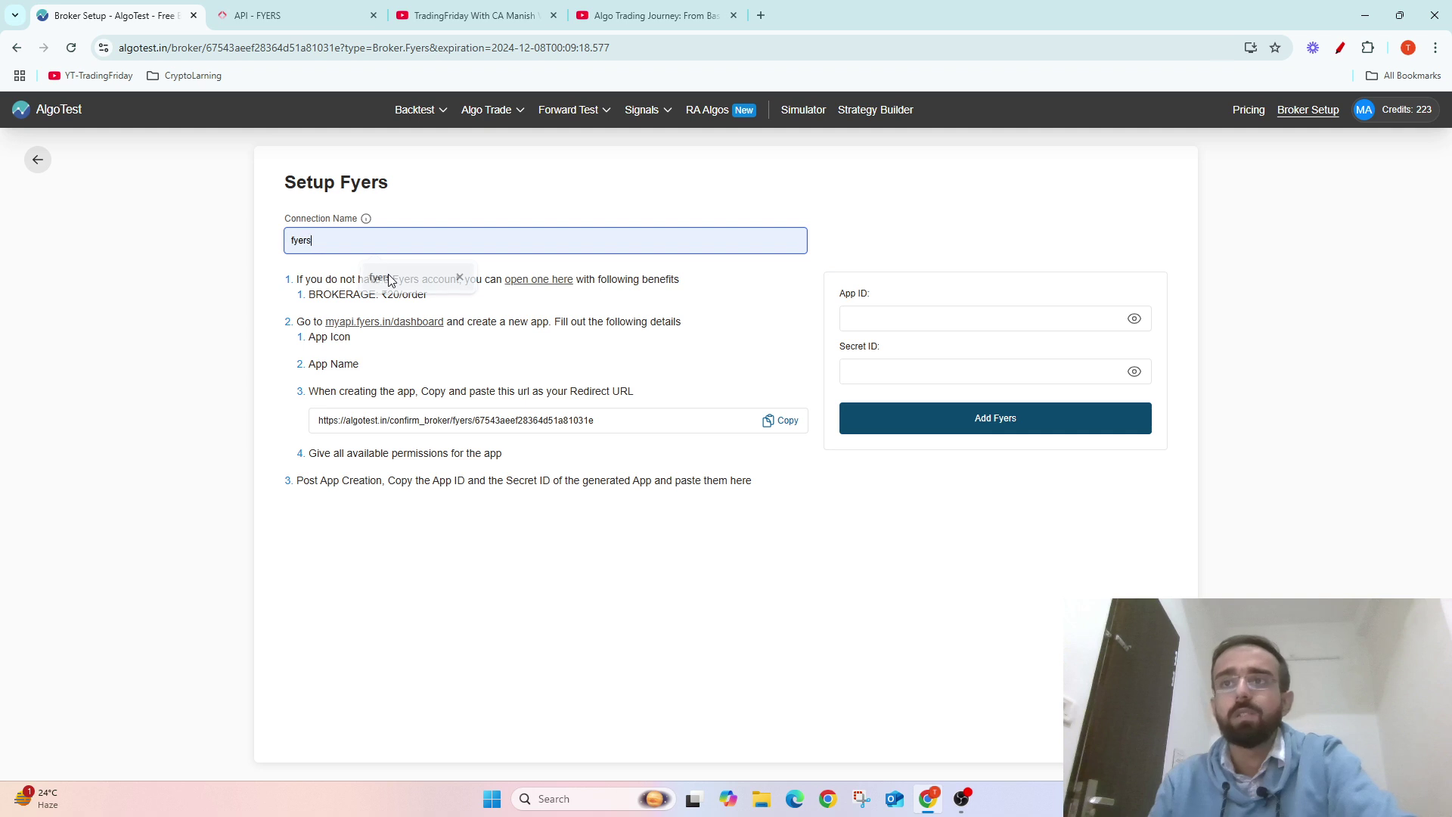
left_click(359, 333)
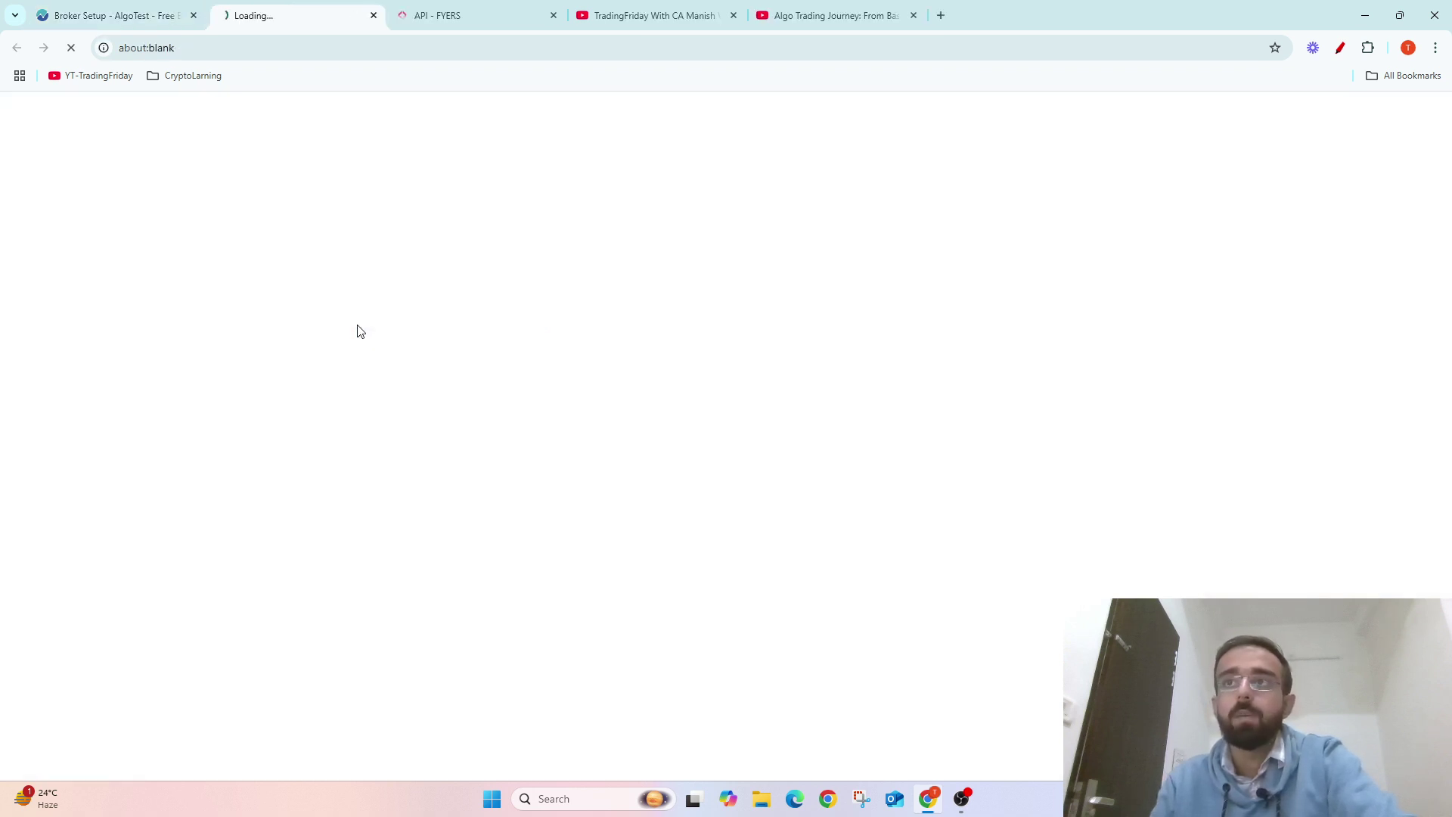
left_click(554, 16)
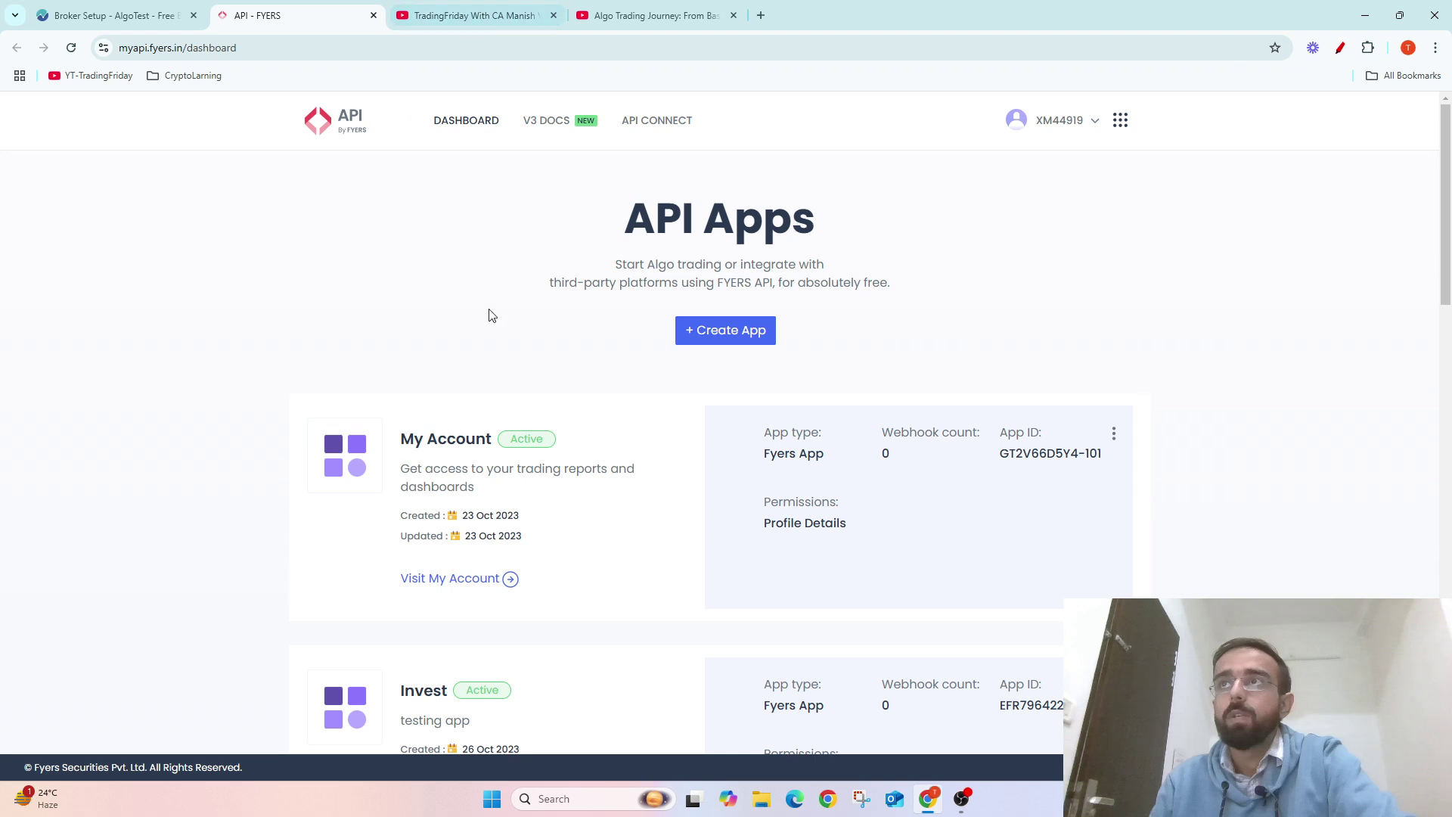
Start creating a new API app on the Fyers dashboard and name it "Algo Test"
left_click(758, 344)
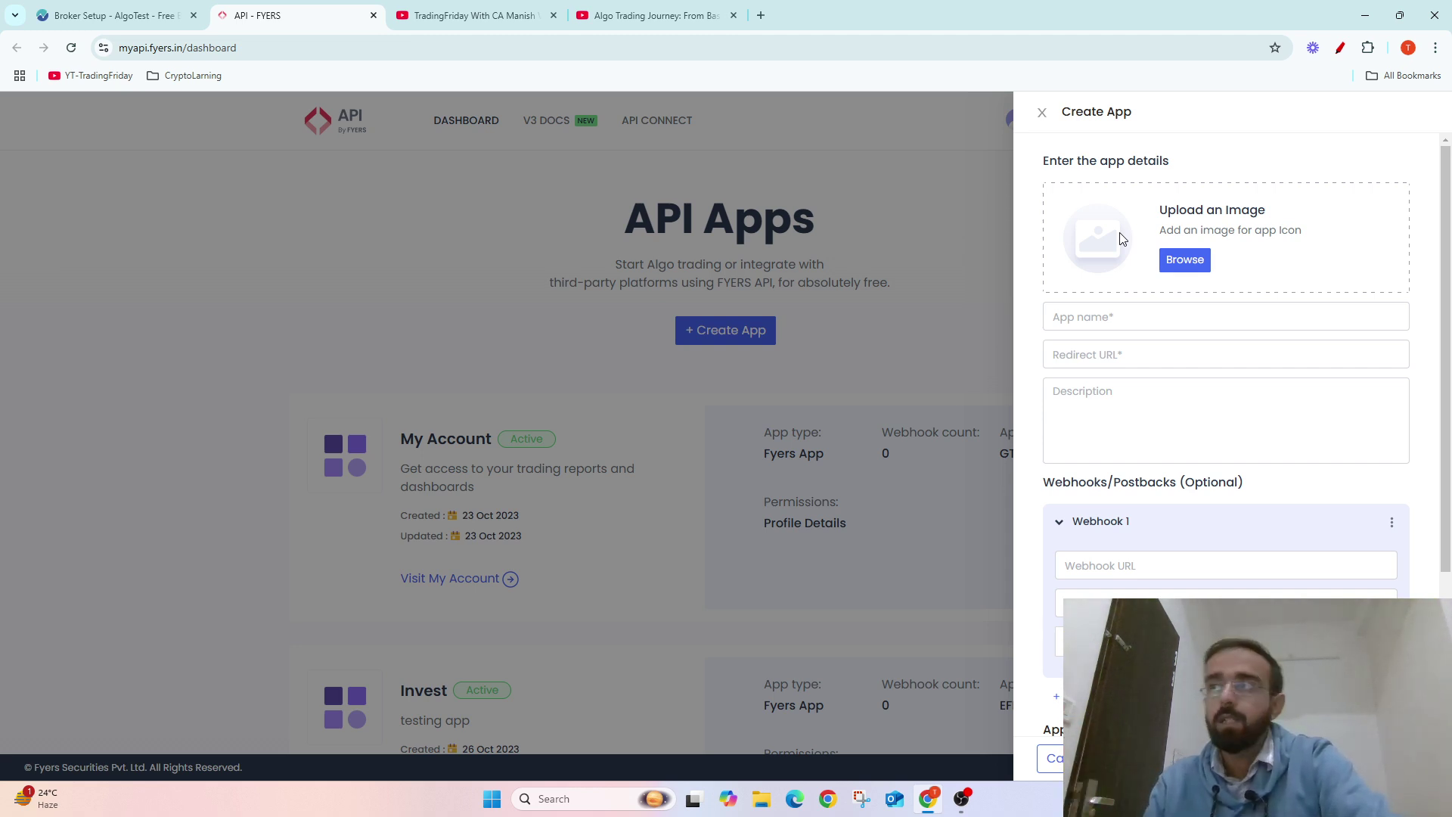
left_click(1131, 318)
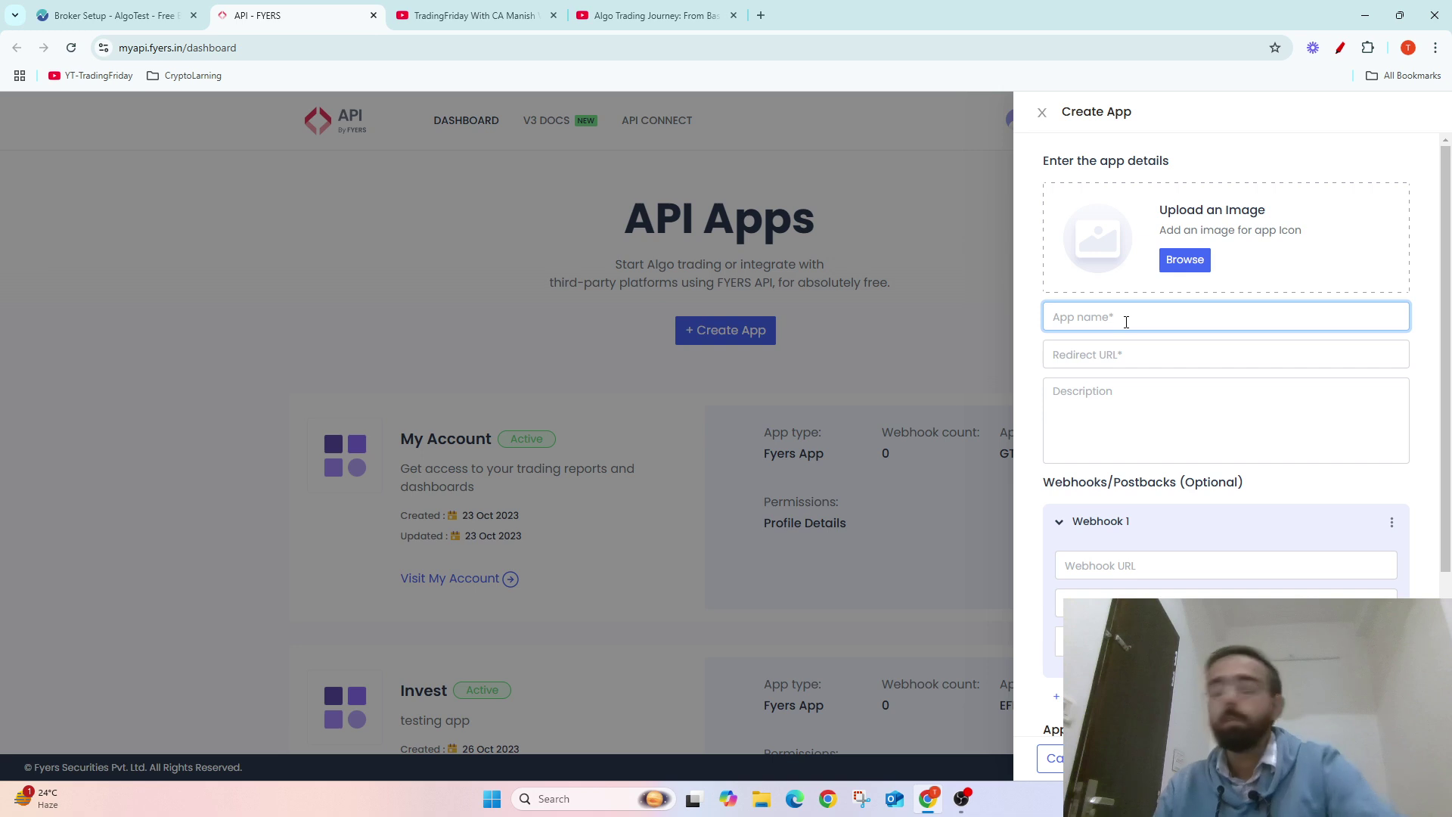
type("Algp Test")
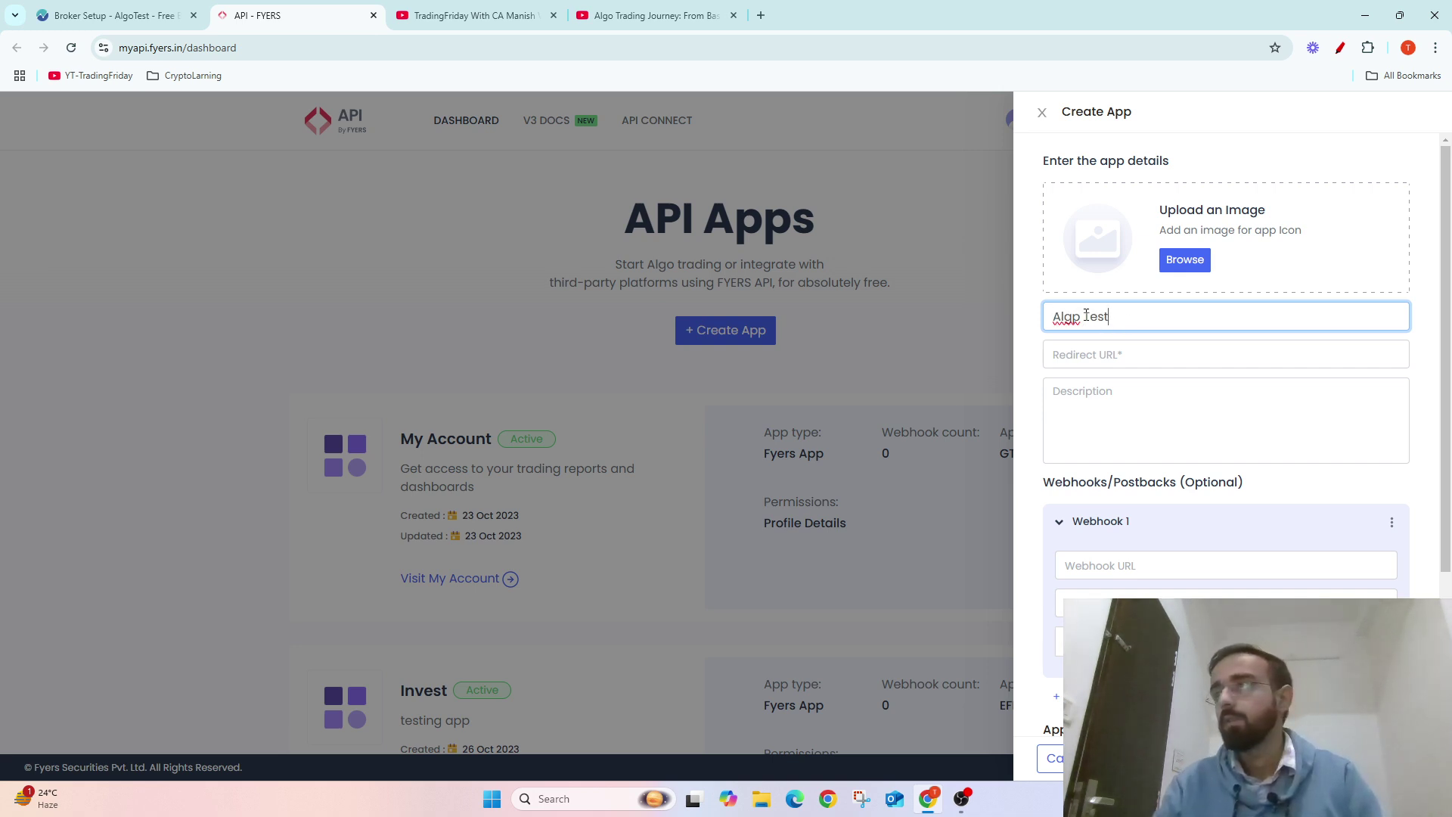
key("BackSpace")
type("0")
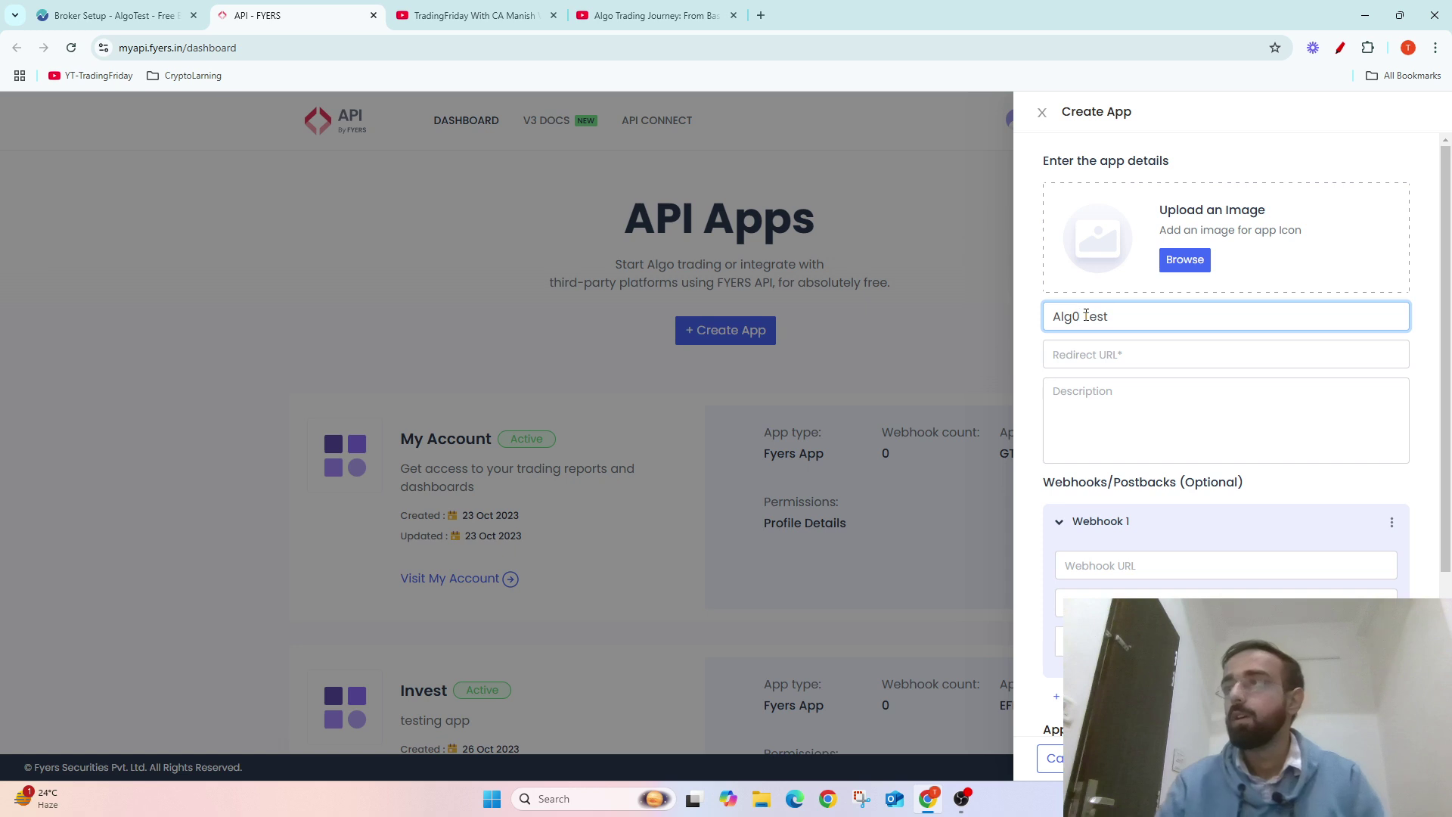
key("BackSpace")
type("o")
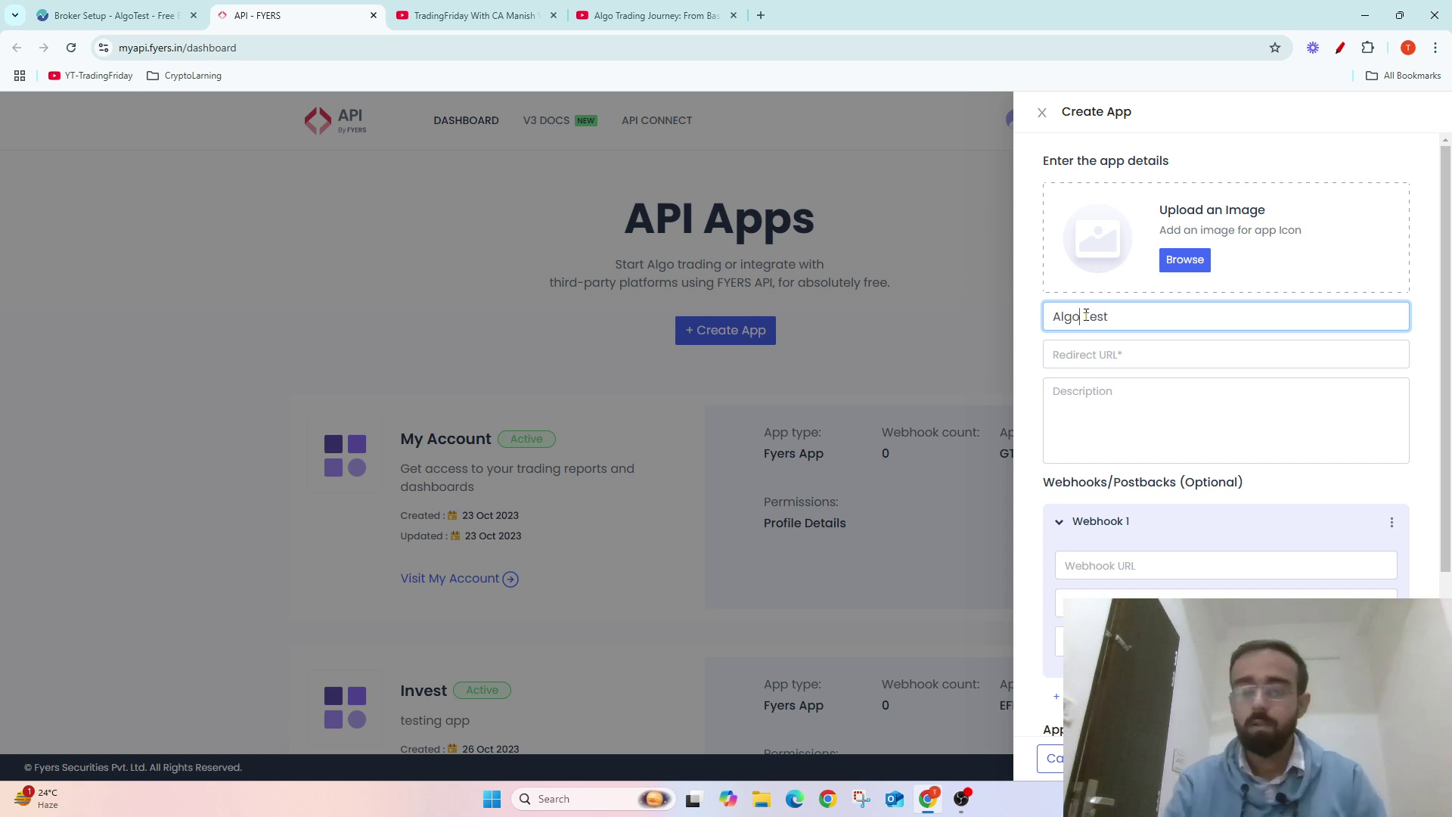
Copy the redirect URL from AlgoTest's Fyers setup page and paste it as the new Fyers app's Redirect URL
left_click(1085, 353)
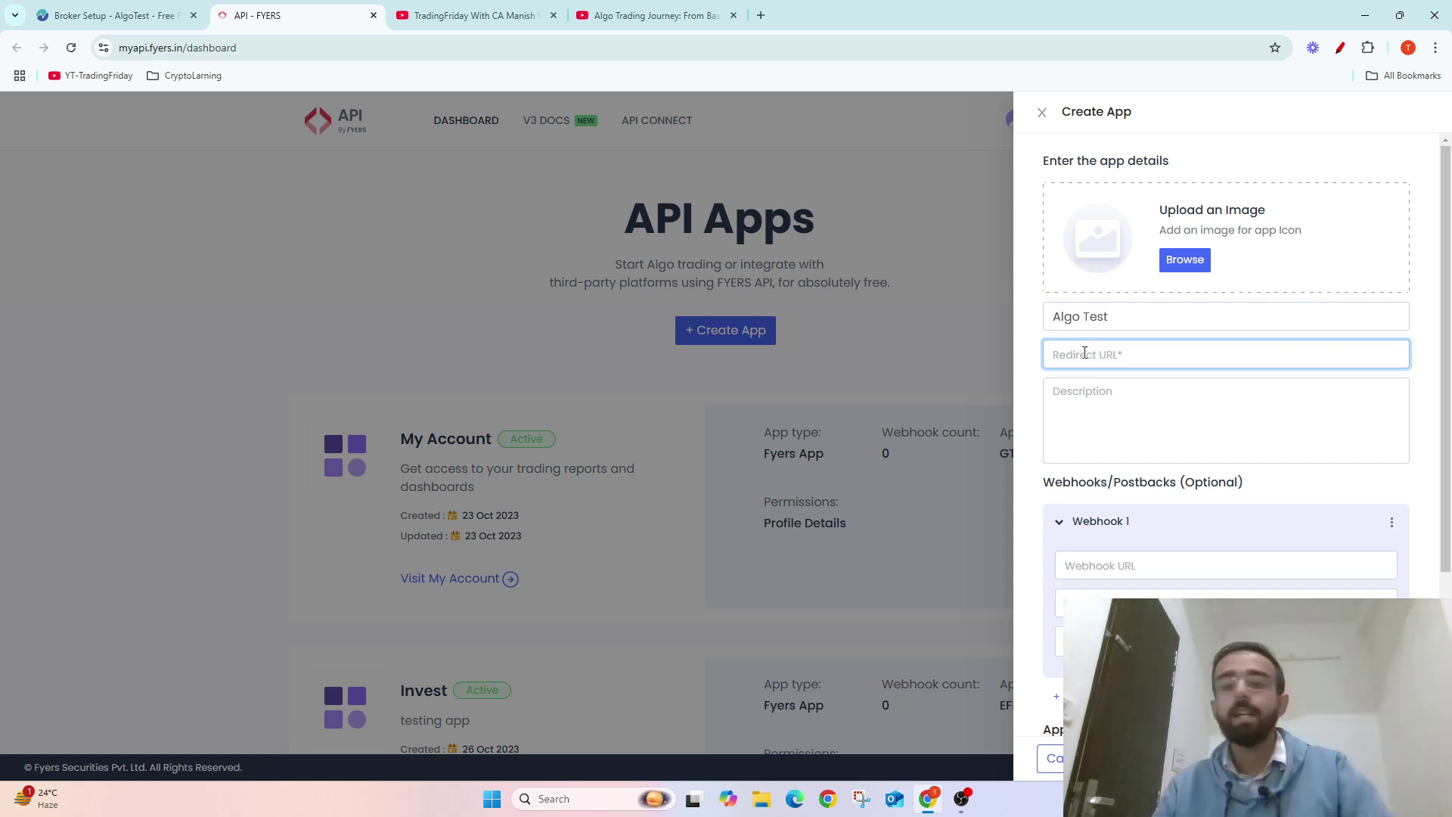
left_click(121, 15)
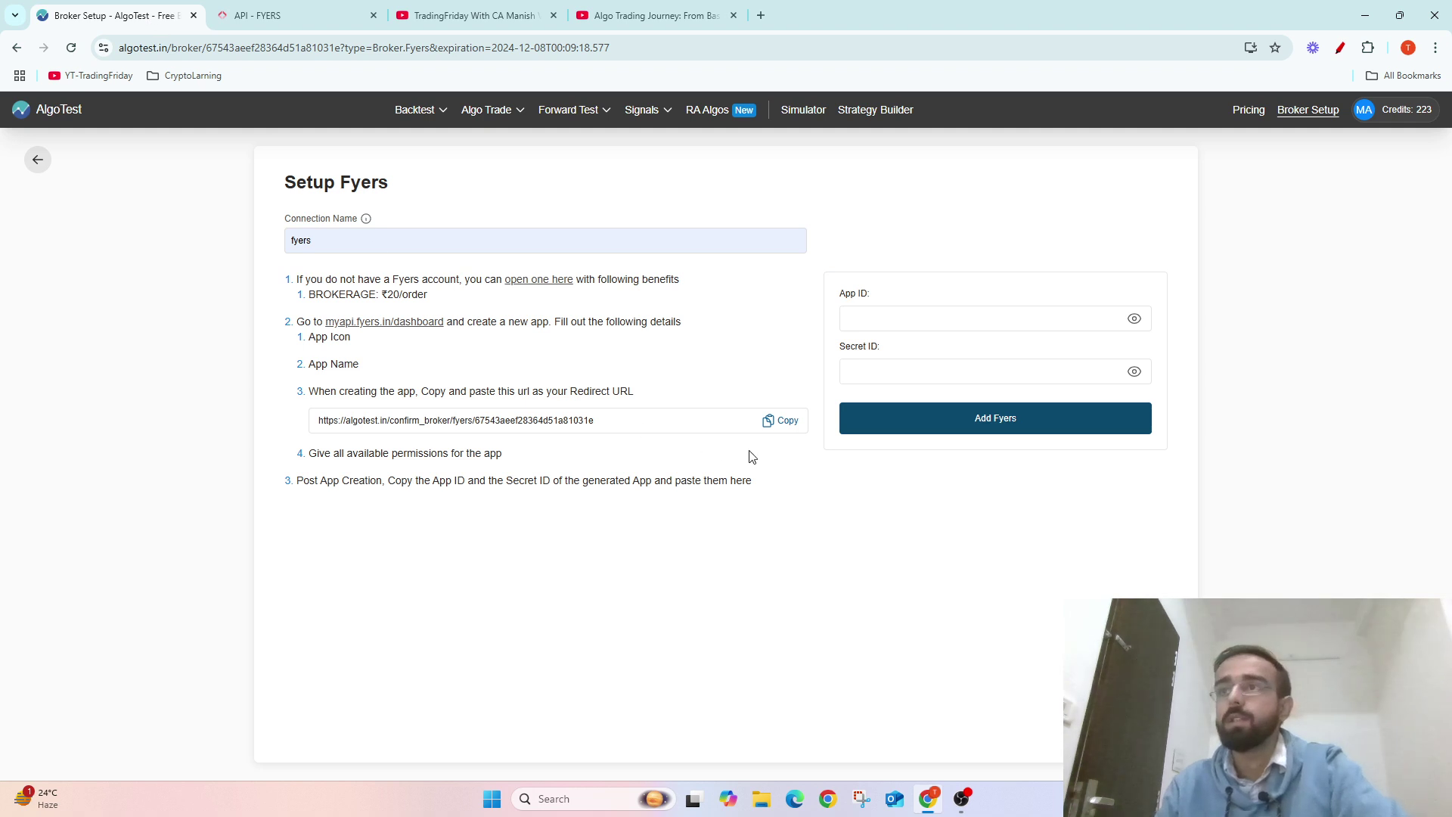
left_click(774, 423)
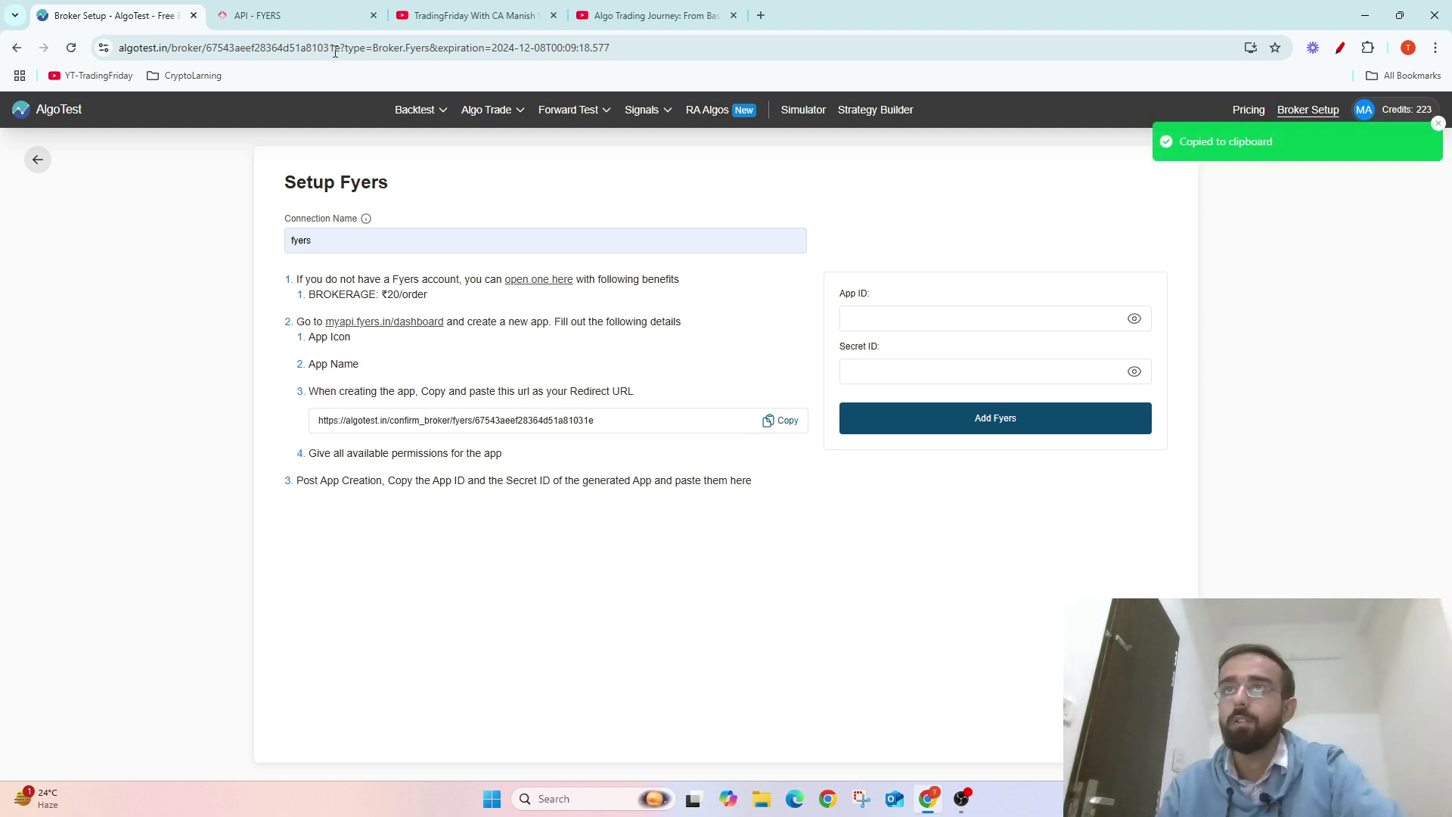
left_click(257, 16)
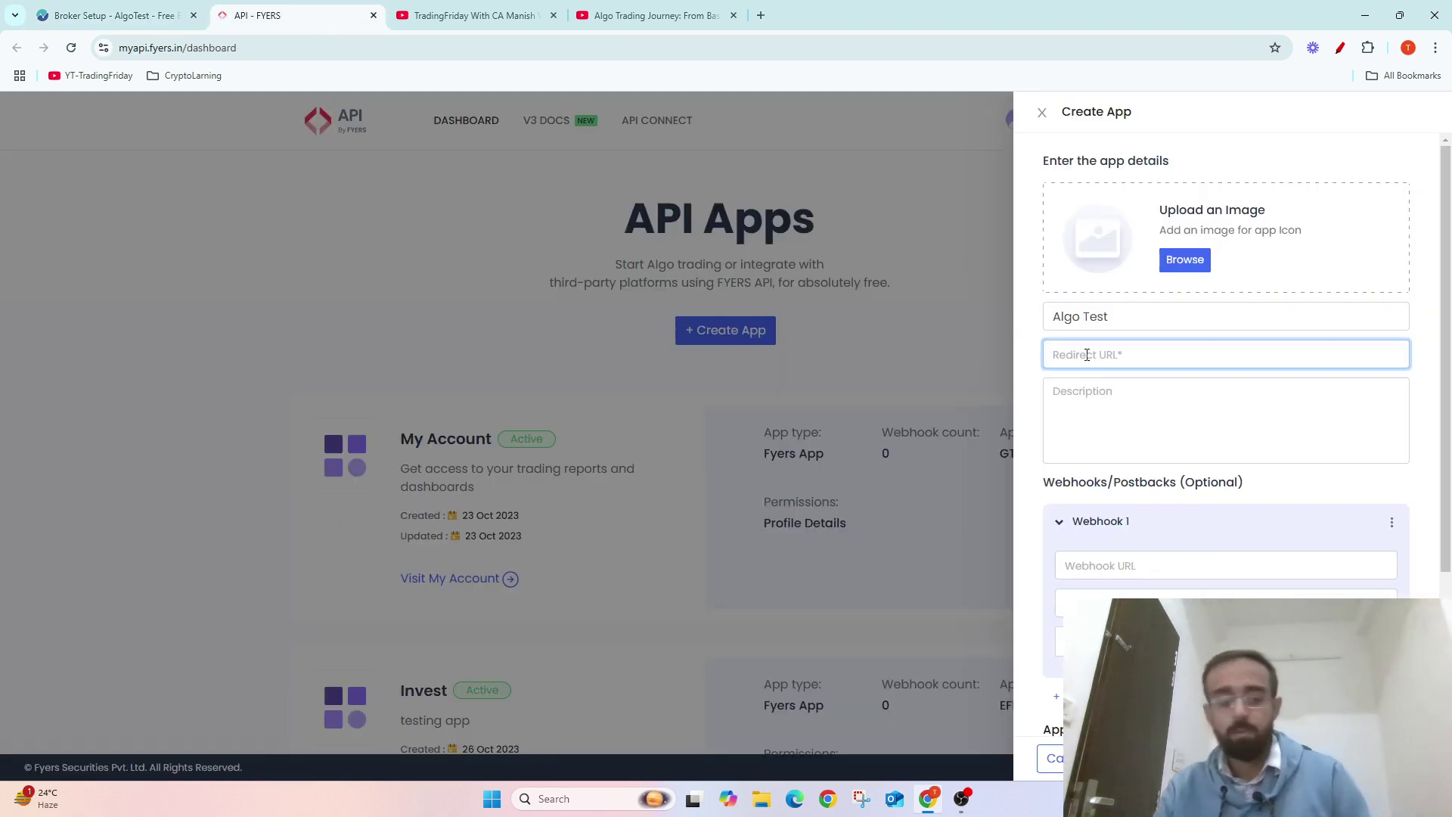
key("ctrl+v")
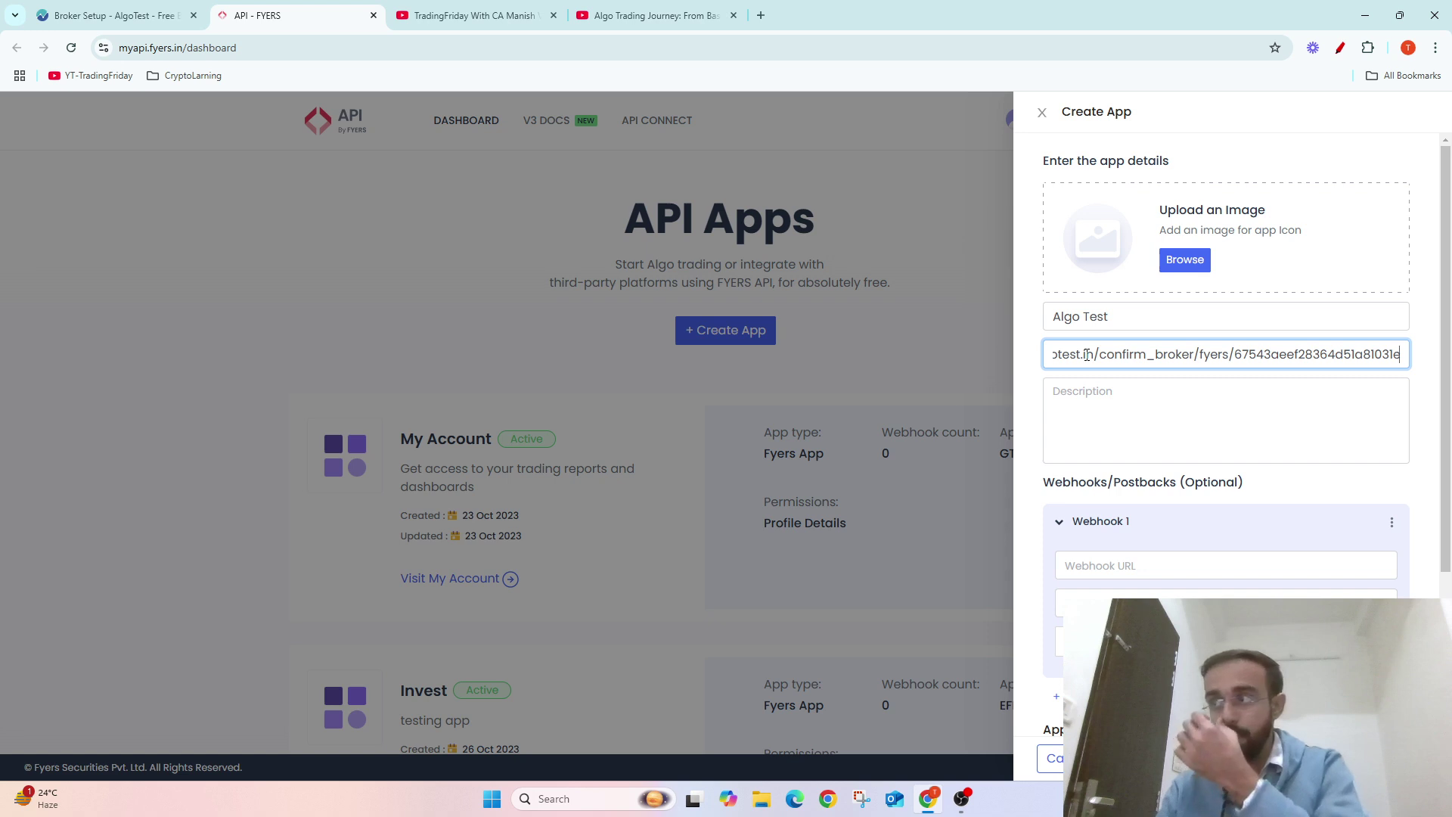
left_click(1159, 402)
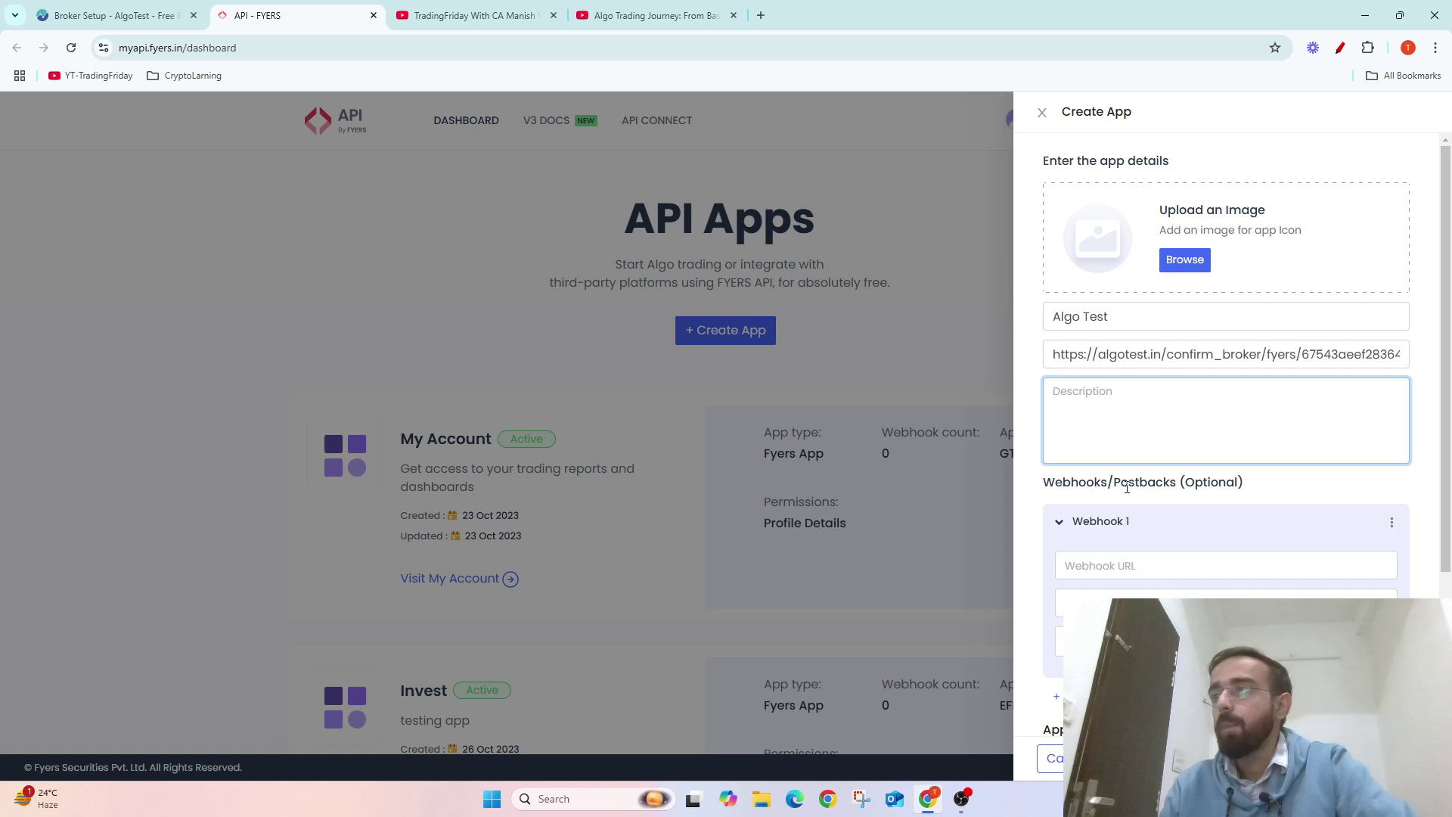
Remove the optional Webhook 1 from the new app's details
left_click_drag(1128, 488, 1156, 488)
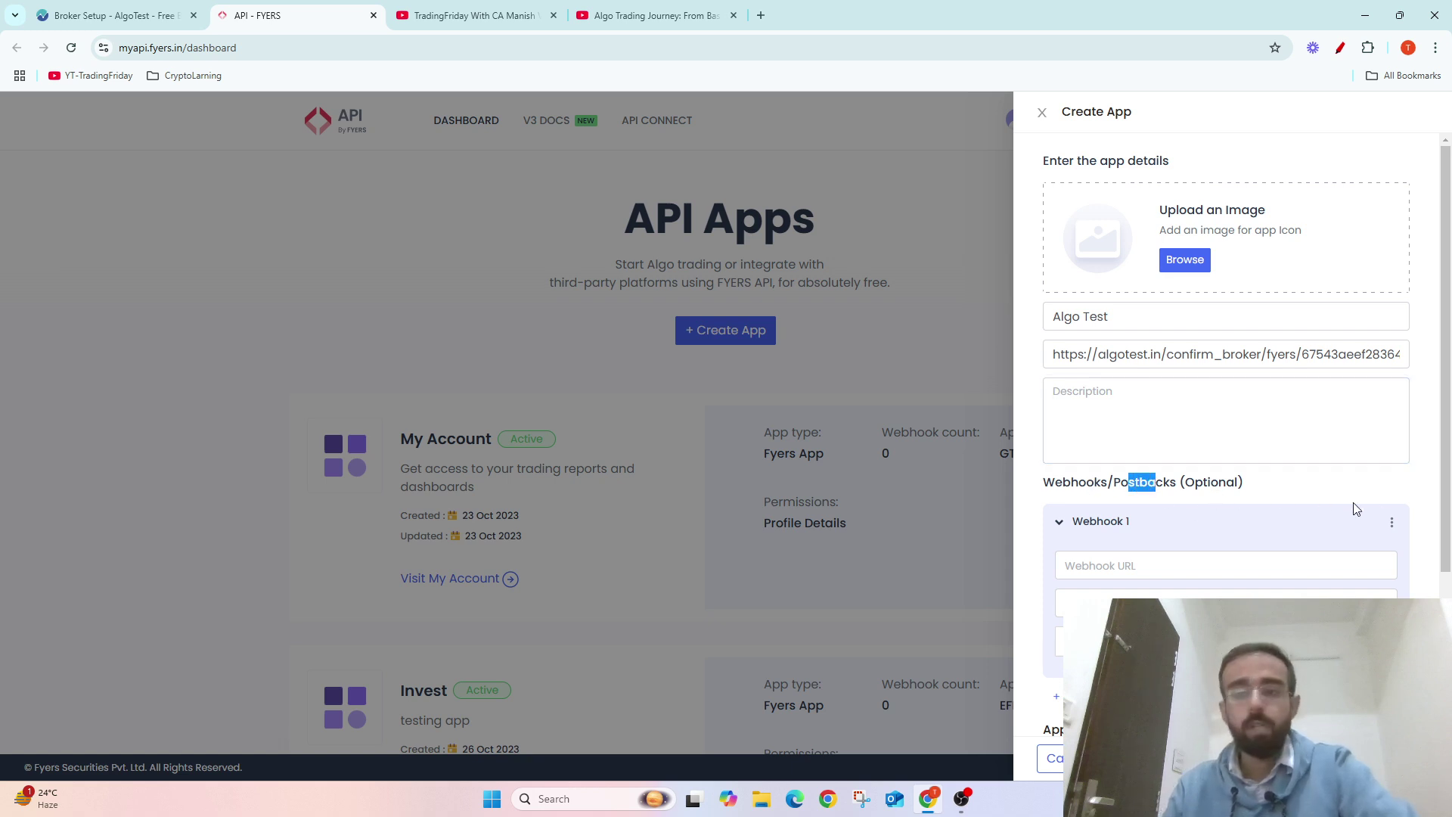
left_click(1392, 522)
left_click(1368, 562)
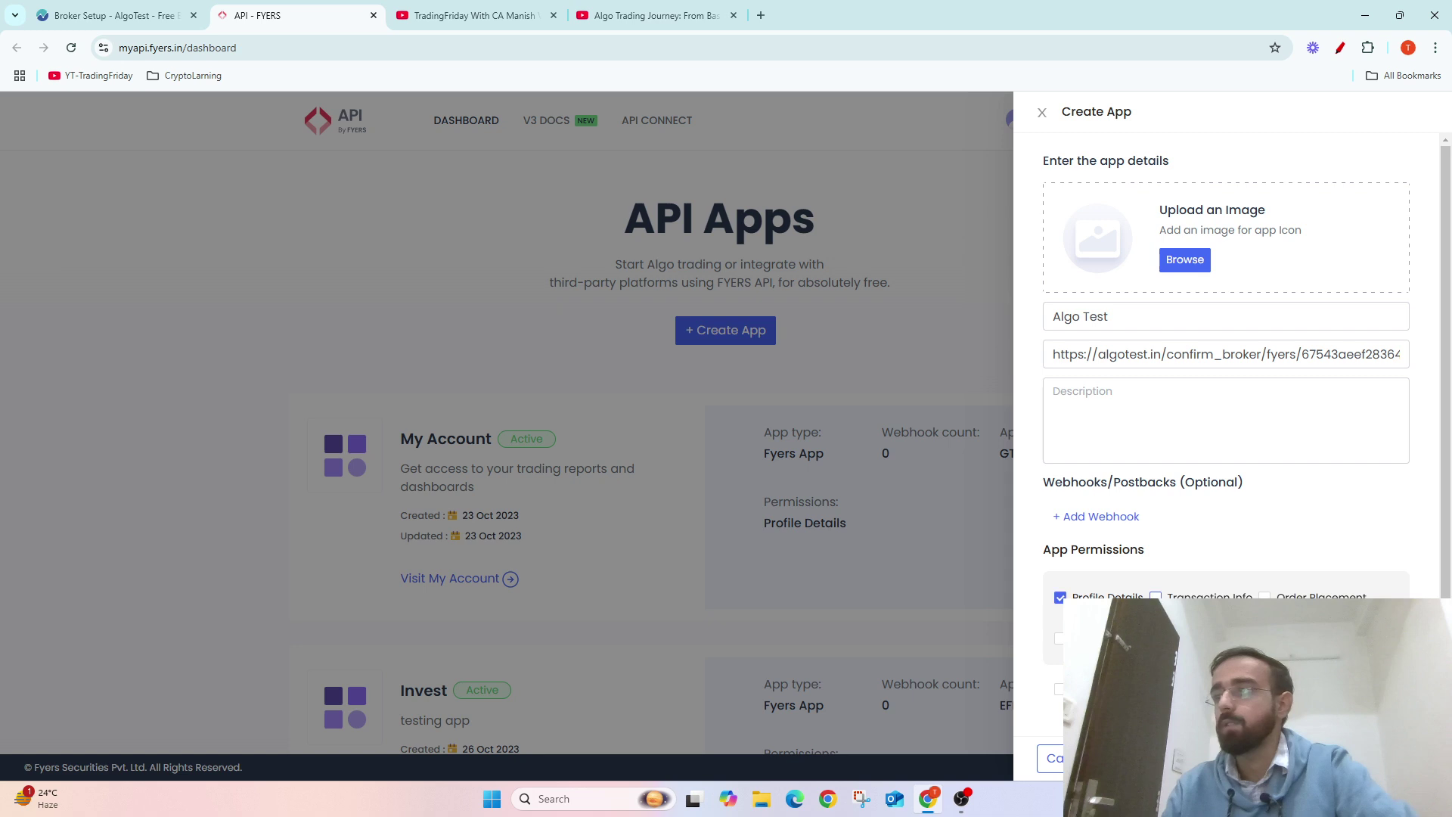
Grant the app all available permissions, including Transaction Info and Order Placement, accept the terms and create the app
left_click(1156, 597)
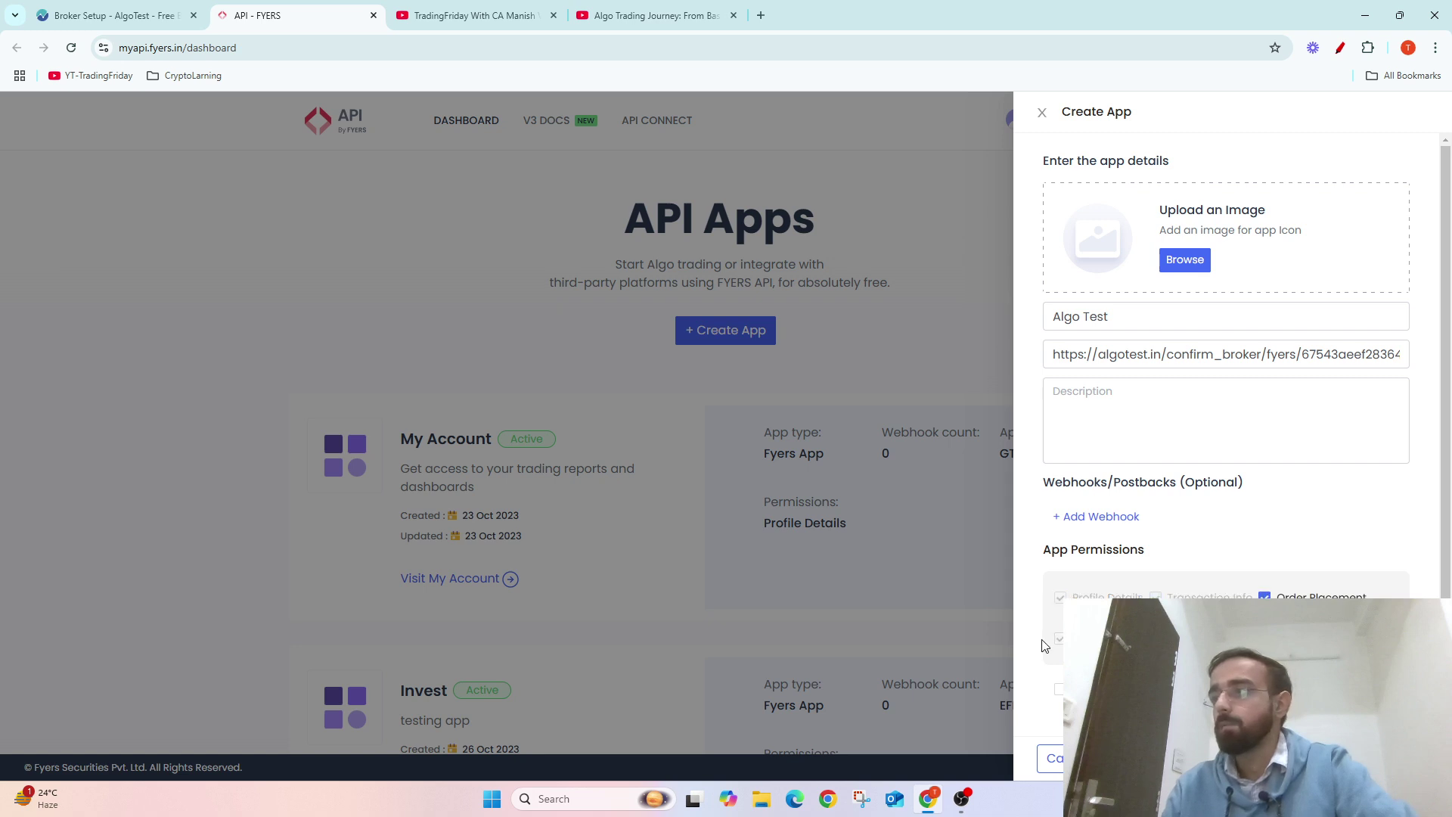
left_click(1059, 689)
left_click(1150, 759)
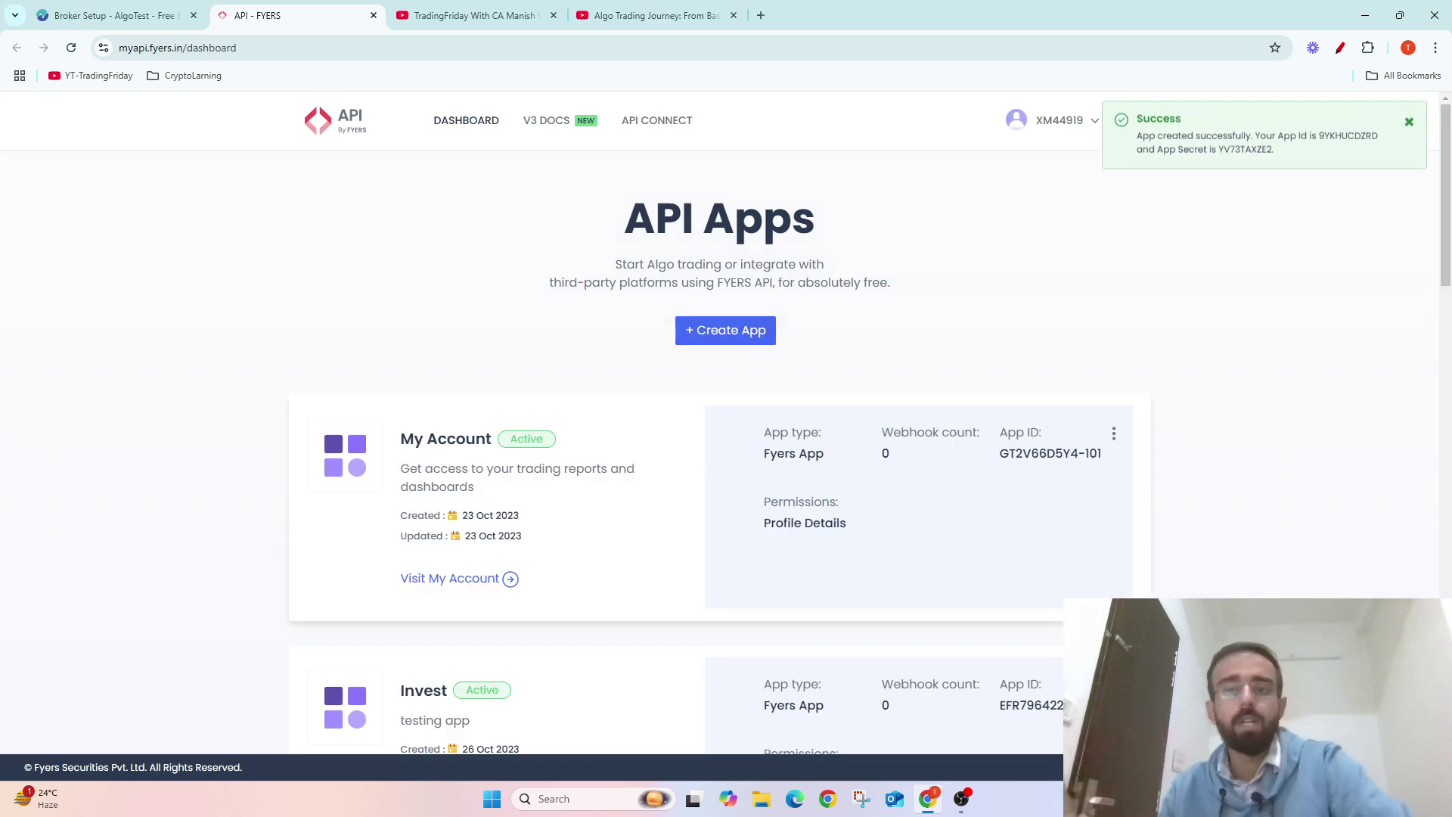
Copy the App ID of the newly created Algo Test app and paste it into AlgoTest's App ID field
scroll(1008, 570, "down", 15)
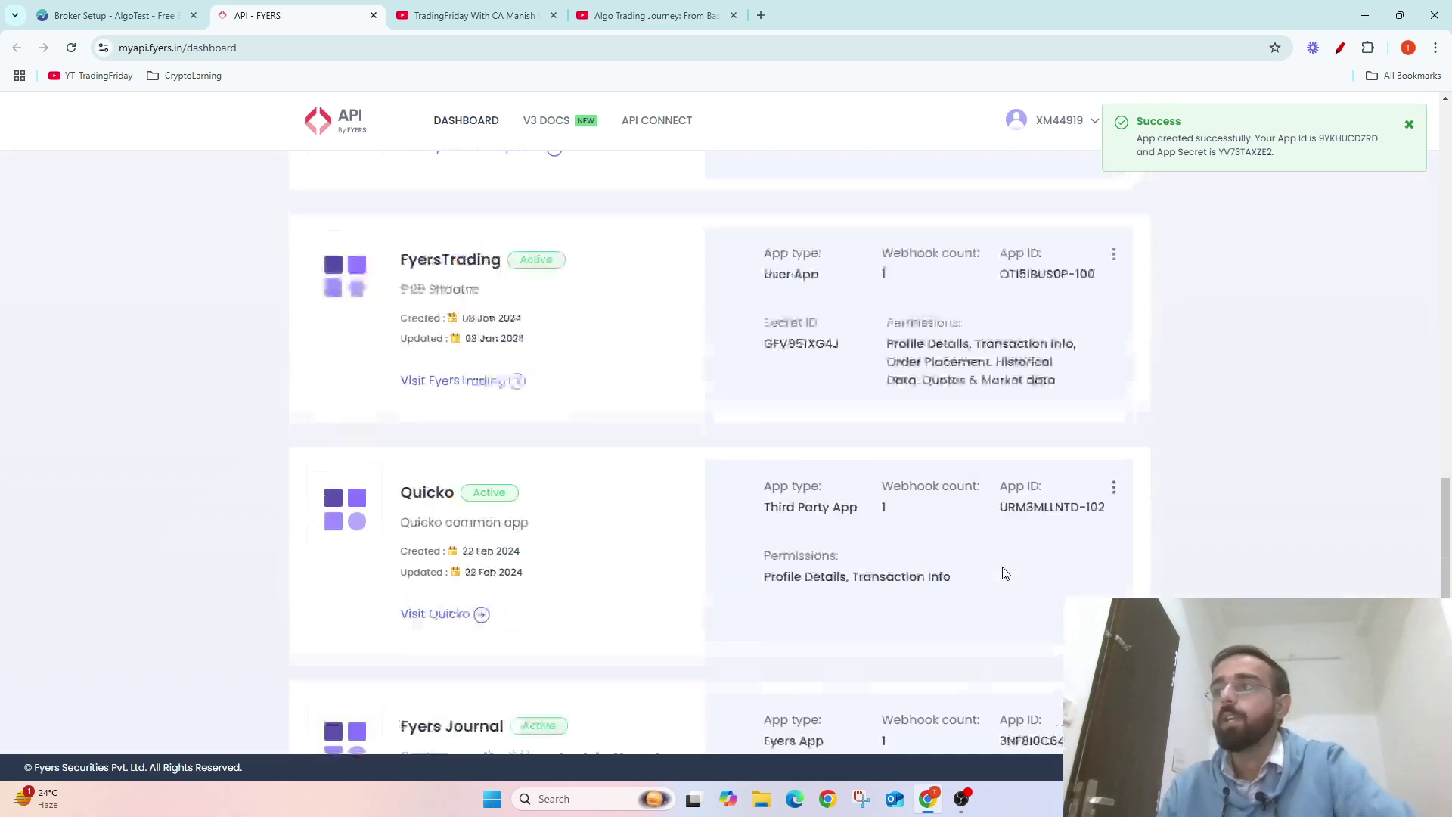
scroll(1005, 573, "down", 5)
left_click_drag(999, 583, 1106, 592)
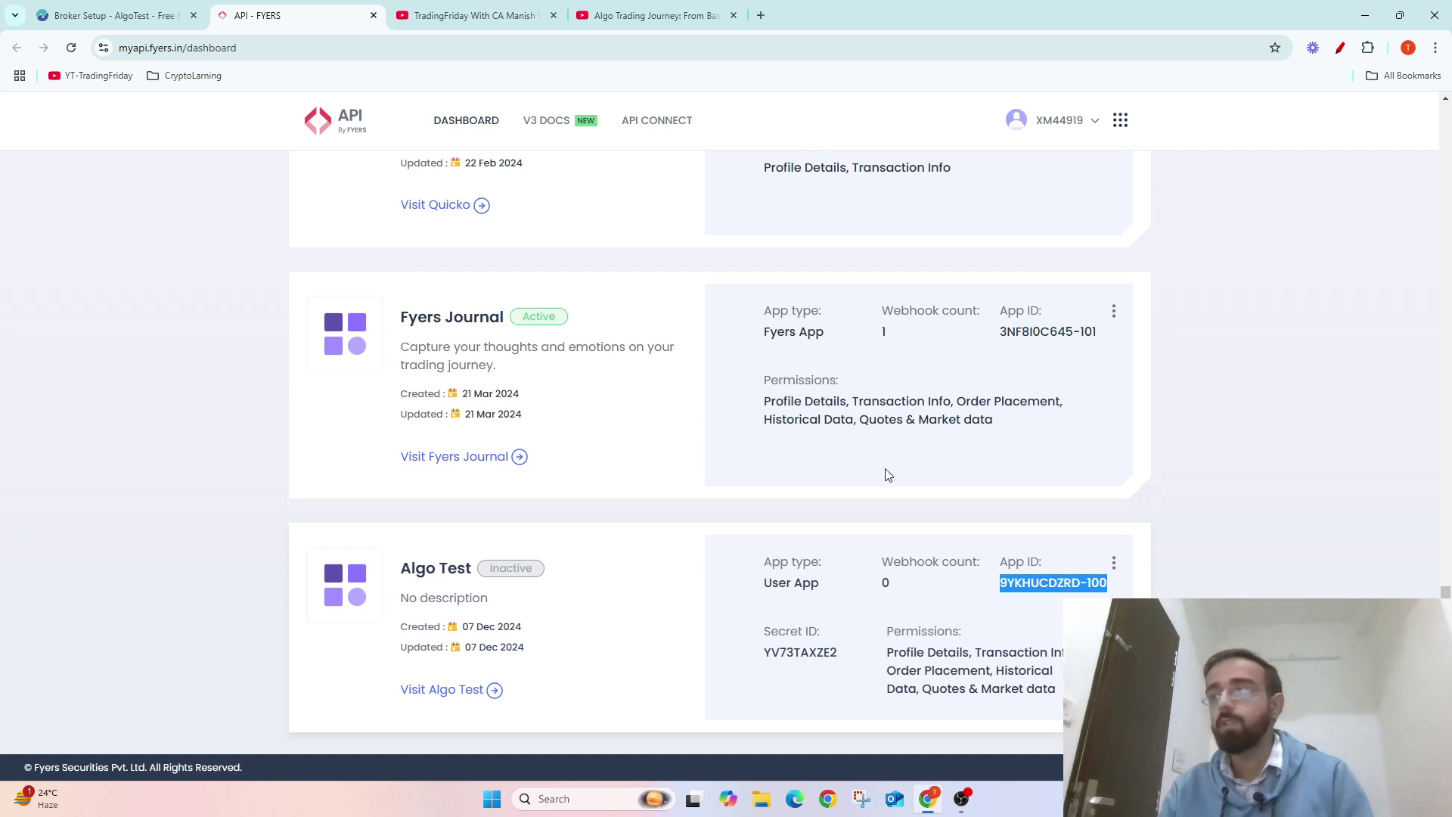
left_click(60, 15)
left_click(882, 319)
key("ctrl+v")
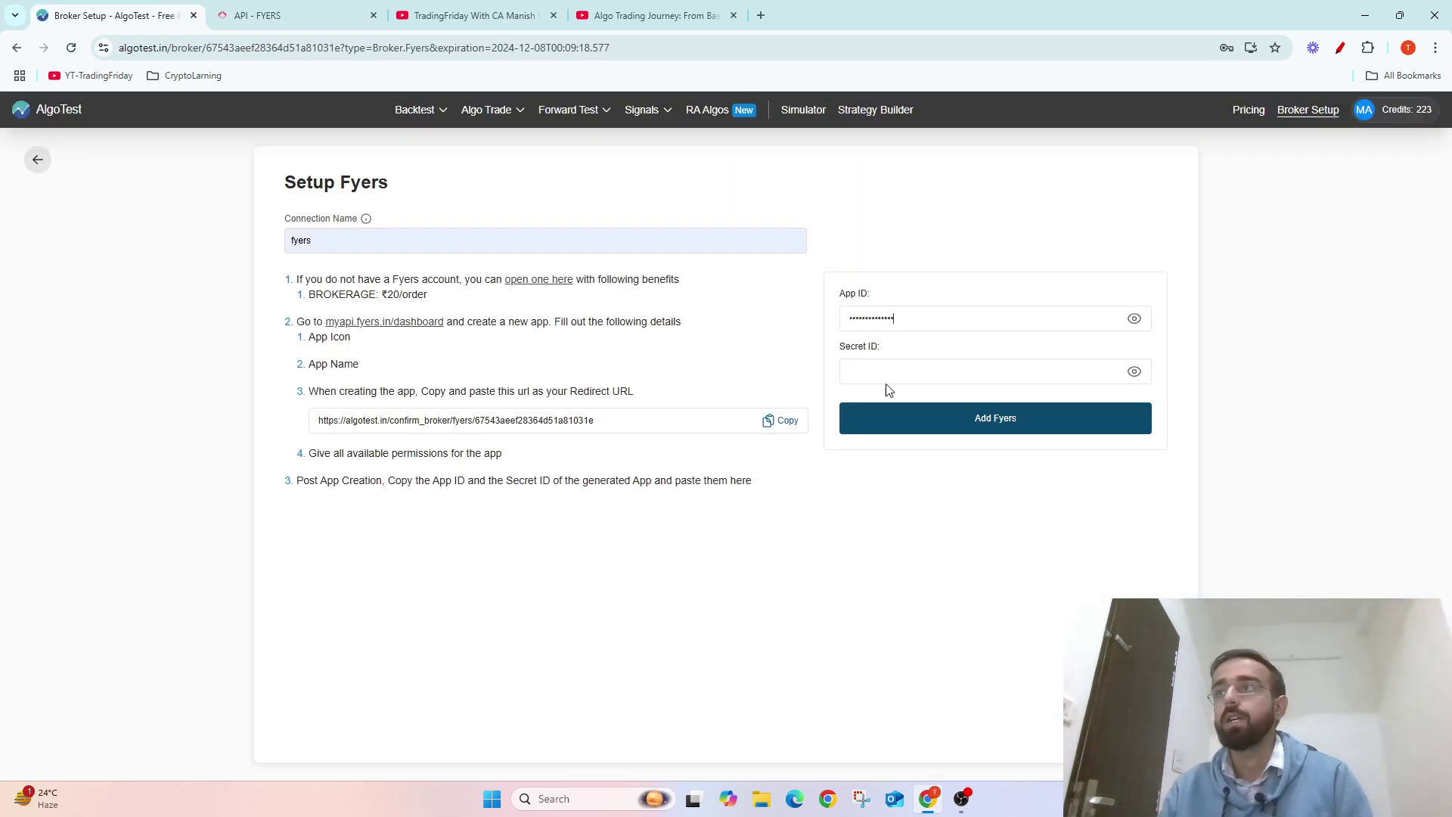
Copy the Algo Test app's Secret ID into AlgoTest's Secret ID field and add the Fyers broker
left_click(257, 15)
left_click_drag(763, 658, 840, 660)
left_click(121, 15)
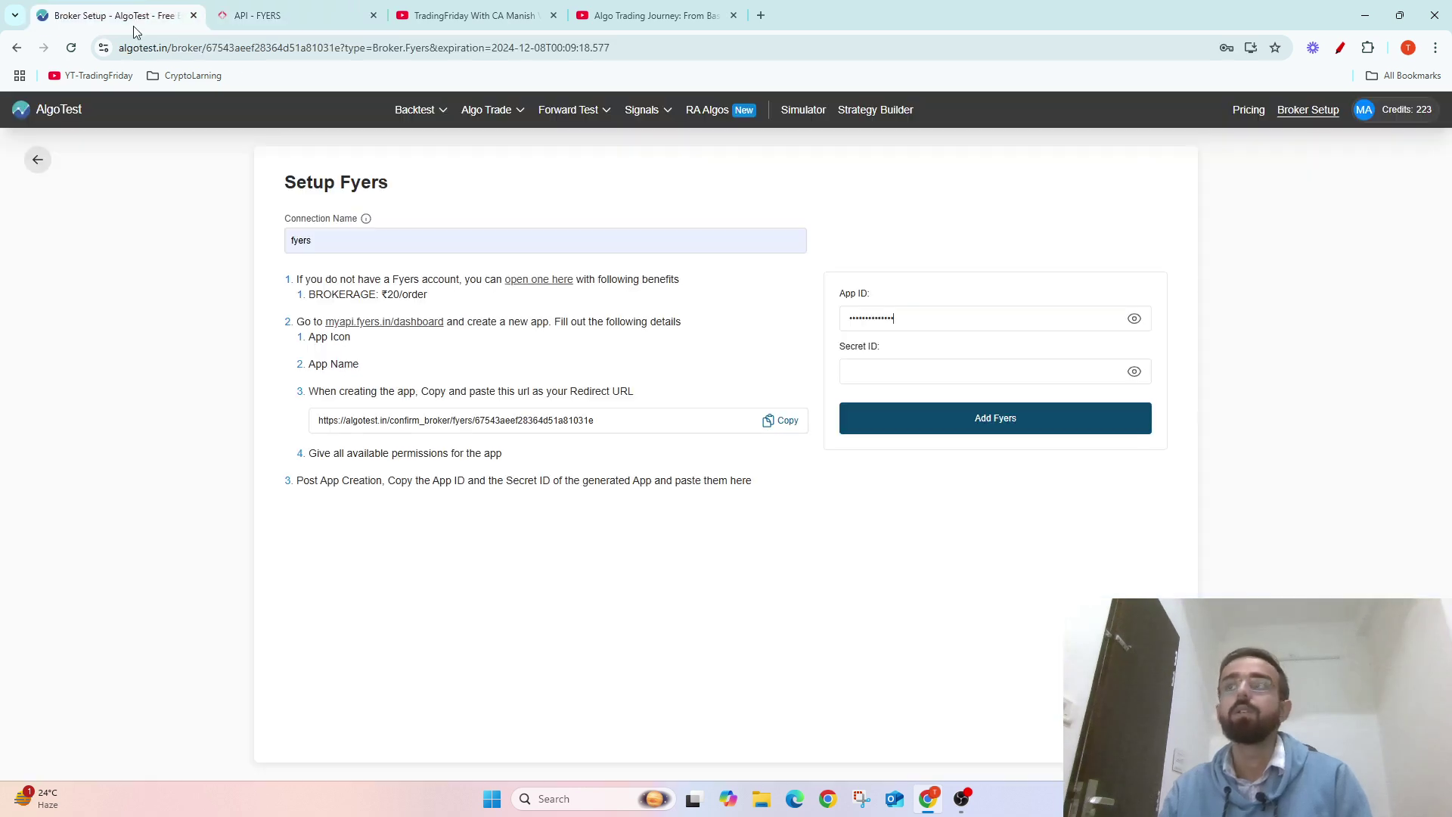
left_click(883, 371)
key("ctrl+v")
left_click(961, 433)
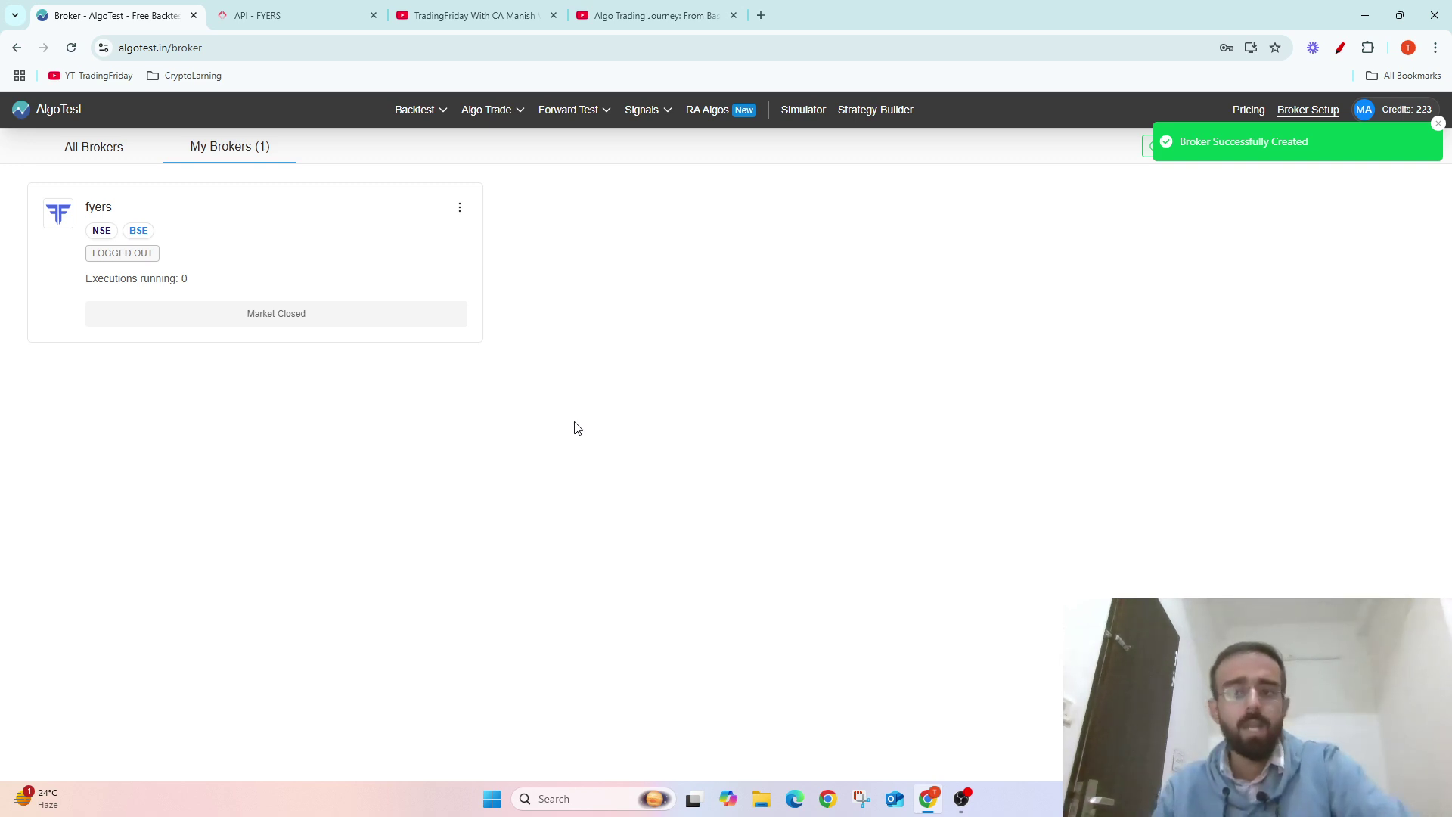
Check the management options of the fyers connection and of the Algo Test app on the Fyers dashboard
left_click(461, 211)
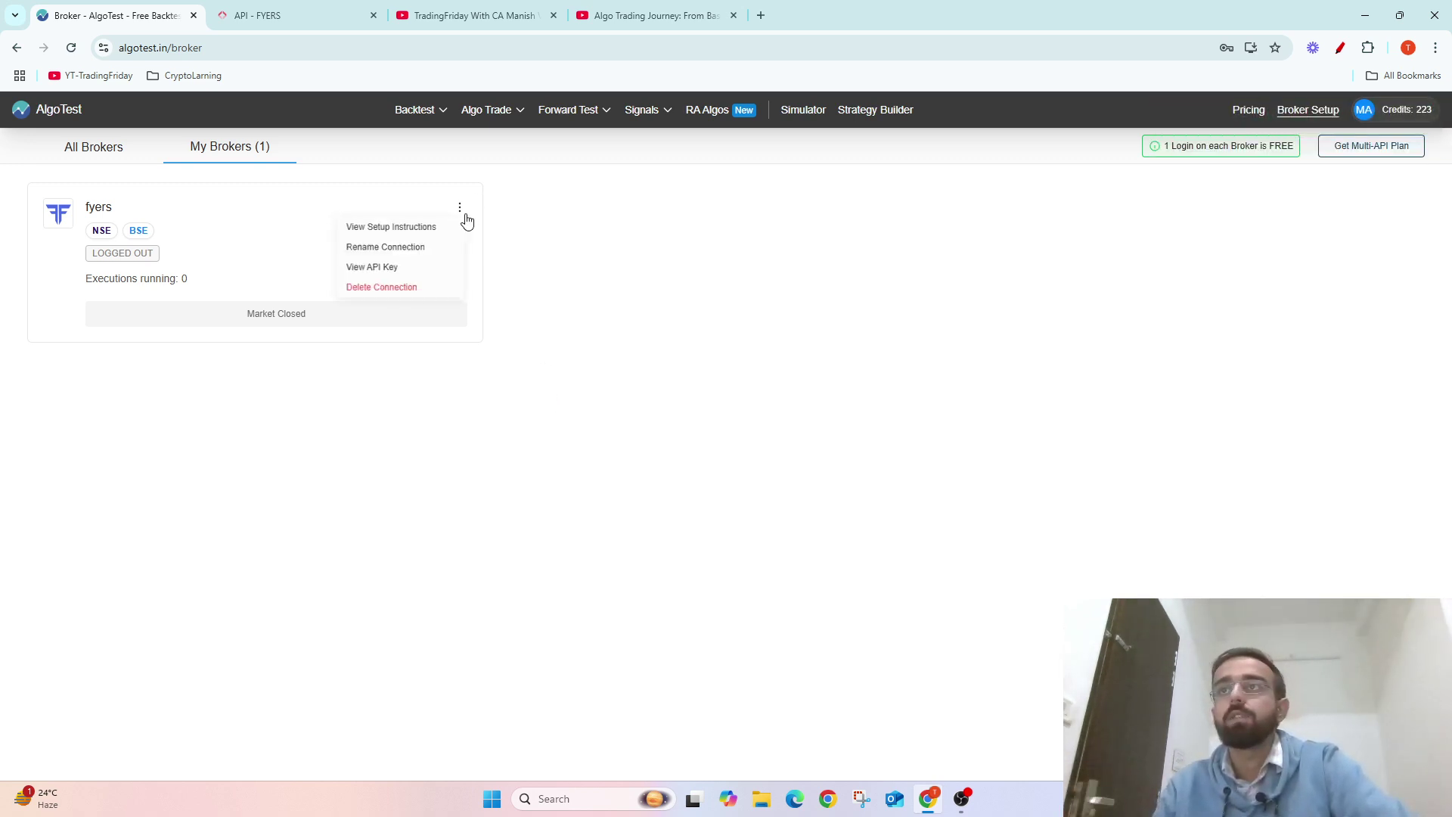
left_click(266, 13)
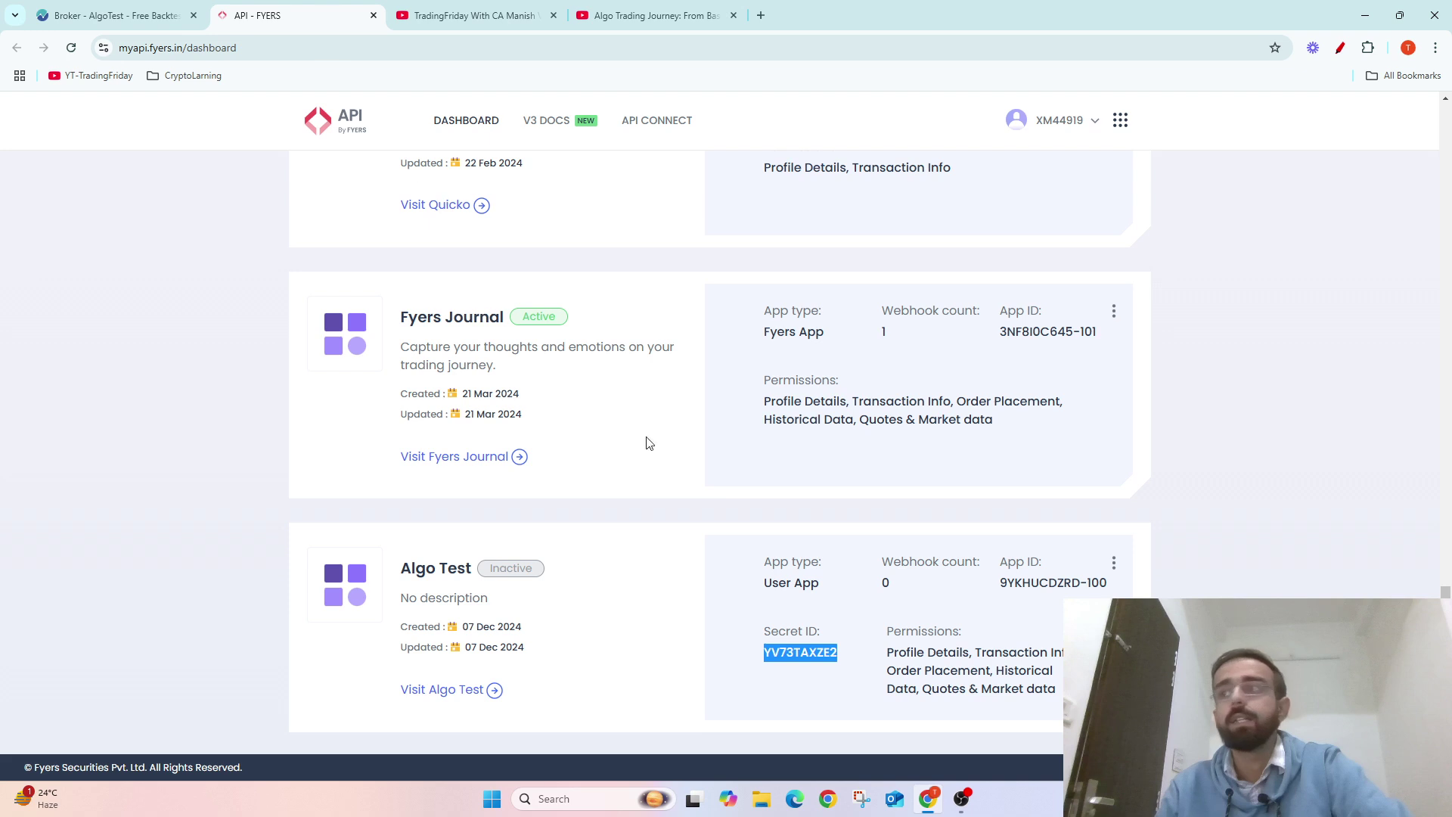
left_click(1114, 564)
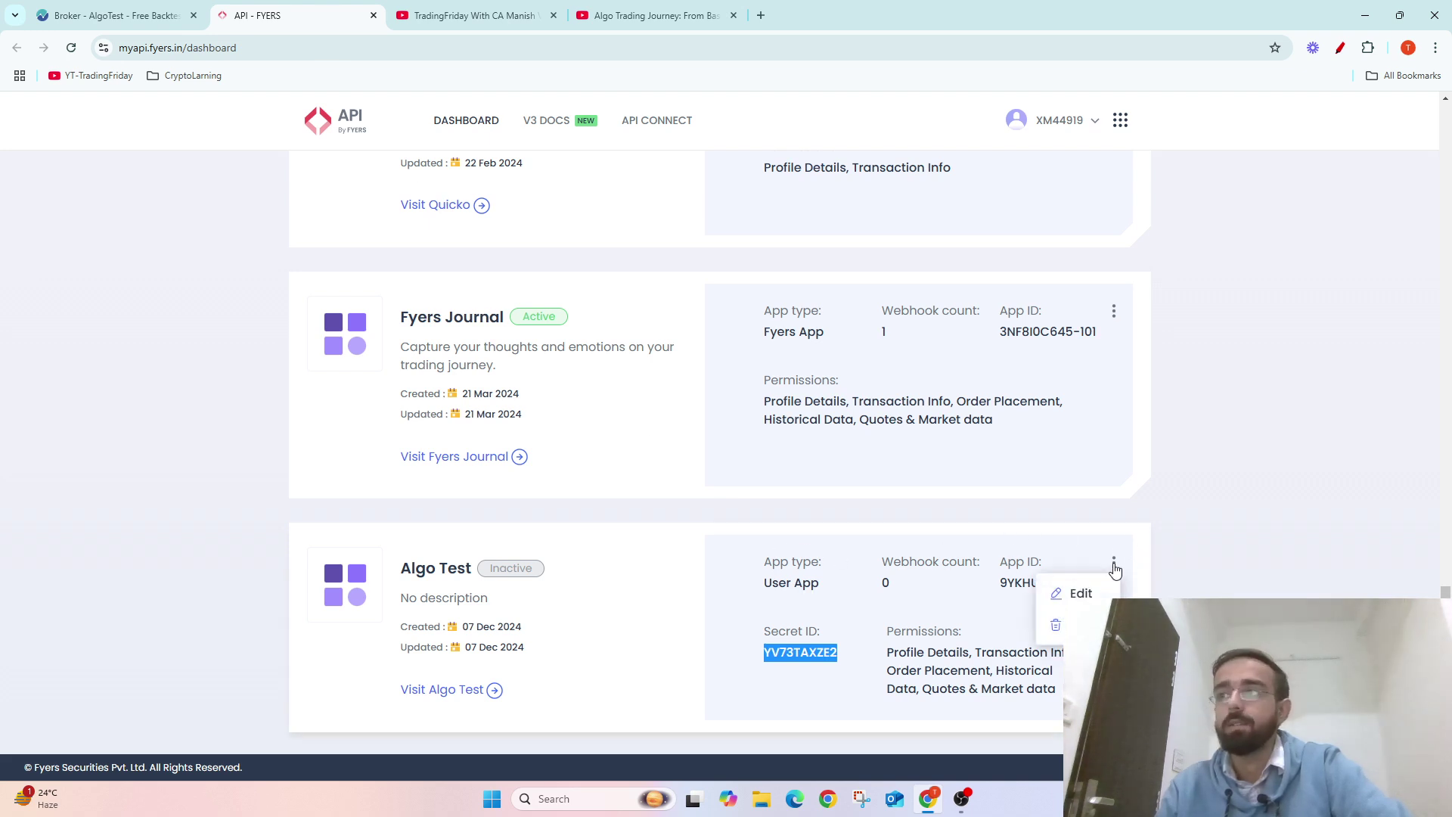
left_click(106, 15)
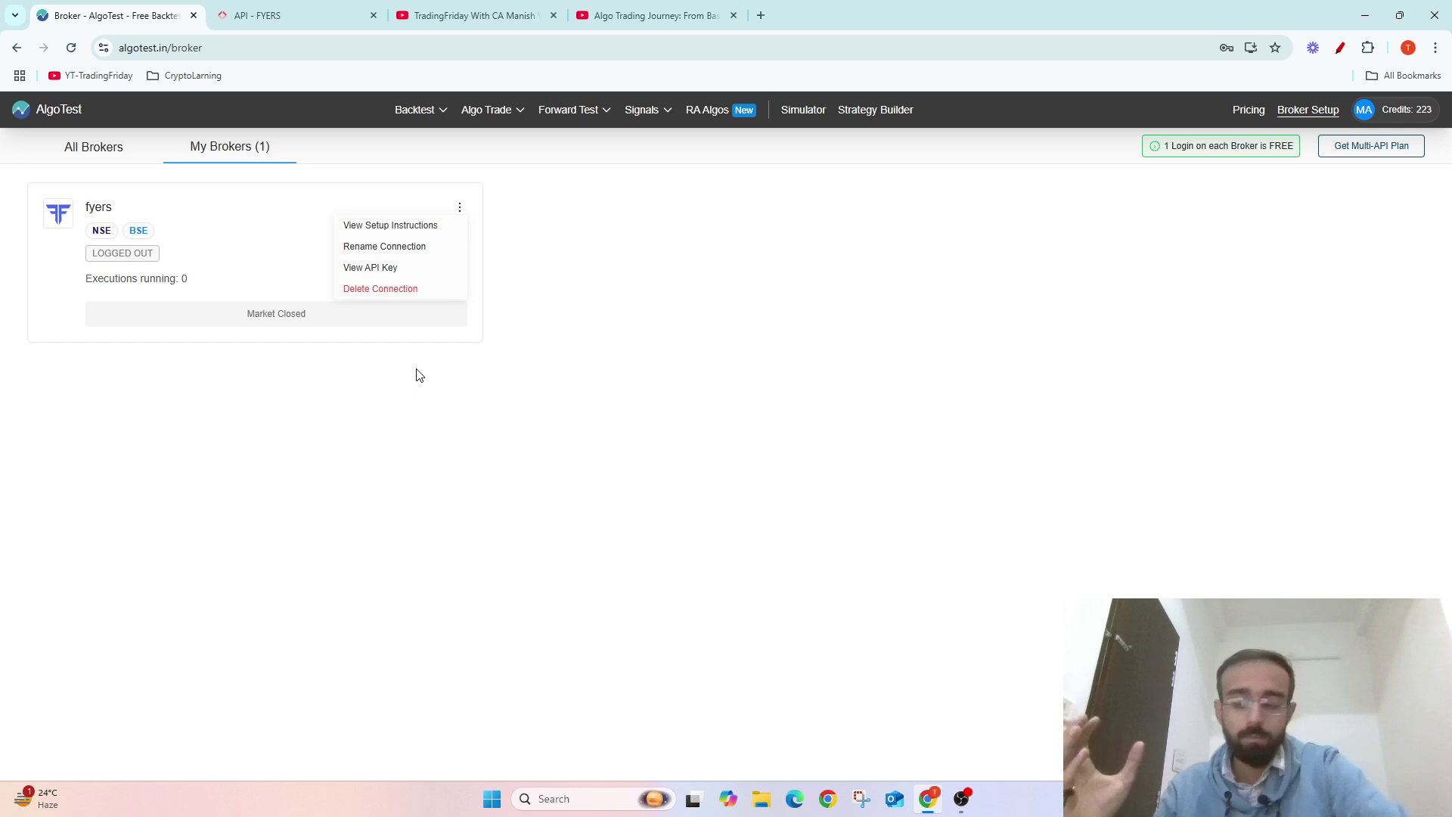
Annotate the brokers page in red with double-underlined 100 and -30, joined by a bracket beneath them
left_click(1340, 47)
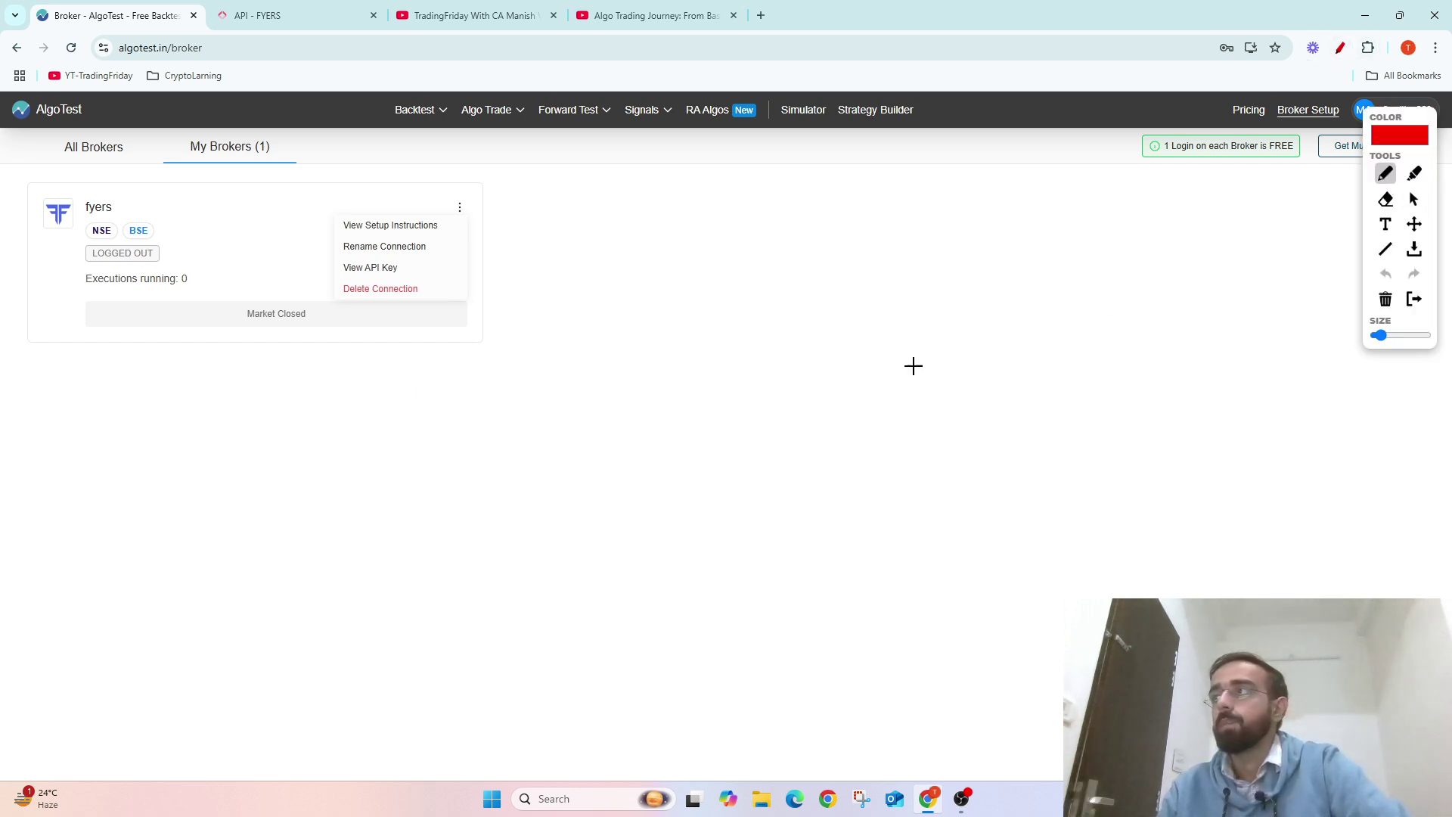
mouse_move(724, 279)
left_mouse_down()
mouse_move(725, 325)
mouse_move(750, 295)
mouse_move(784, 319)
mouse_move(794, 300)
left_mouse_up()
left_click_drag(699, 345, 813, 343)
left_click_drag(685, 368, 788, 365)
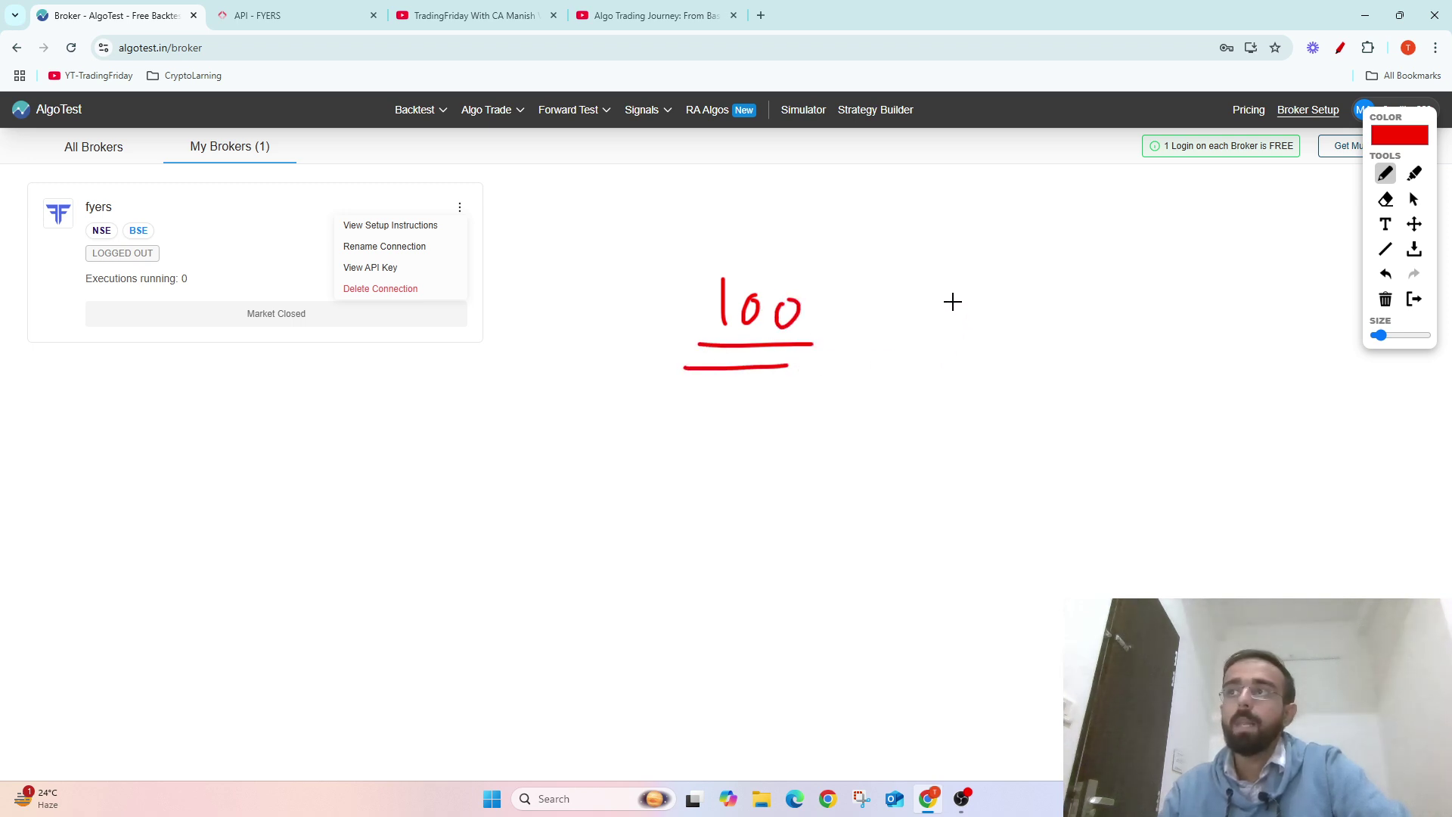
mouse_move(951, 300)
left_mouse_down()
mouse_move(1012, 281)
mouse_move(1024, 314)
mouse_move(1007, 321)
mouse_move(1042, 283)
left_mouse_up()
left_click_drag(985, 348, 1087, 335)
left_click_drag(957, 370, 1046, 366)
left_click_drag(762, 422, 758, 493)
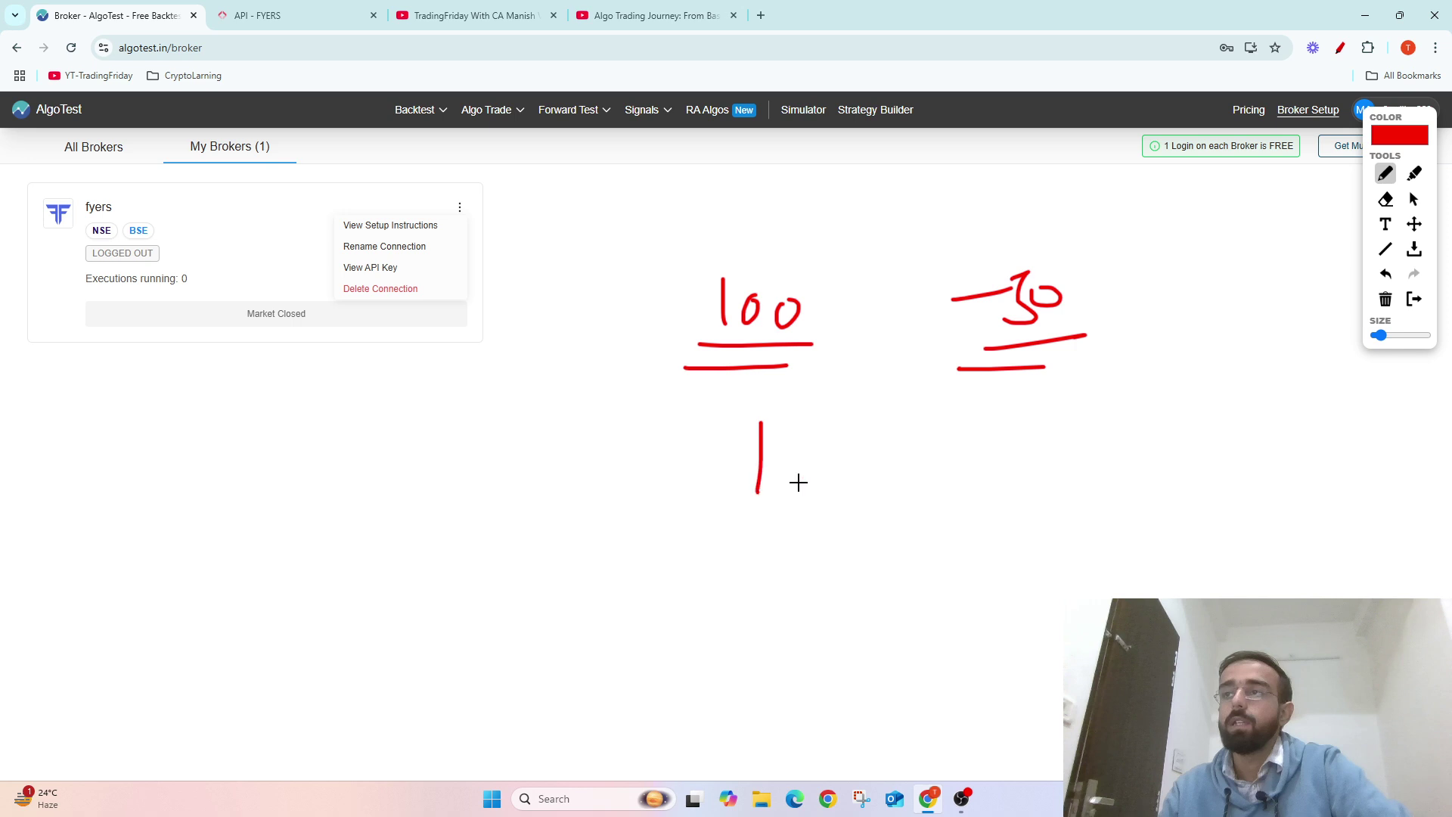
left_click_drag(989, 409, 710, 505)
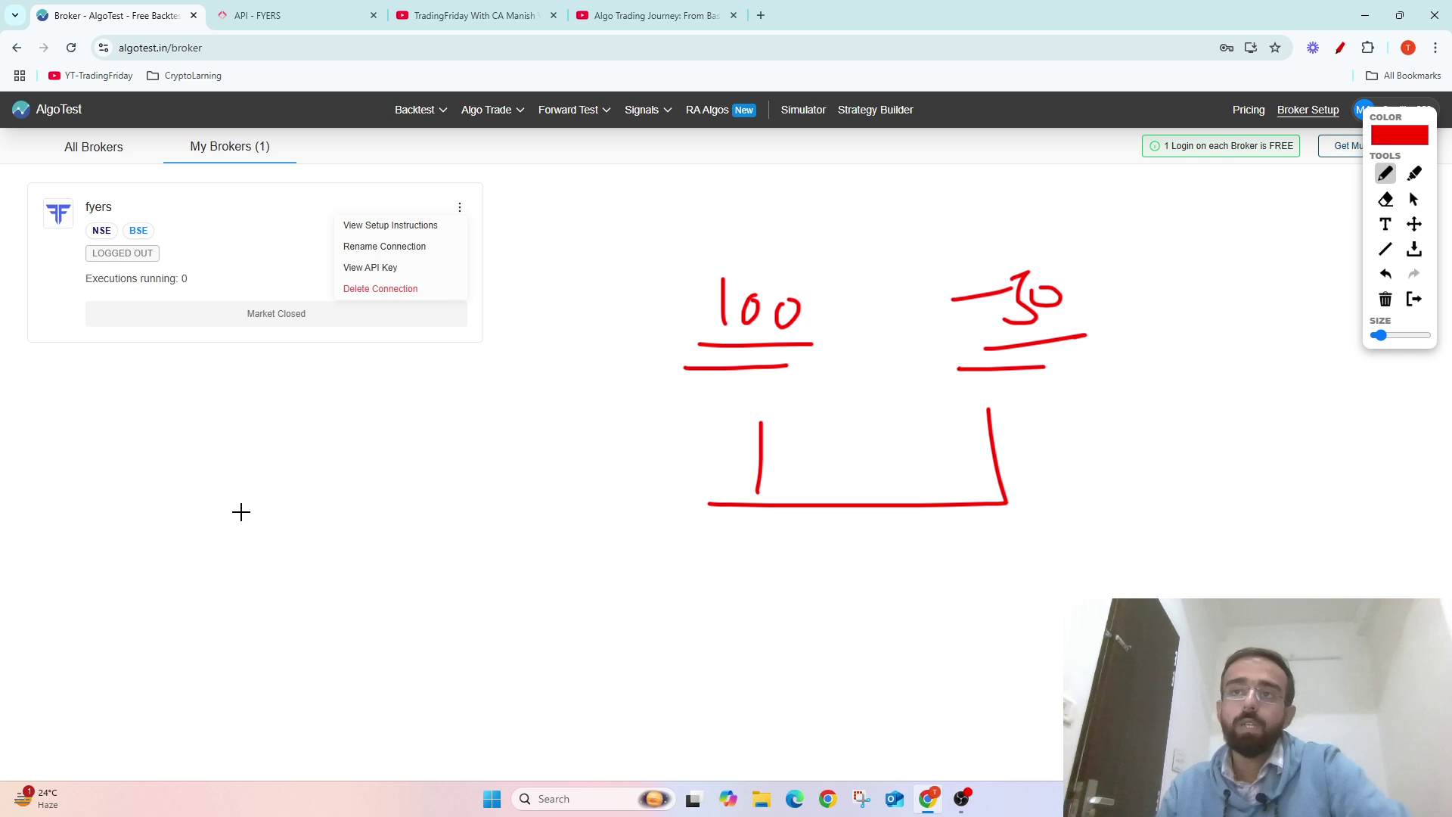
Write a double-underlined "5-6" in red below the fyers broker card and exit annotation mode
mouse_move(255, 509)
left_mouse_down()
mouse_move(247, 542)
mouse_move(187, 550)
left_mouse_up()
left_click_drag(271, 536, 330, 536)
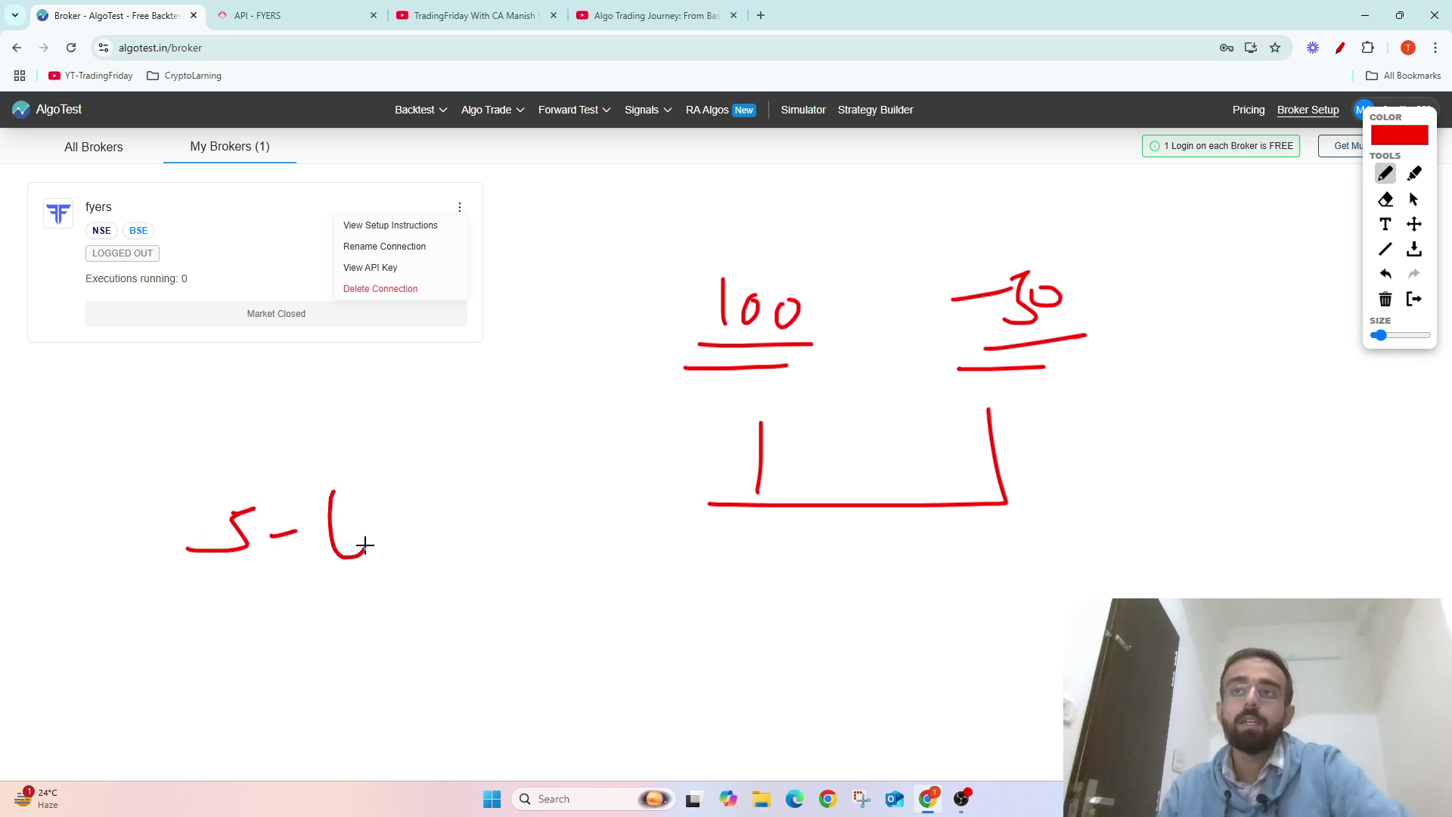
left_click_drag(132, 590, 410, 578)
left_click(222, 613)
left_click_drag(237, 615, 410, 618)
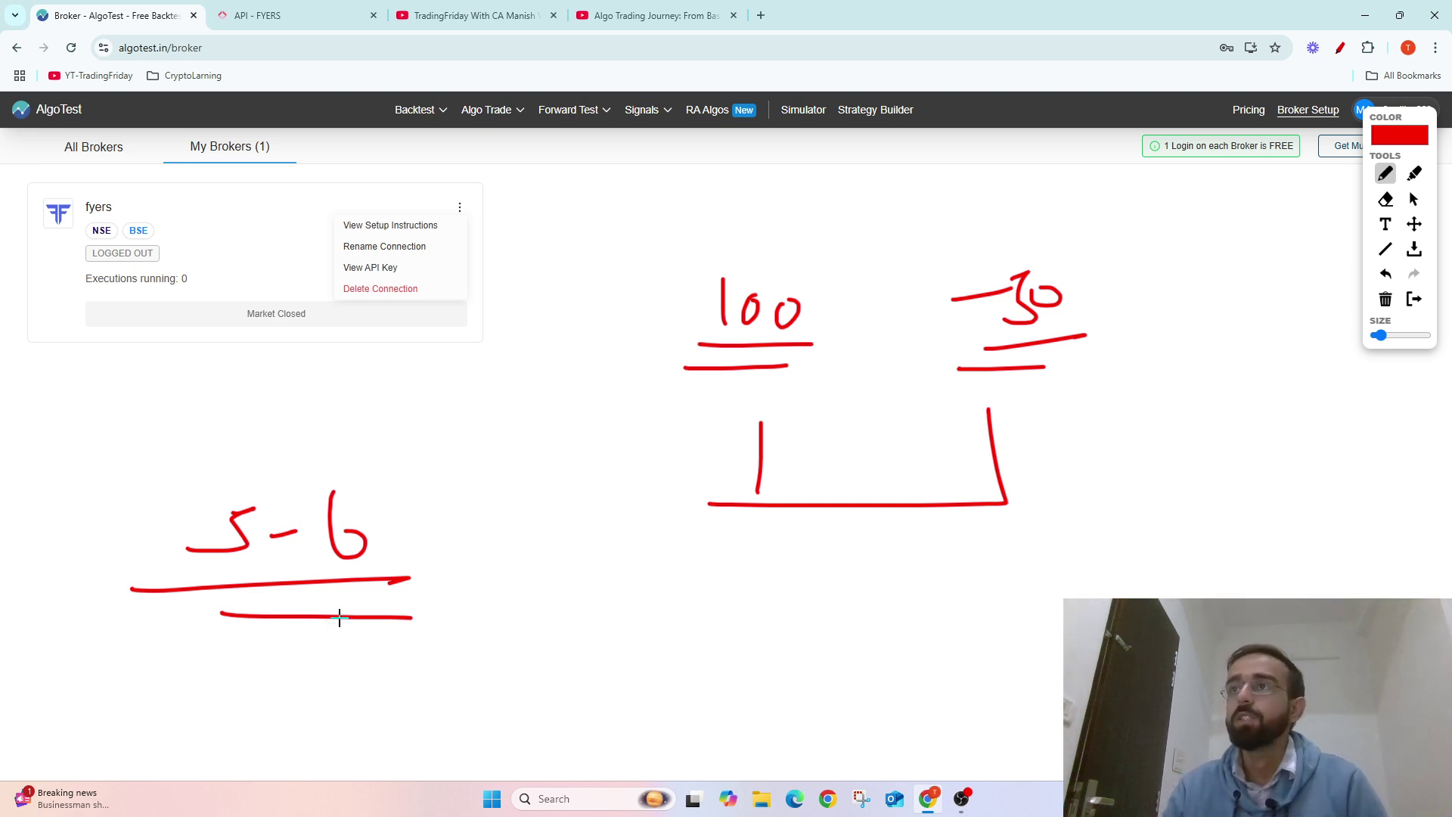
left_click(1414, 299)
Open the Intraday Algo Trade page and go to its list of intraday strategies
mouse_move(512, 108)
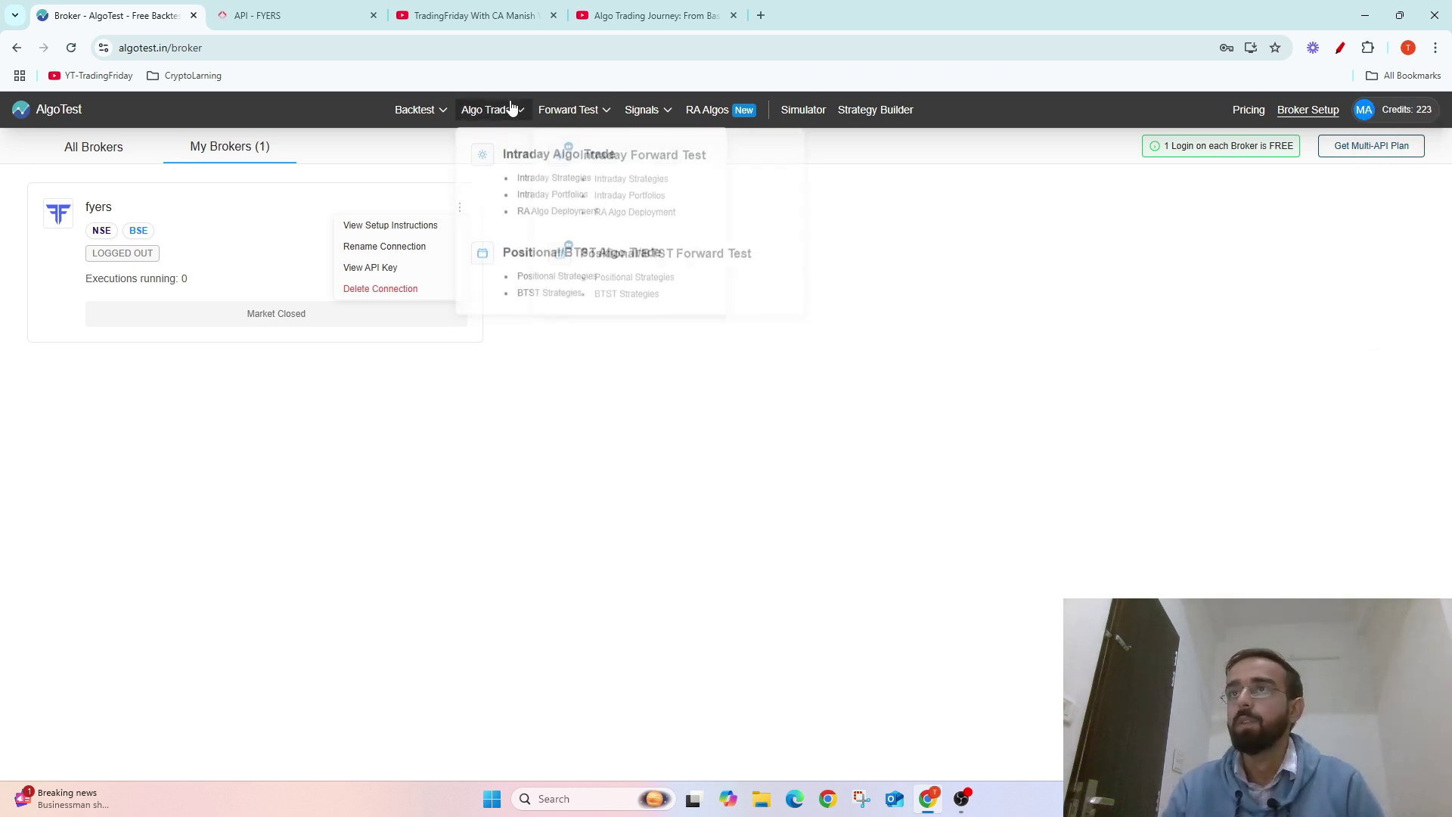
mouse_move(418, 111)
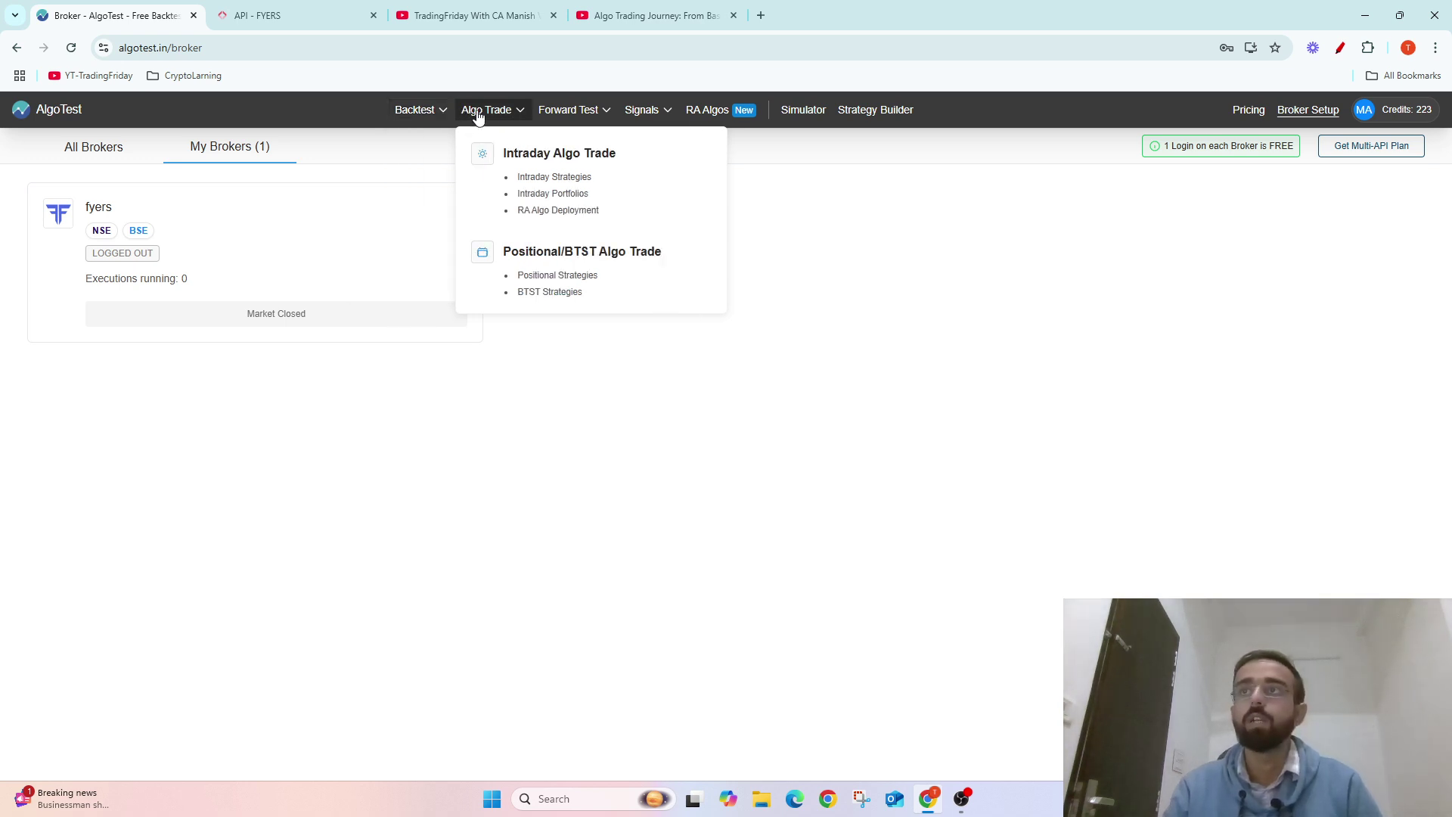
left_click(541, 199)
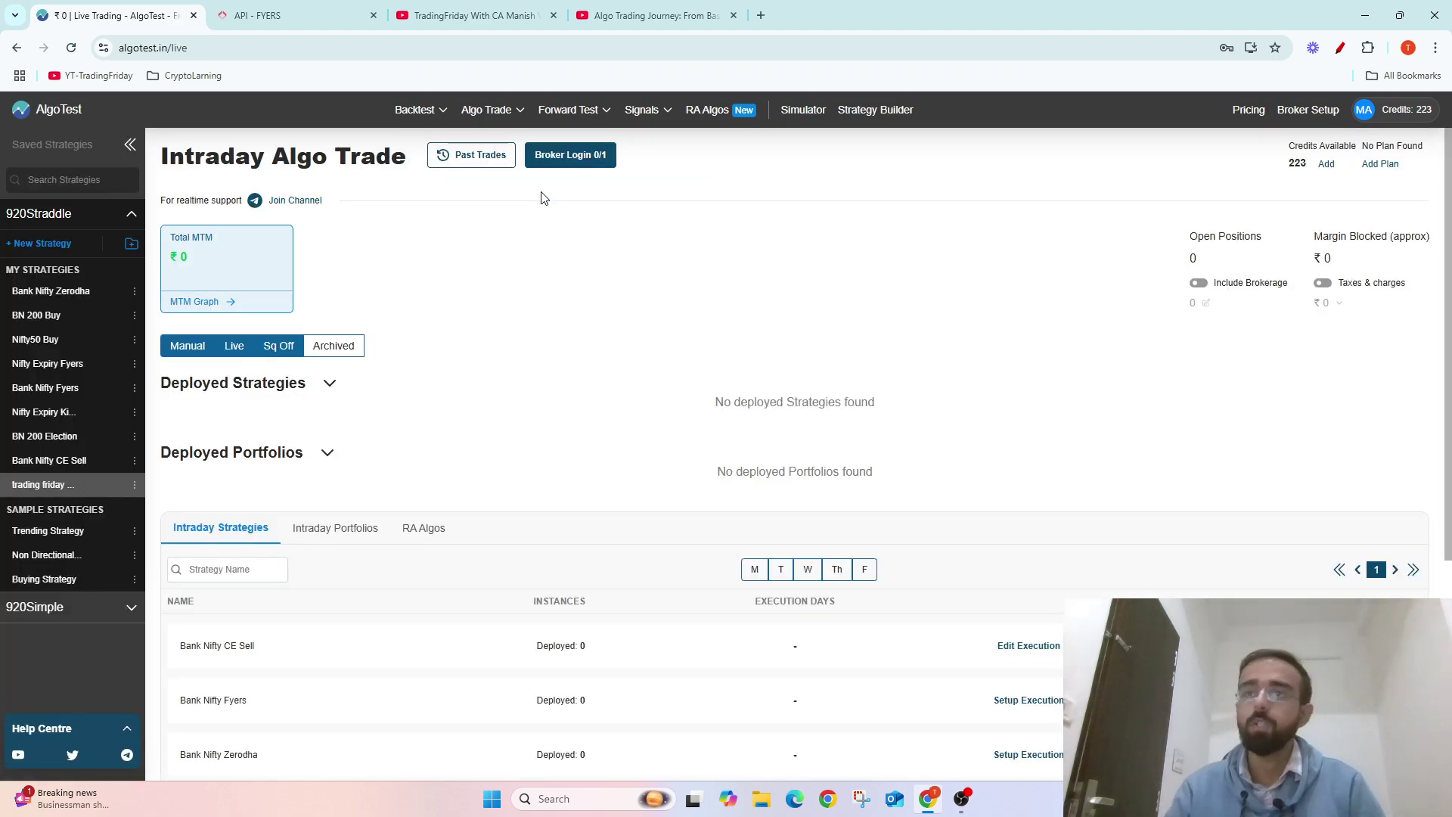
scroll(762, 428, "down", 4)
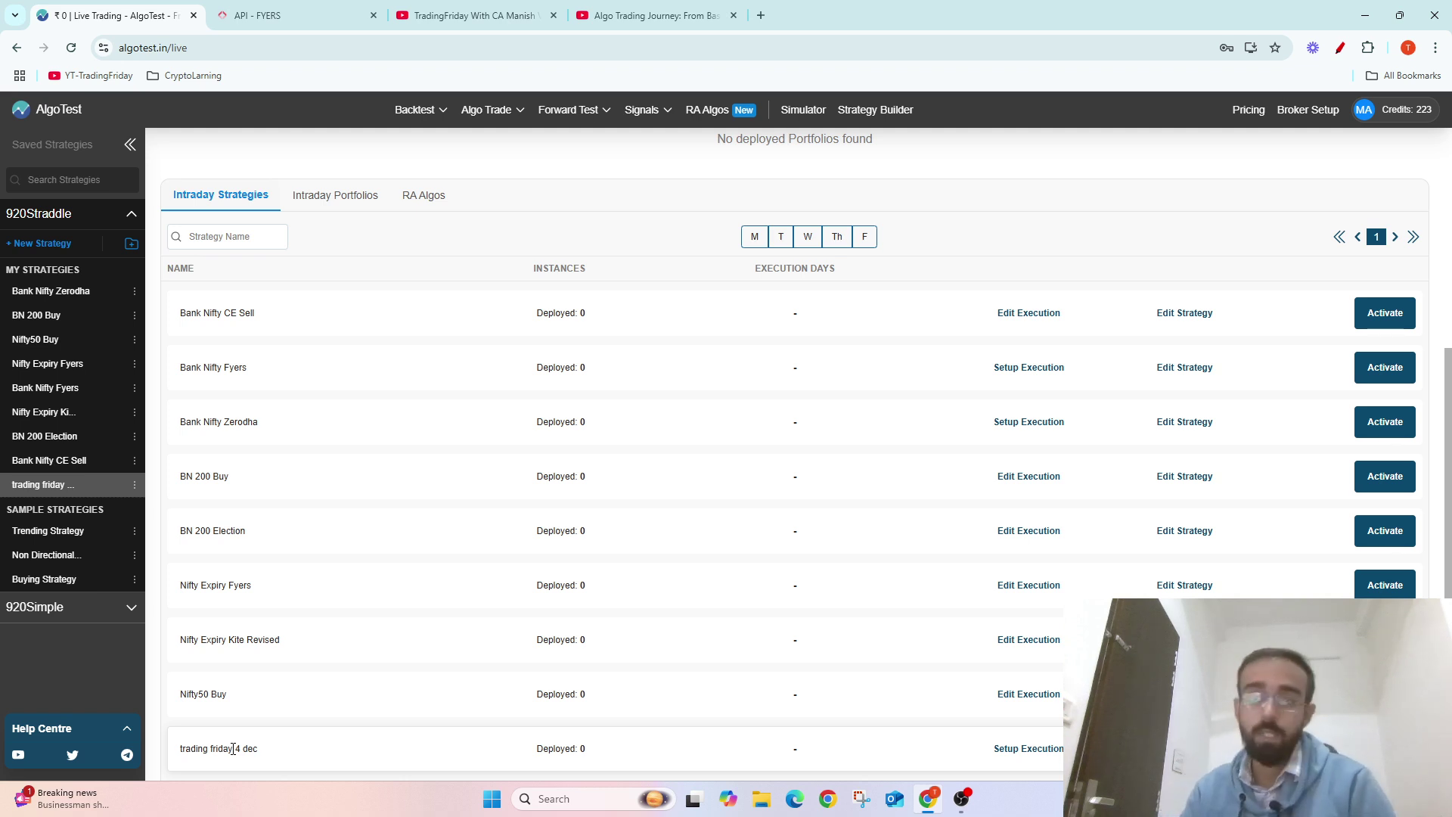
Try a quantity multiplier of 2 in the execution settings of "trading friday 4 dec", reset it to 1 and leave without saving
left_click(1029, 751)
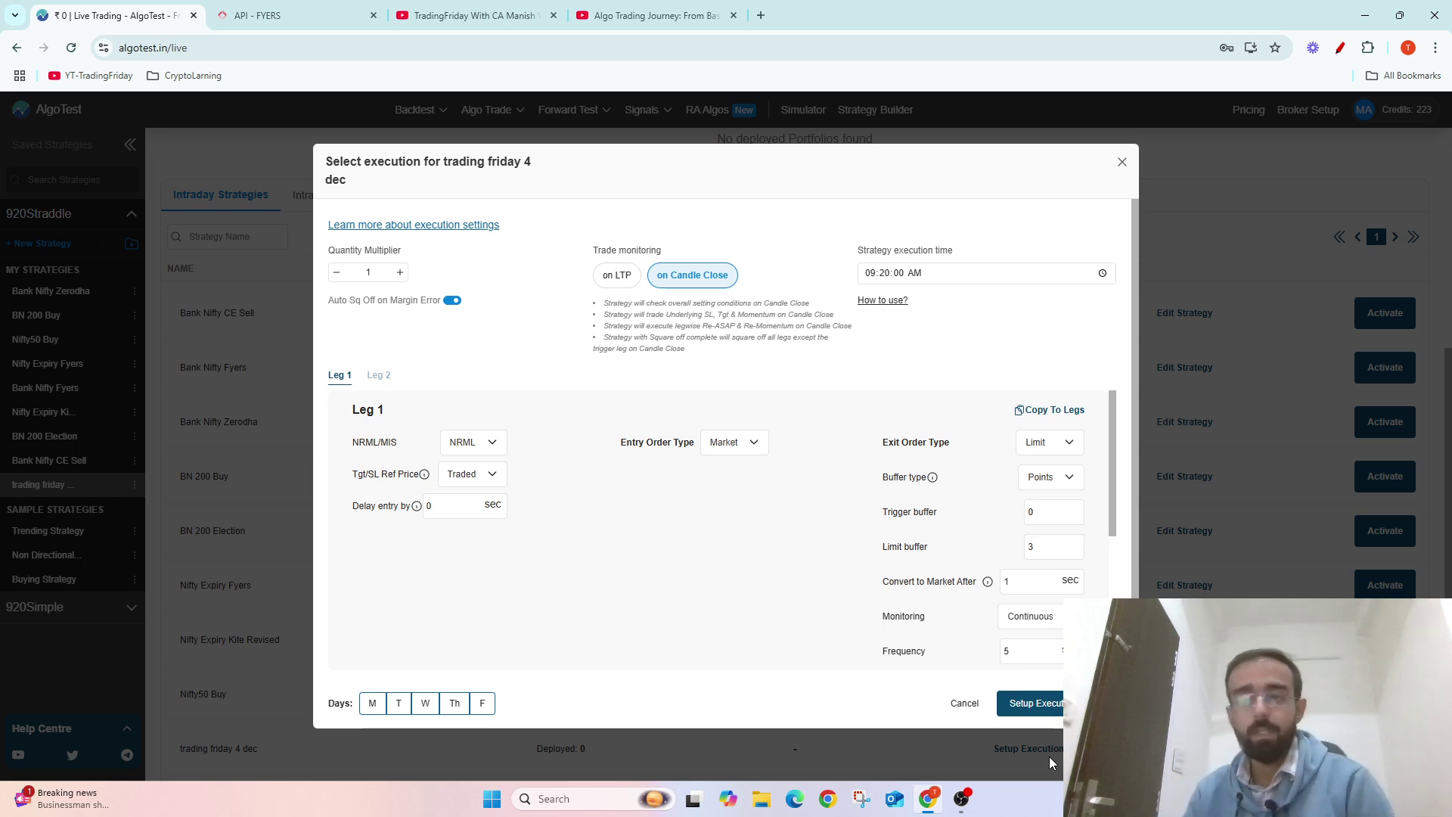
left_click(399, 273)
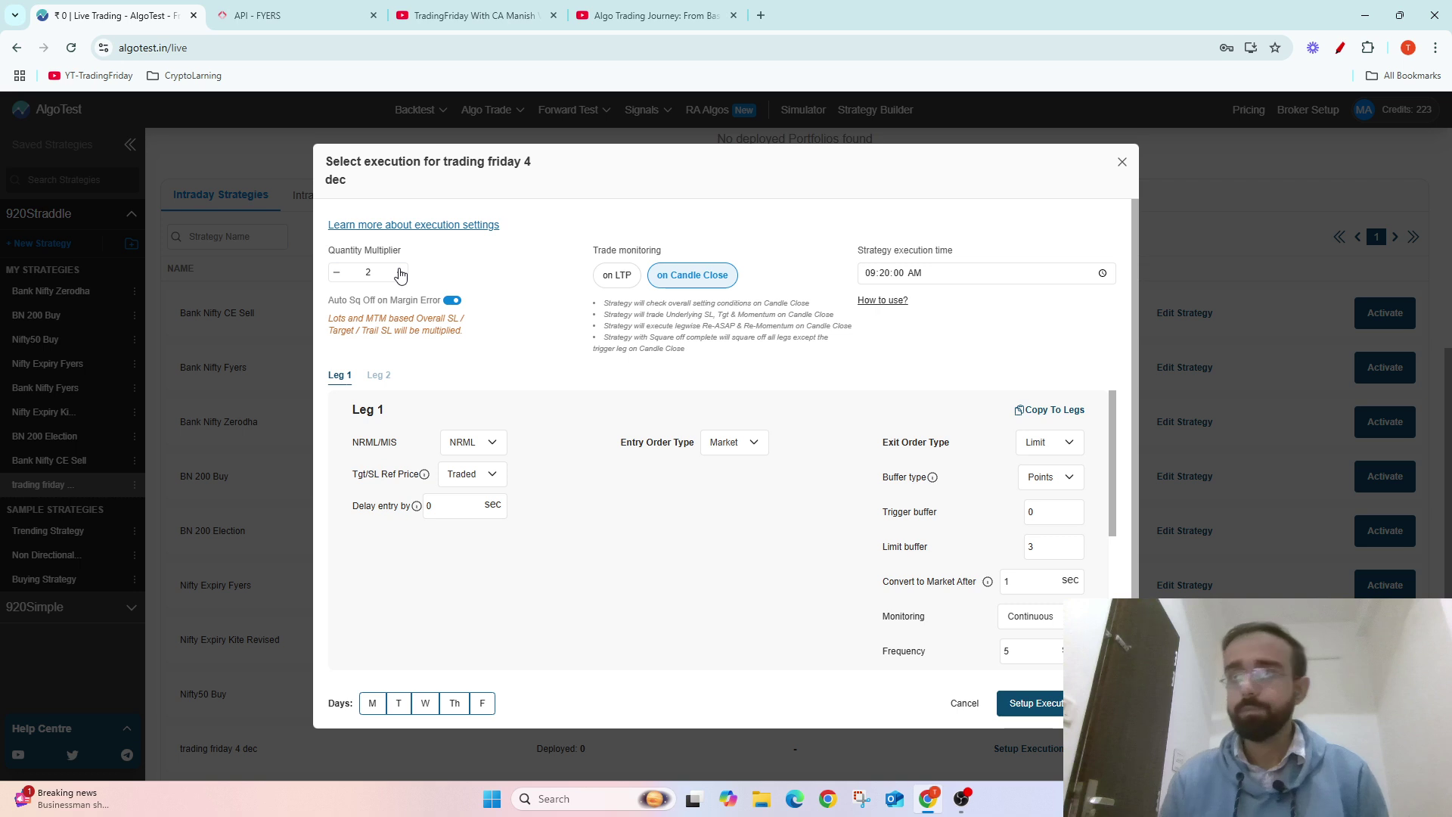
left_click(339, 277)
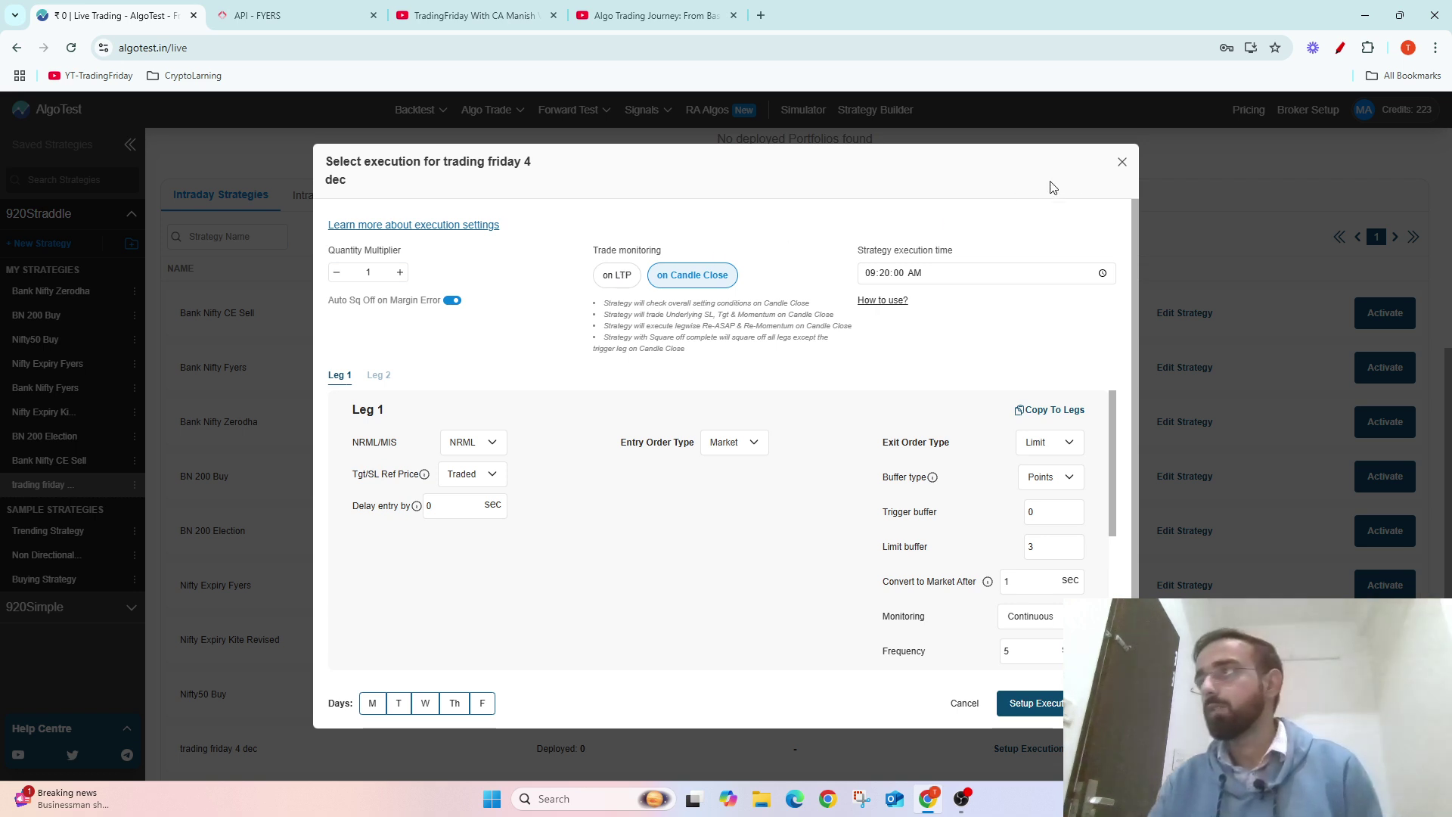
left_click(1122, 162)
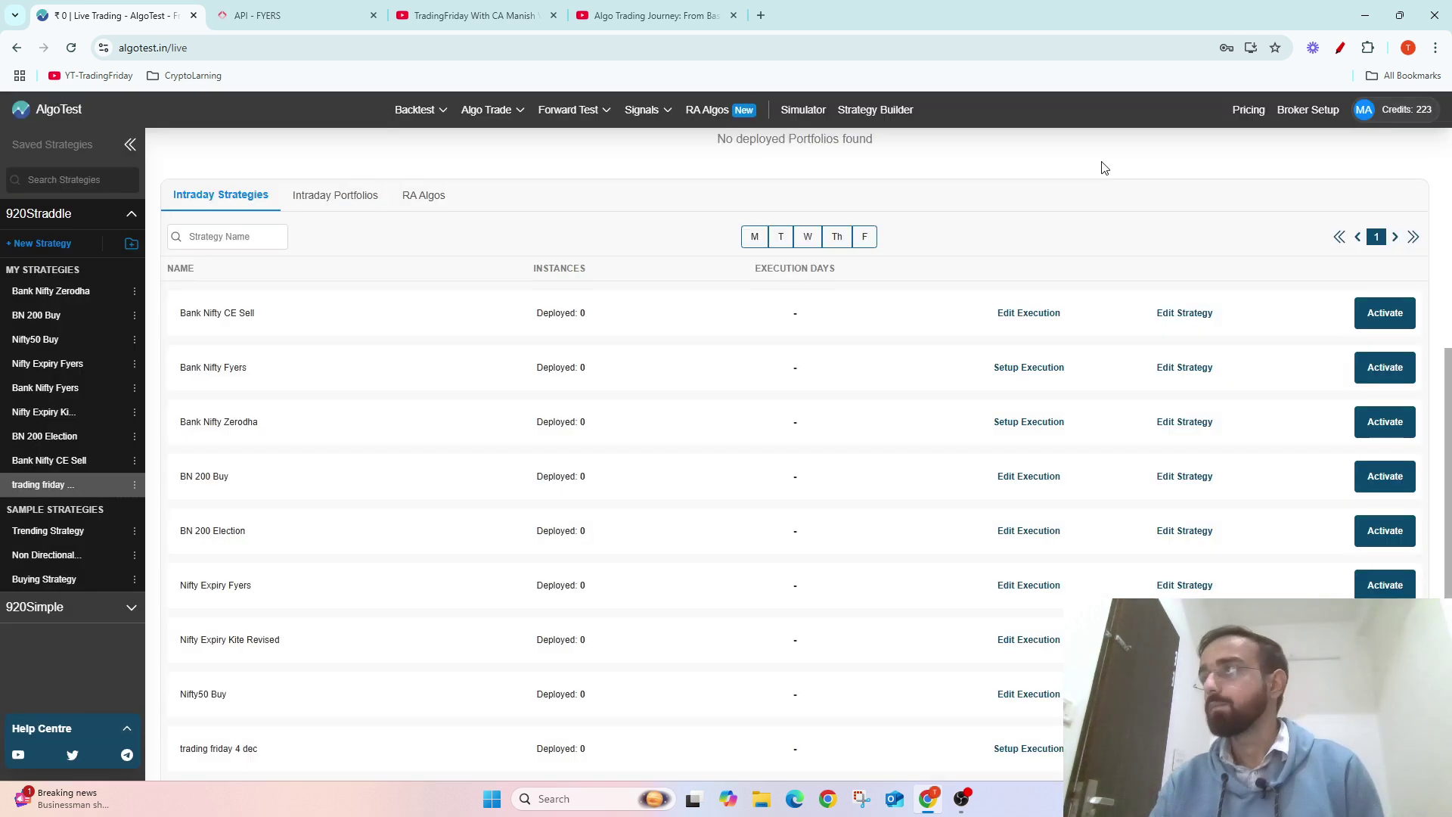
Sketch two small red candles and one long-wicked candle over the strategy list, circle the latter's body, and exit annotation mode
left_click(1340, 48)
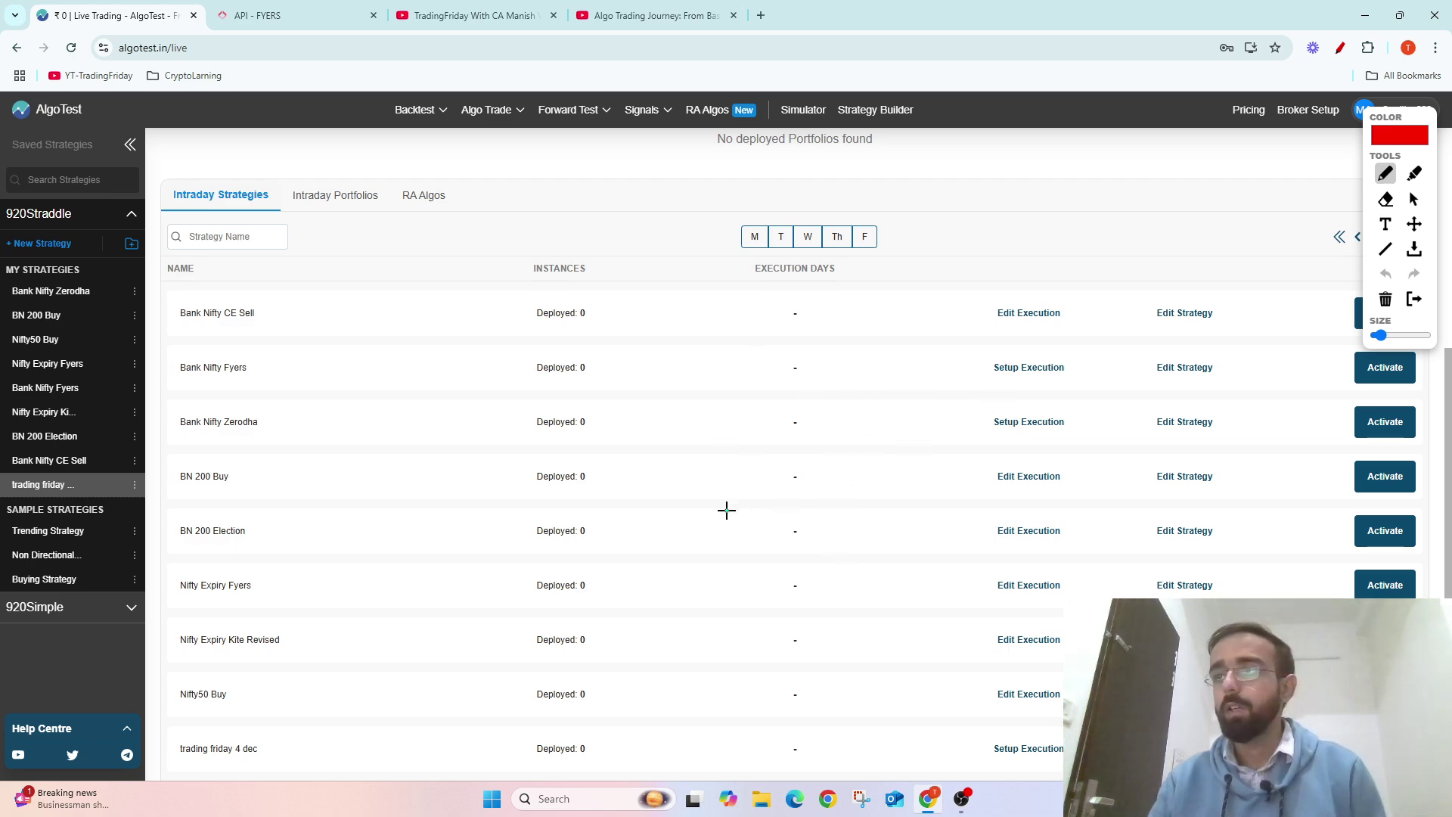
mouse_move(728, 509)
left_mouse_down()
mouse_move(727, 490)
mouse_move(732, 522)
mouse_move(761, 484)
mouse_move(754, 509)
mouse_move(787, 490)
mouse_move(769, 467)
mouse_move(773, 524)
left_mouse_up()
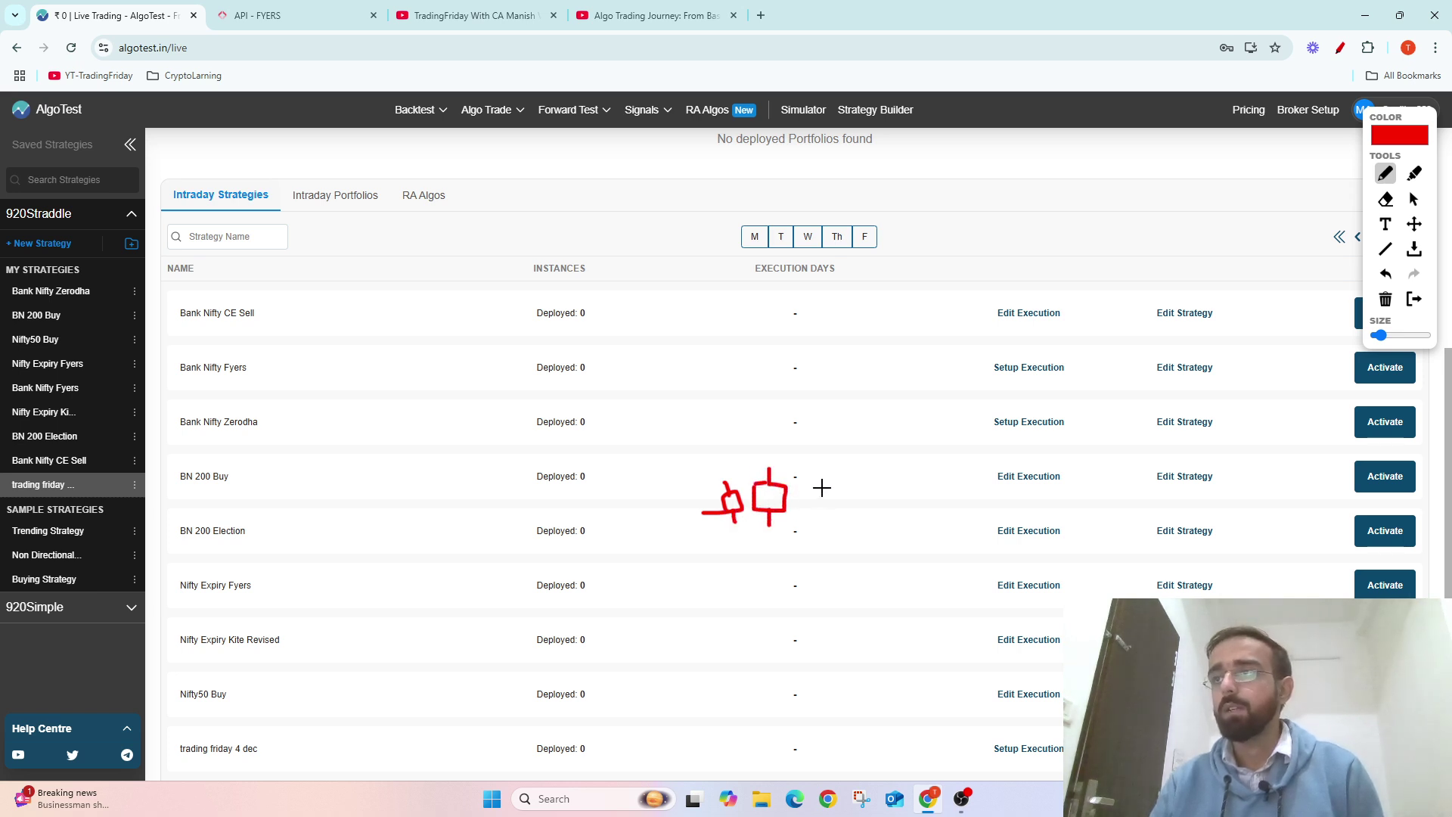
mouse_move(826, 290)
left_mouse_down()
mouse_move(845, 573)
mouse_move(830, 574)
mouse_move(834, 555)
mouse_move(871, 559)
mouse_move(867, 578)
mouse_move(842, 569)
mouse_move(848, 586)
left_mouse_up()
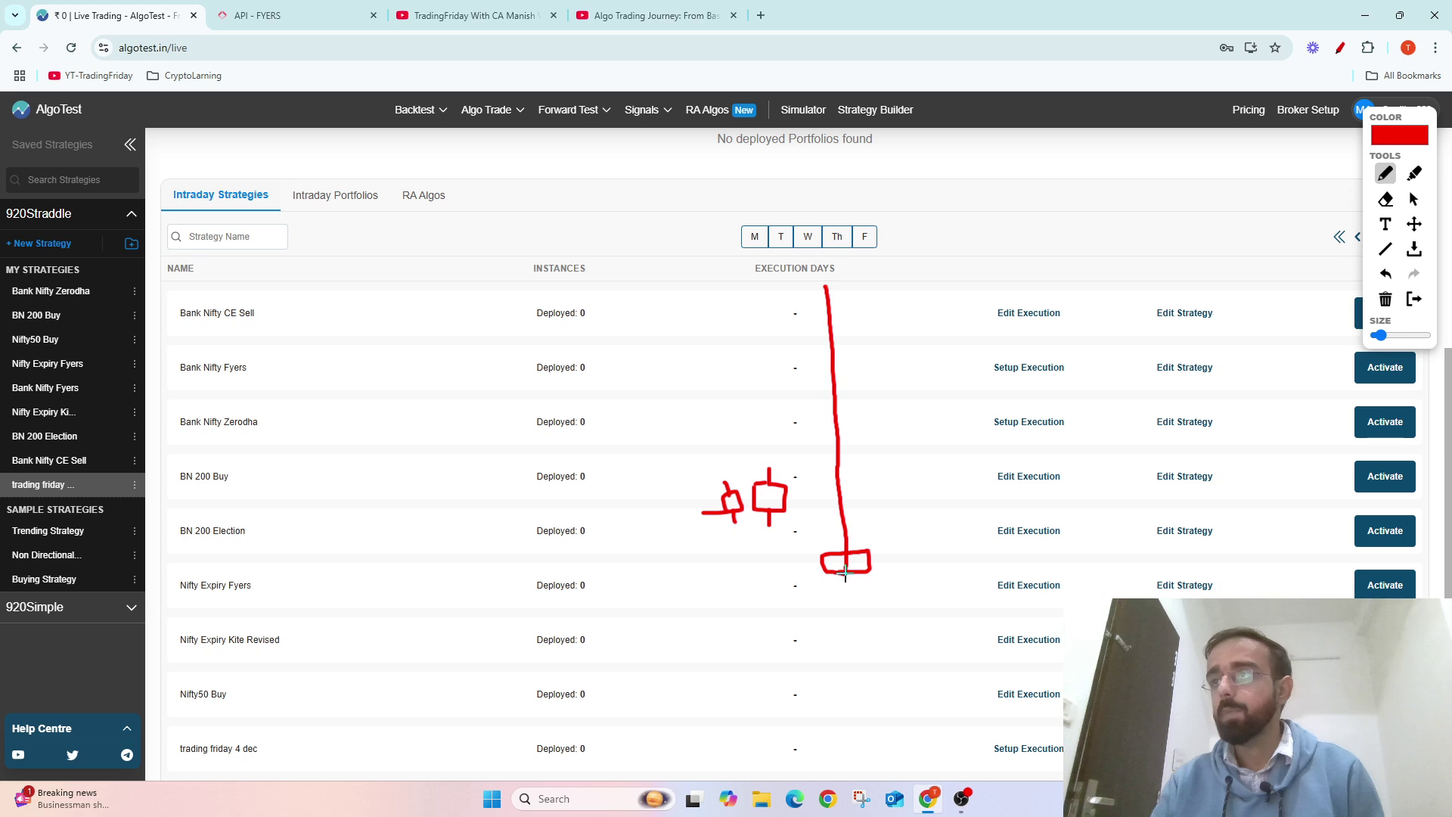
mouse_move(903, 289)
left_mouse_down()
mouse_move(900, 392)
mouse_move(955, 516)
mouse_move(843, 537)
left_mouse_up()
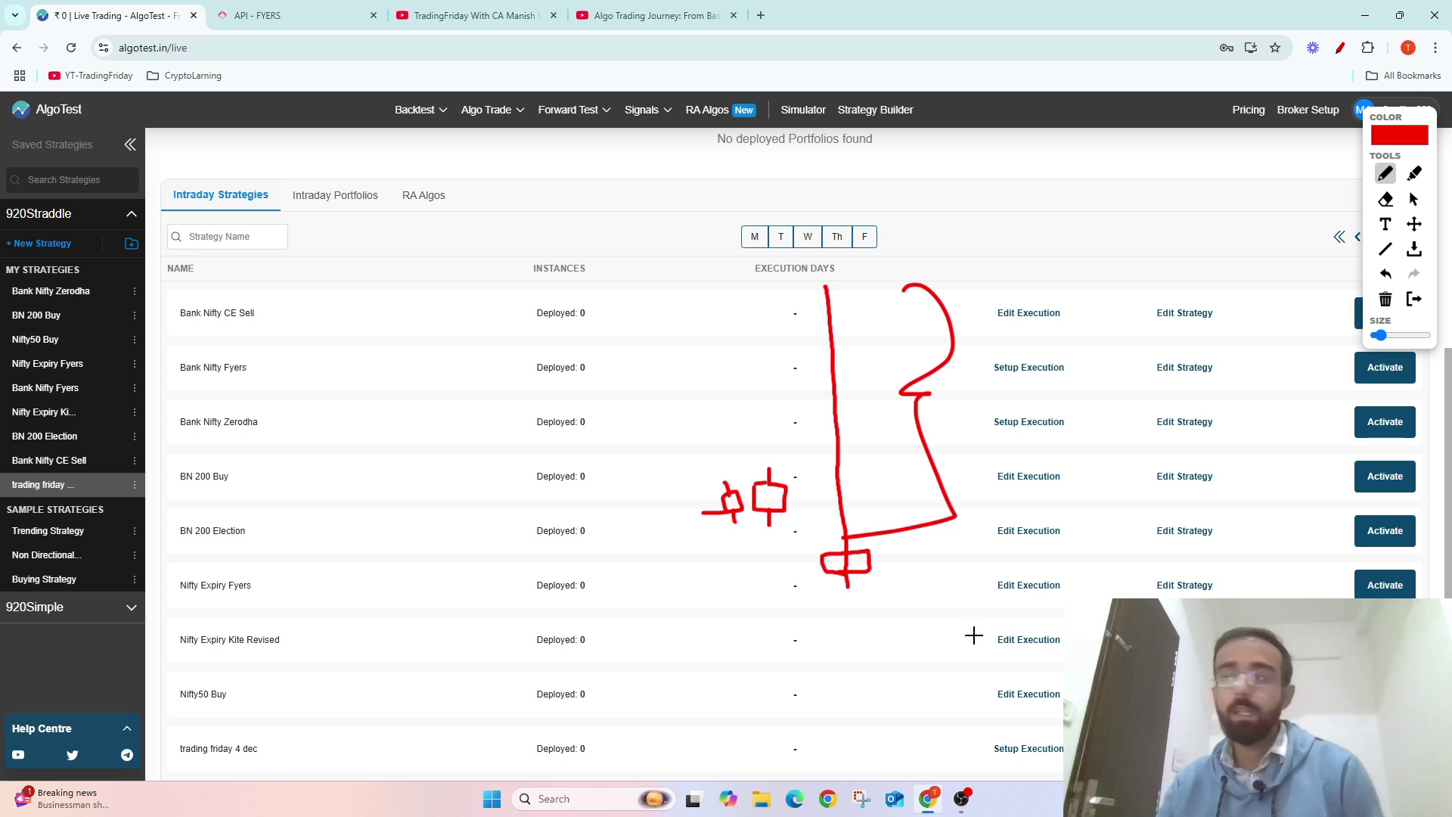
left_click_drag(870, 556, 886, 551)
mouse_move(810, 579)
left_mouse_down()
mouse_move(896, 595)
mouse_move(800, 596)
left_mouse_up()
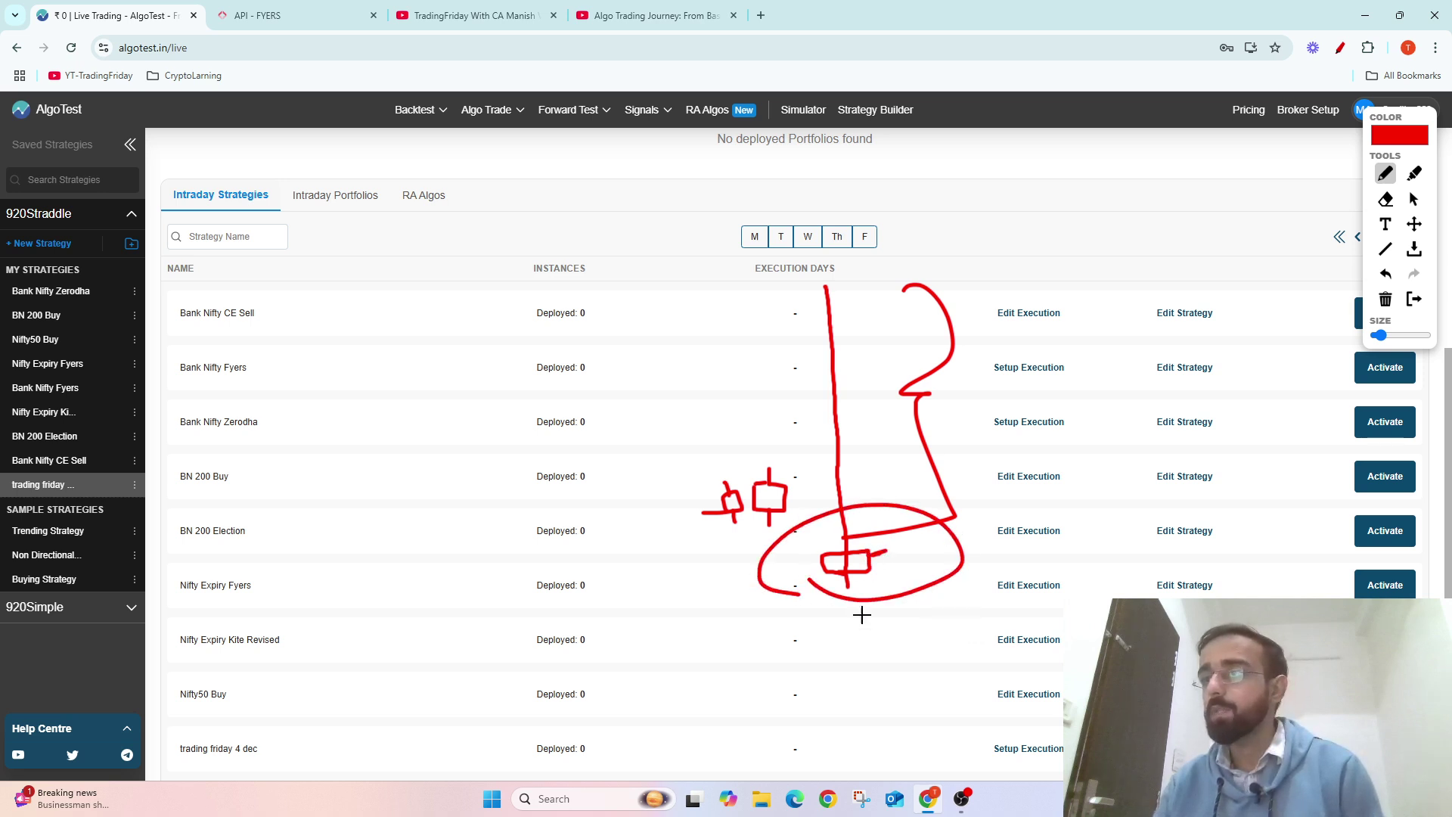
left_click(1414, 299)
Set the strategy execution time of "trading friday 4 dec" to 09:19:59 AM in its execution settings
left_click(1030, 749)
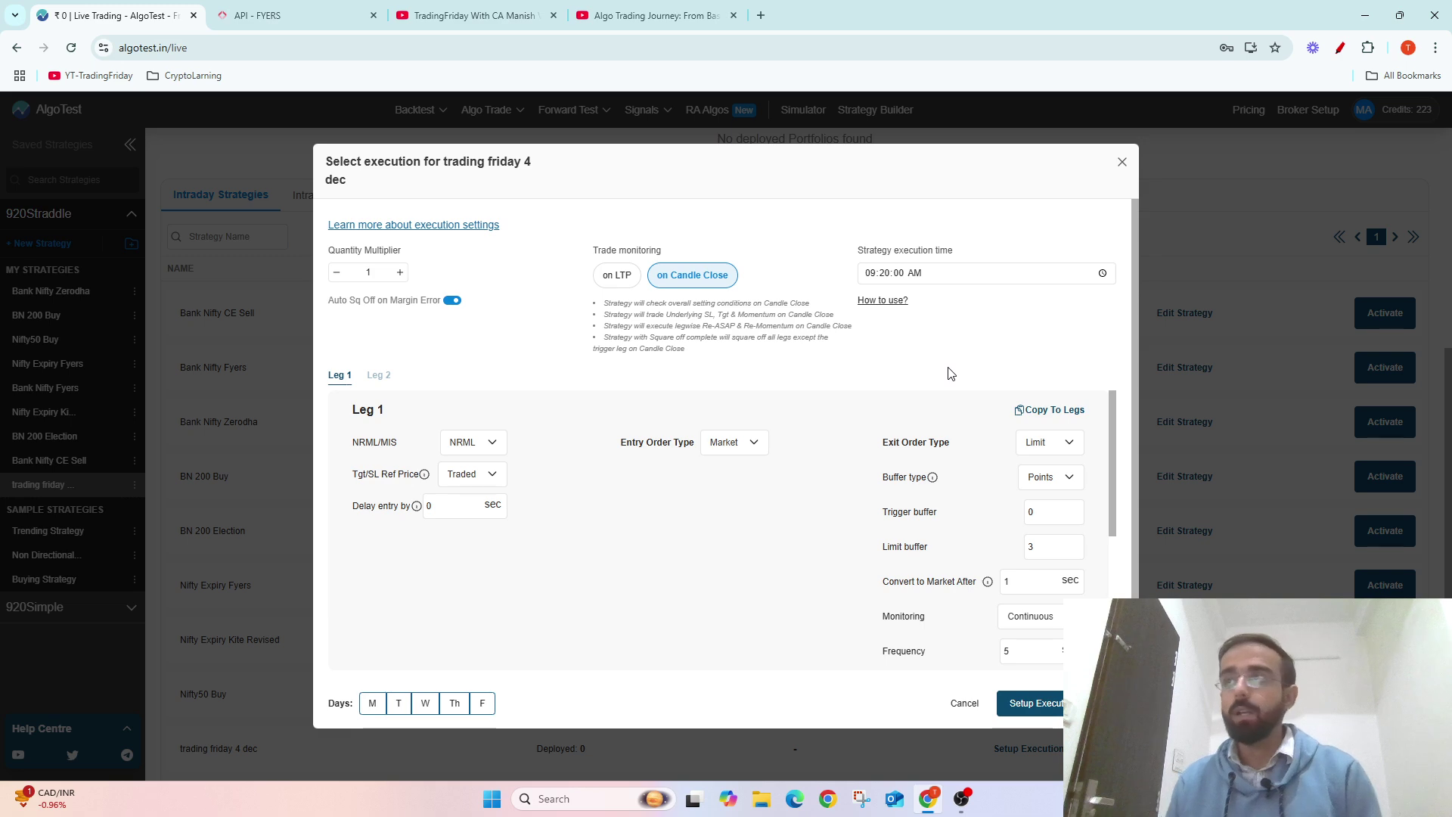
left_click(886, 274)
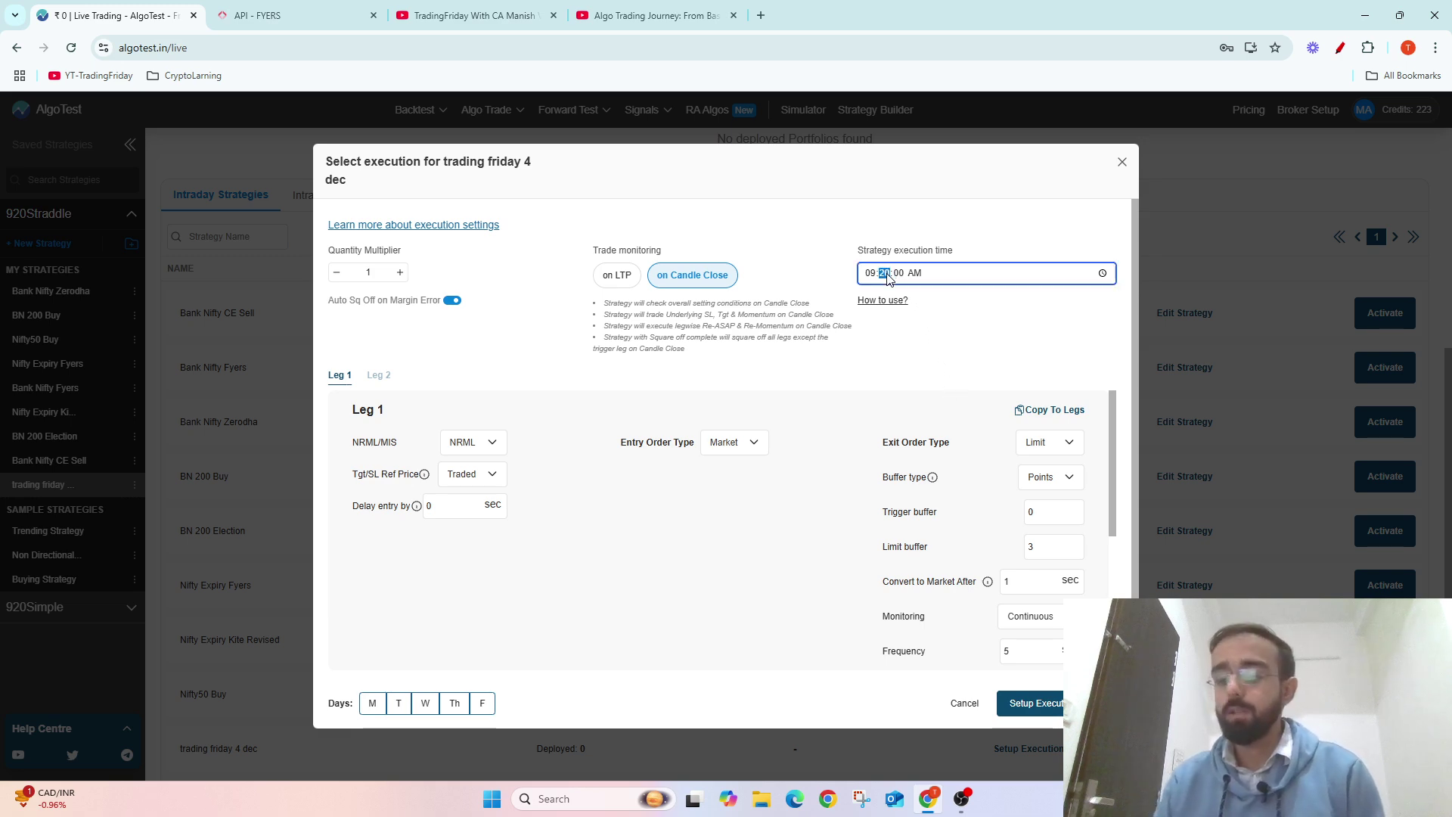
type("19:59")
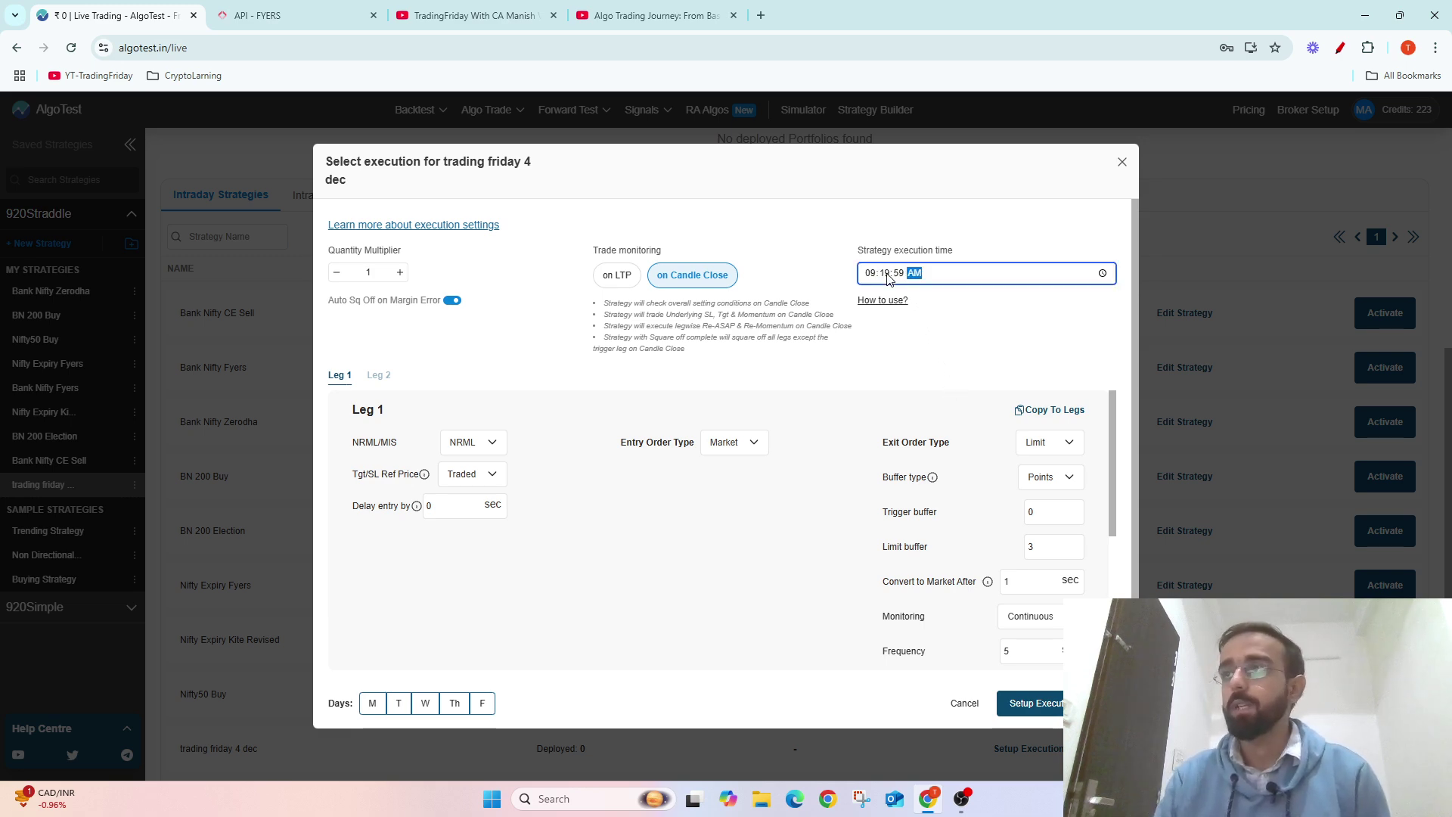
Keep NRML as the Leg 1 product type and set its Tgt/SL reference price to Trigger
left_click(965, 326)
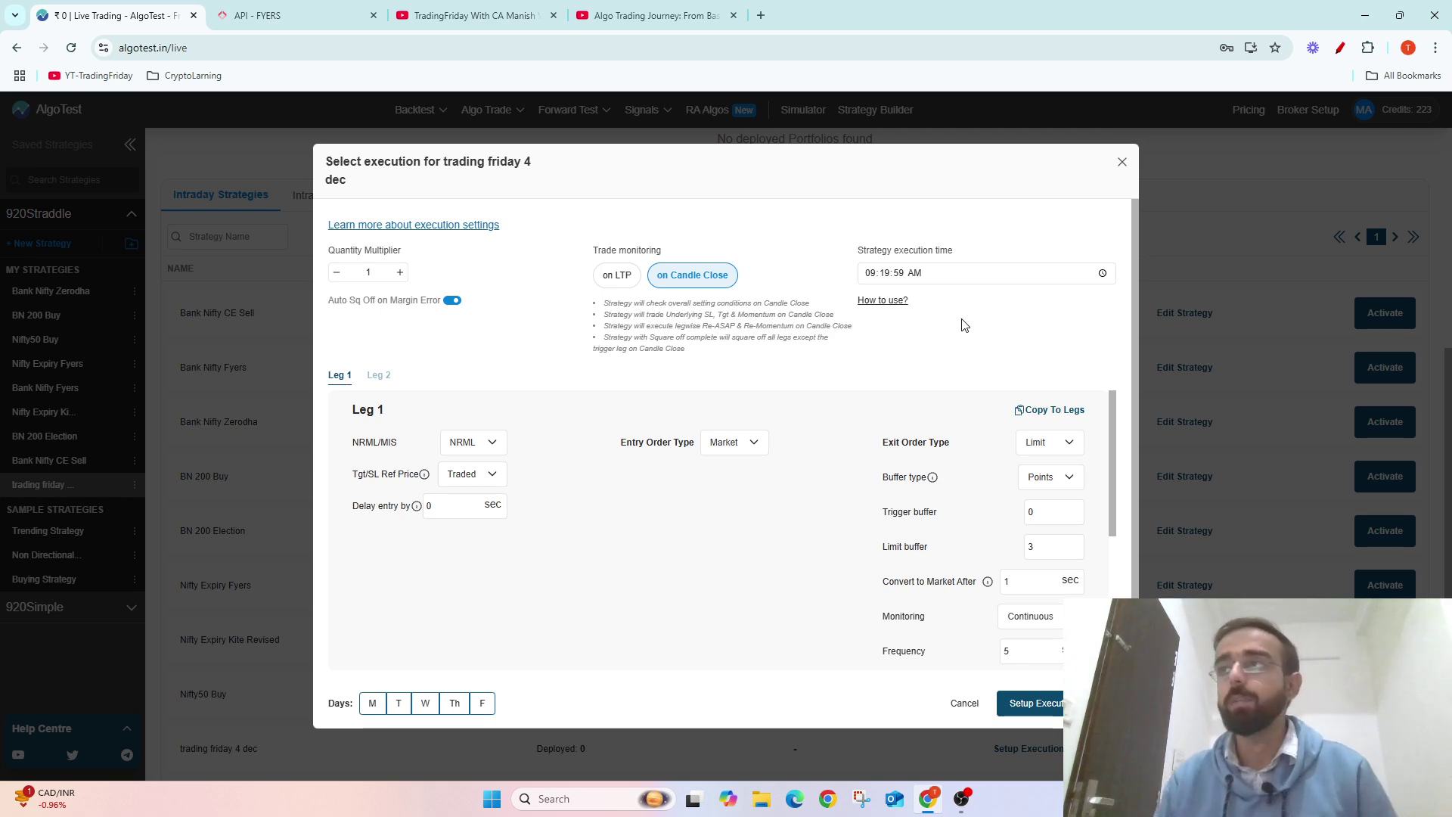
mouse_move(884, 304)
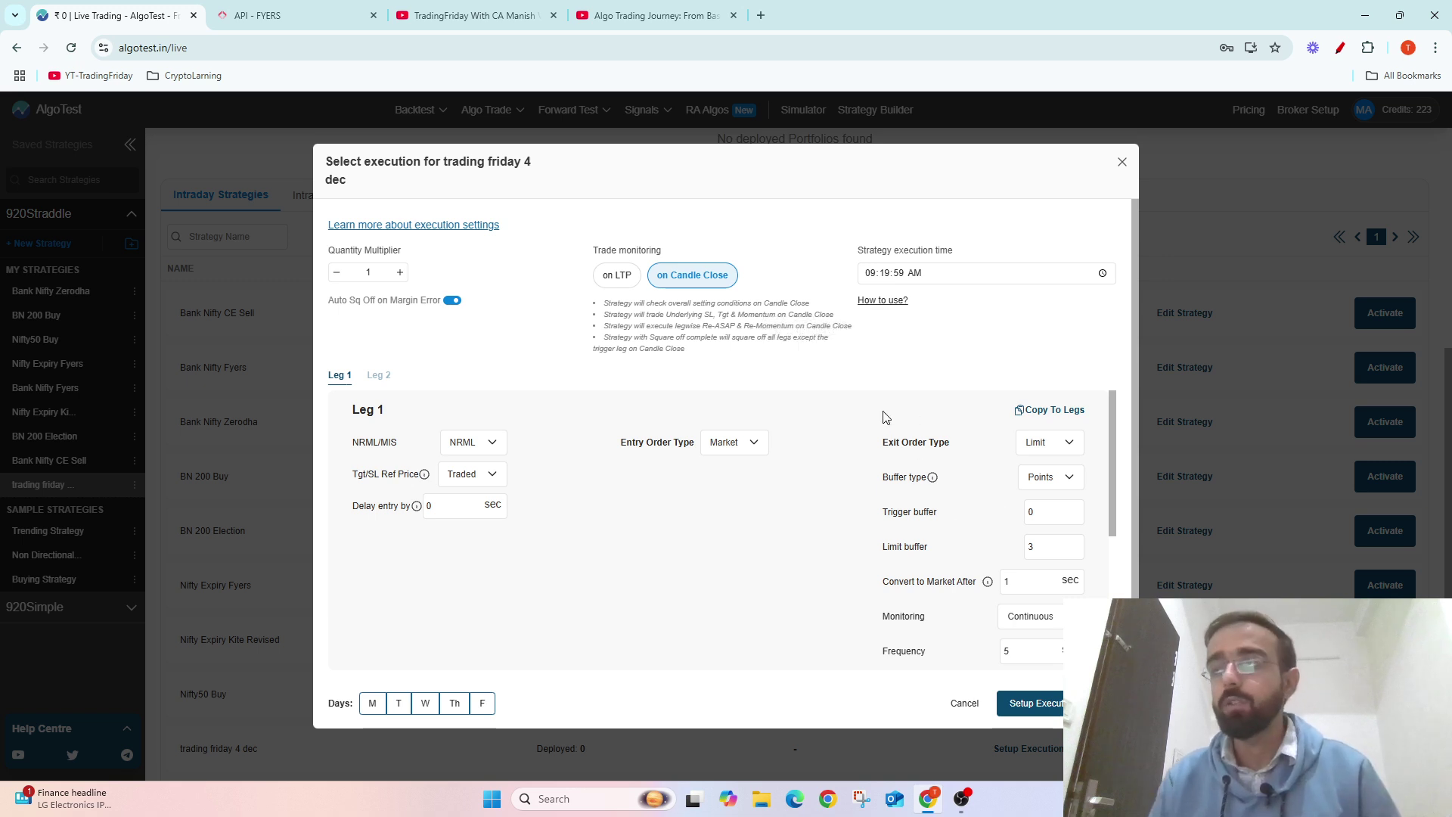
scroll(704, 454, "down", 2)
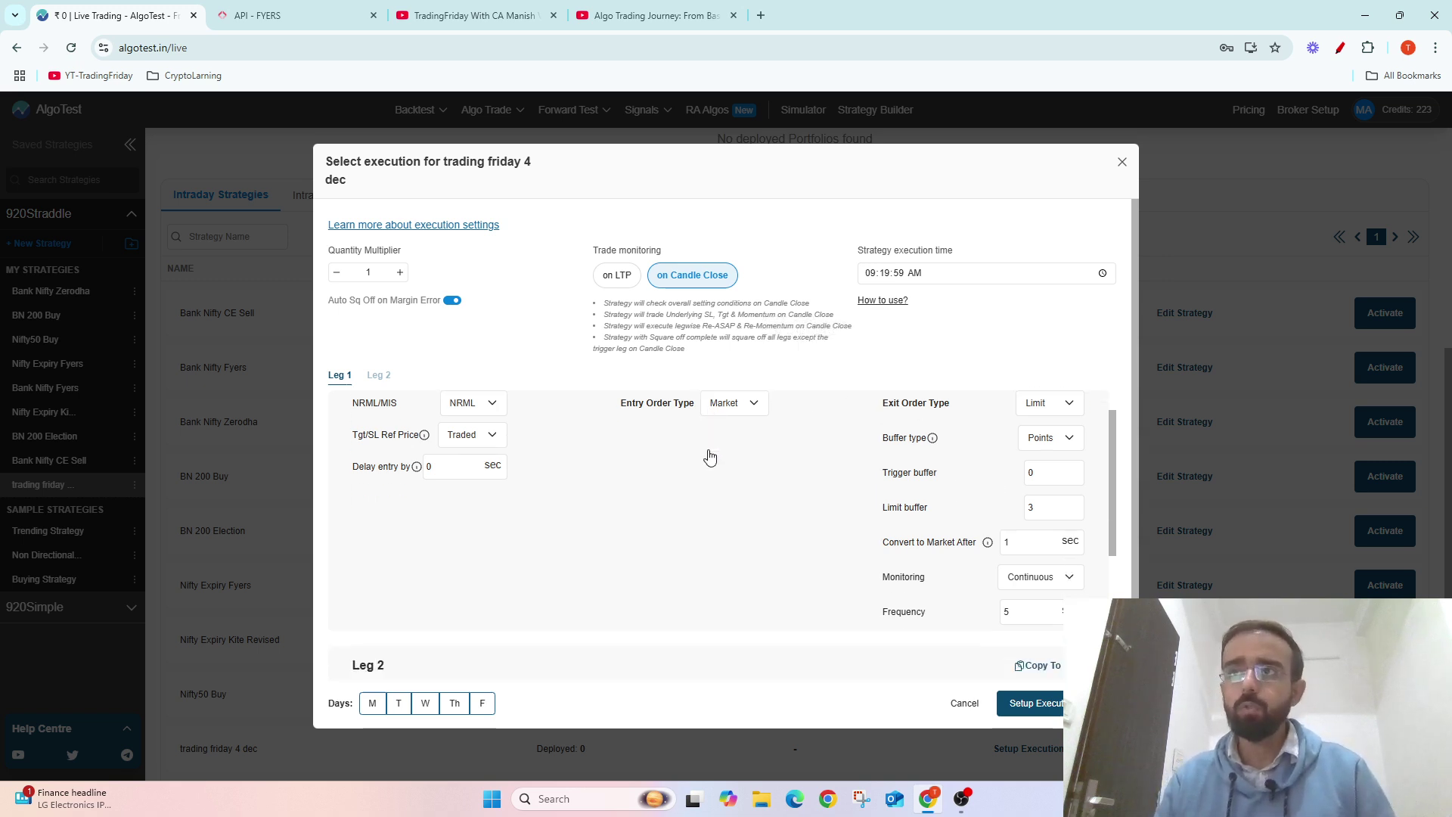
scroll(696, 455, "up", 2)
left_click(487, 448)
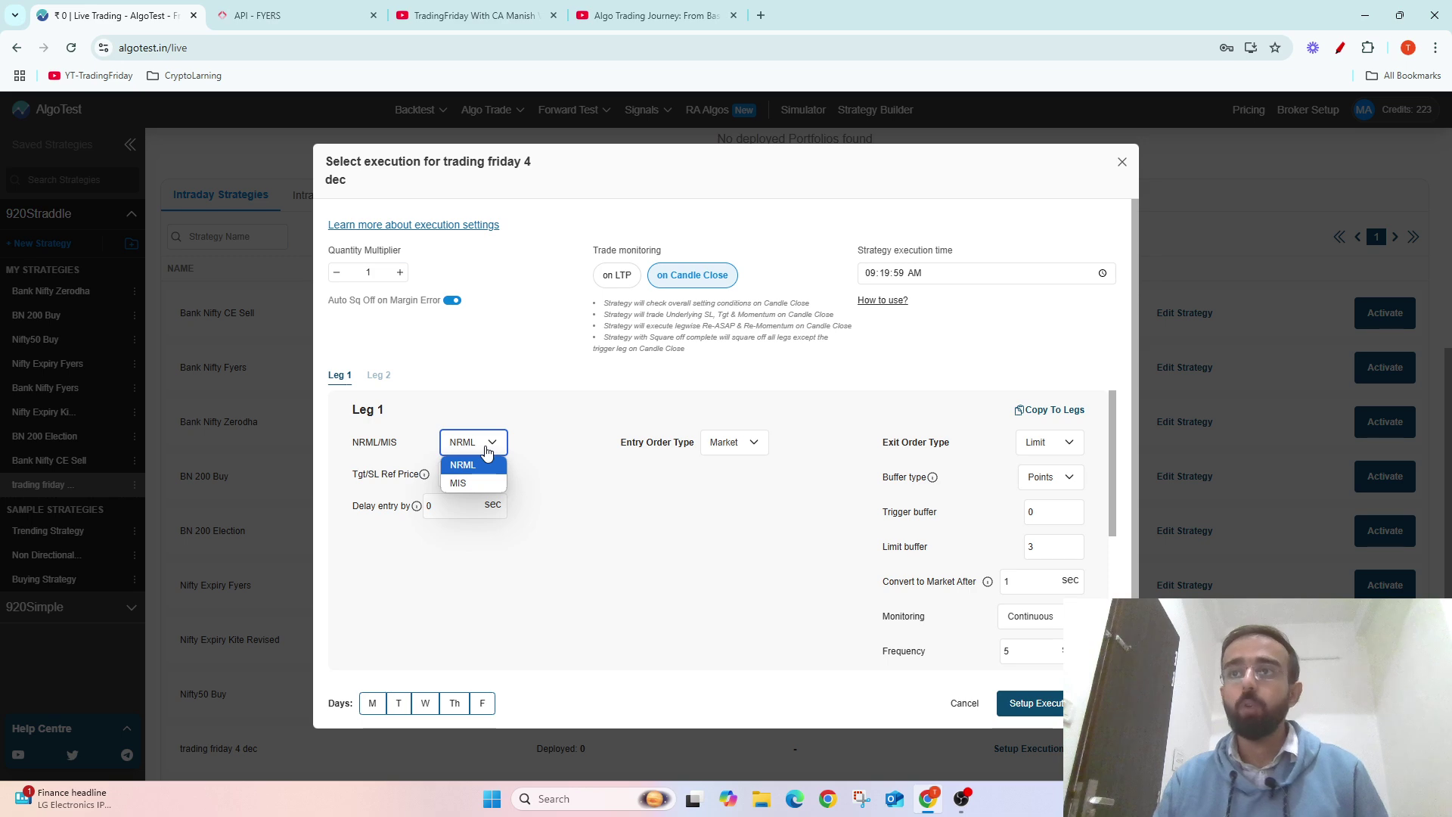
left_click(483, 470)
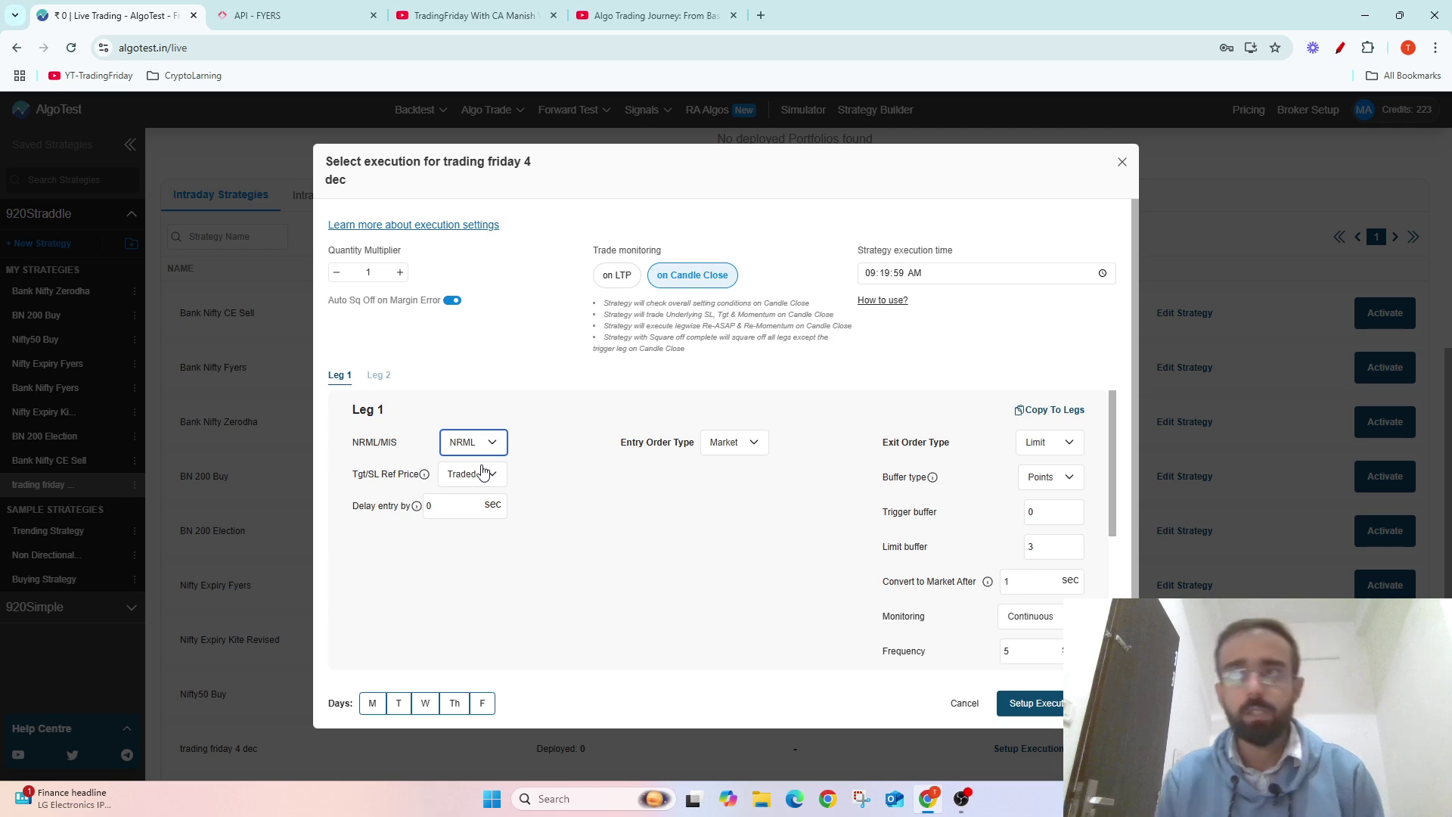
left_click(484, 476)
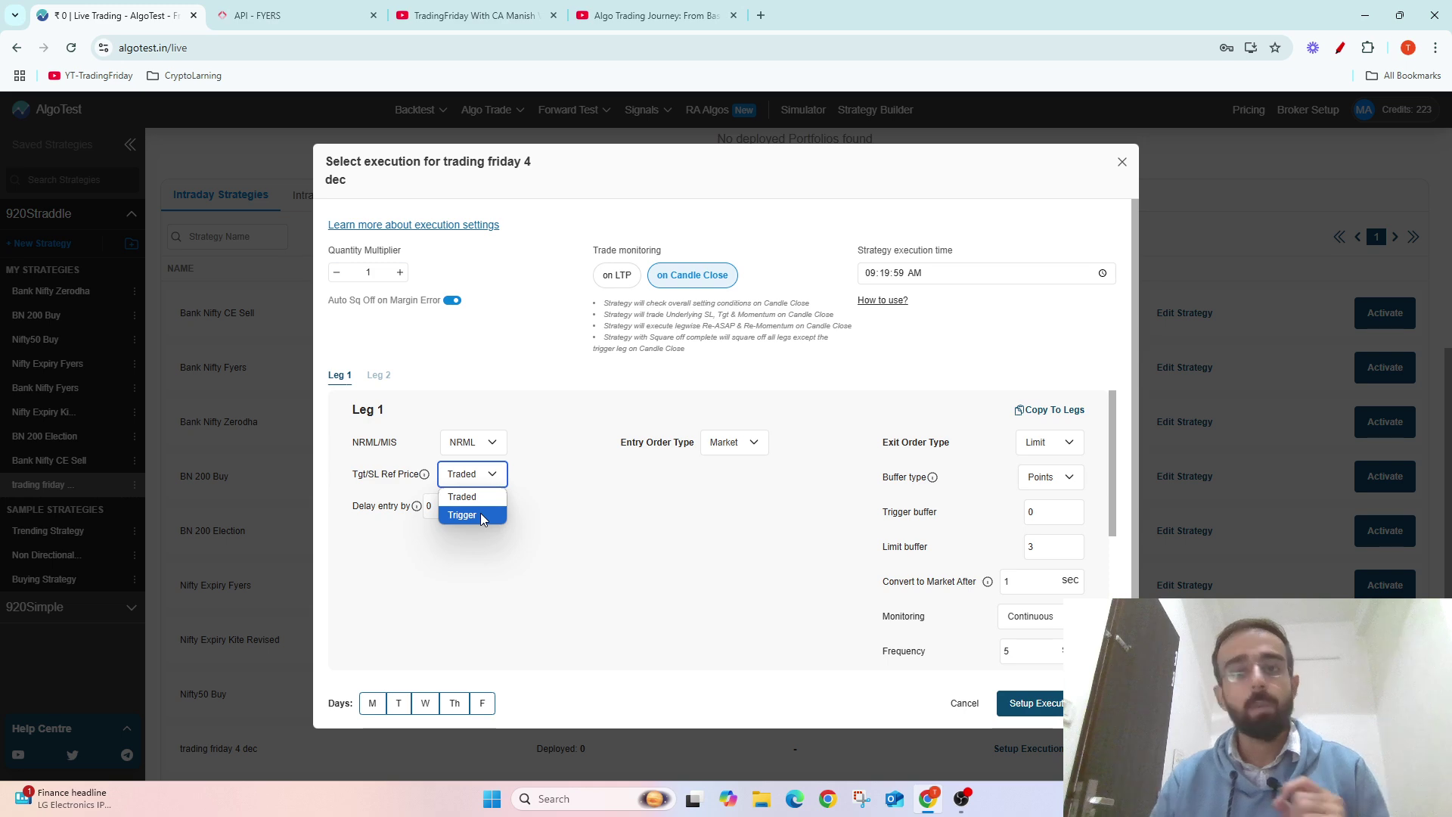
left_click(479, 513)
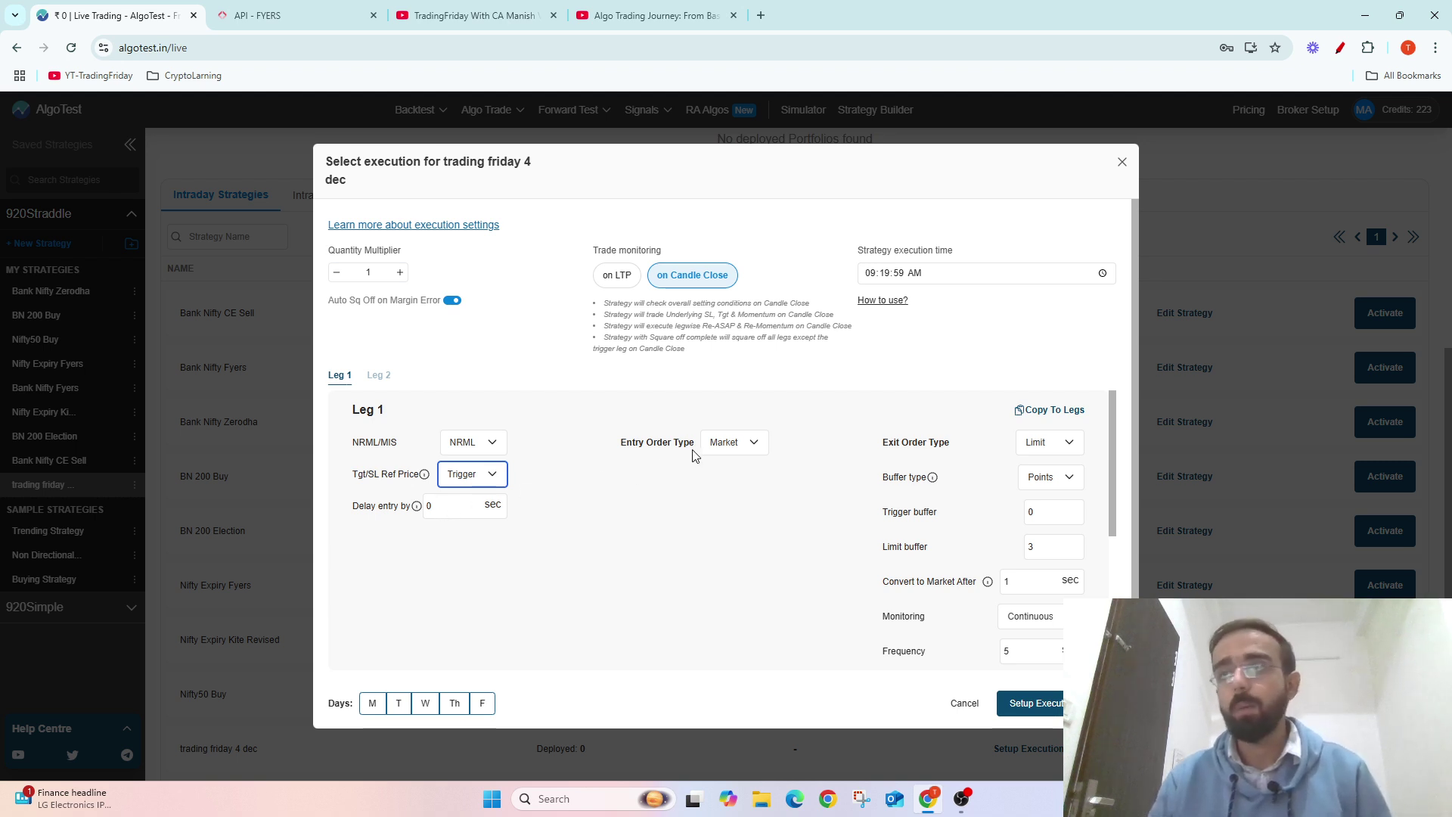
Set the entry order type of Leg 1 to Limit
left_click(713, 447)
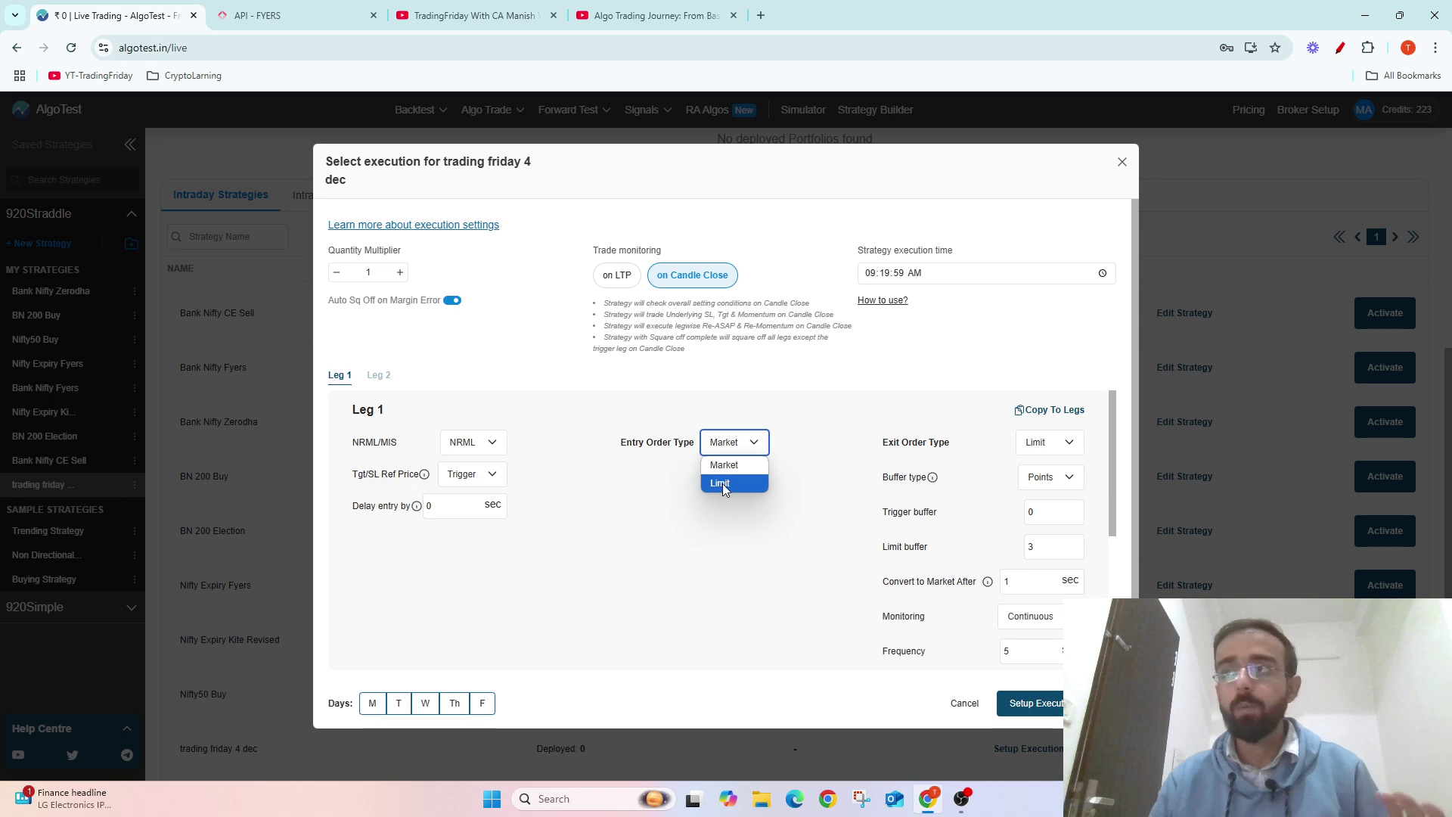
left_click(722, 483)
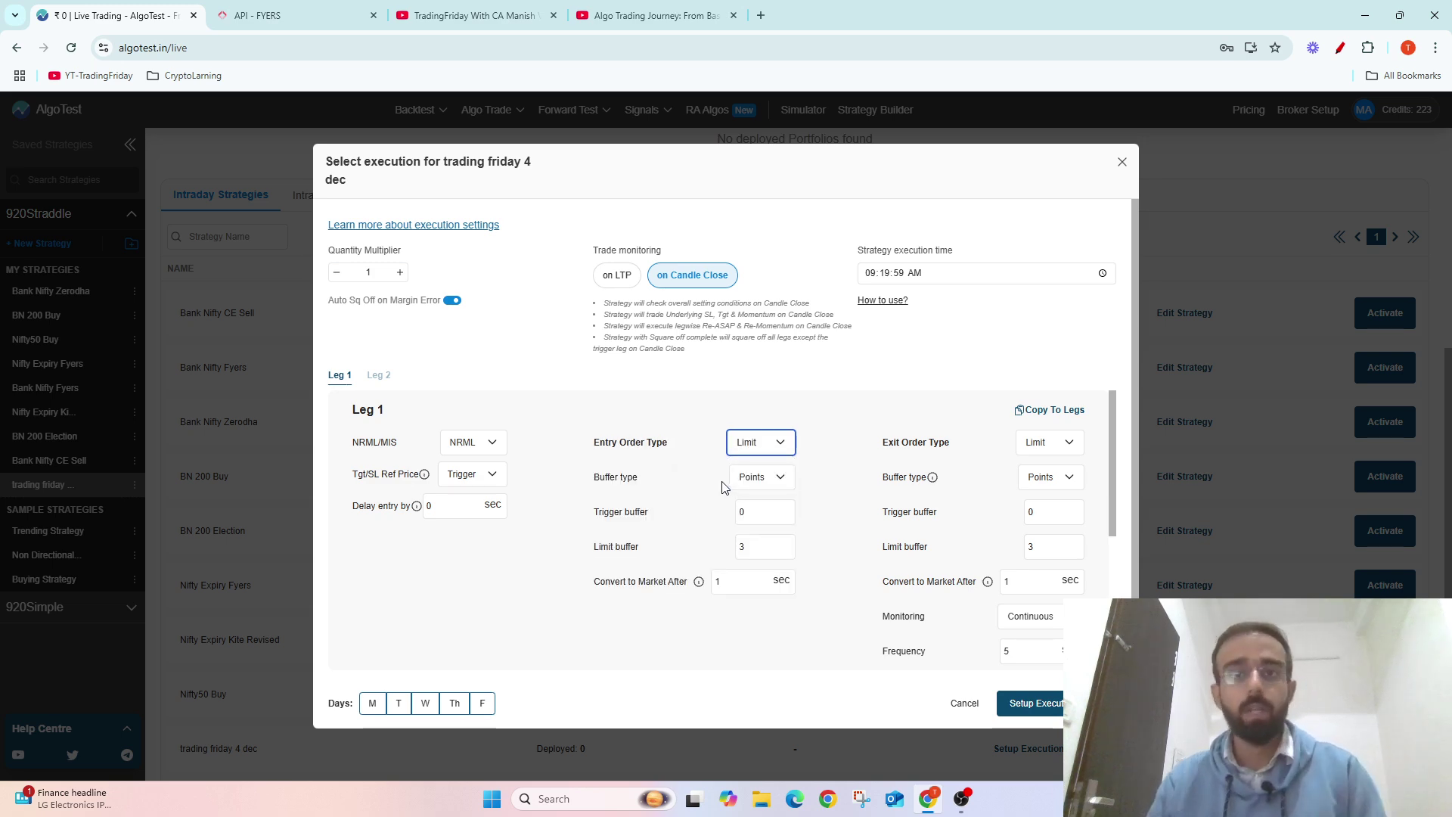
scroll(722, 485, "down", 1)
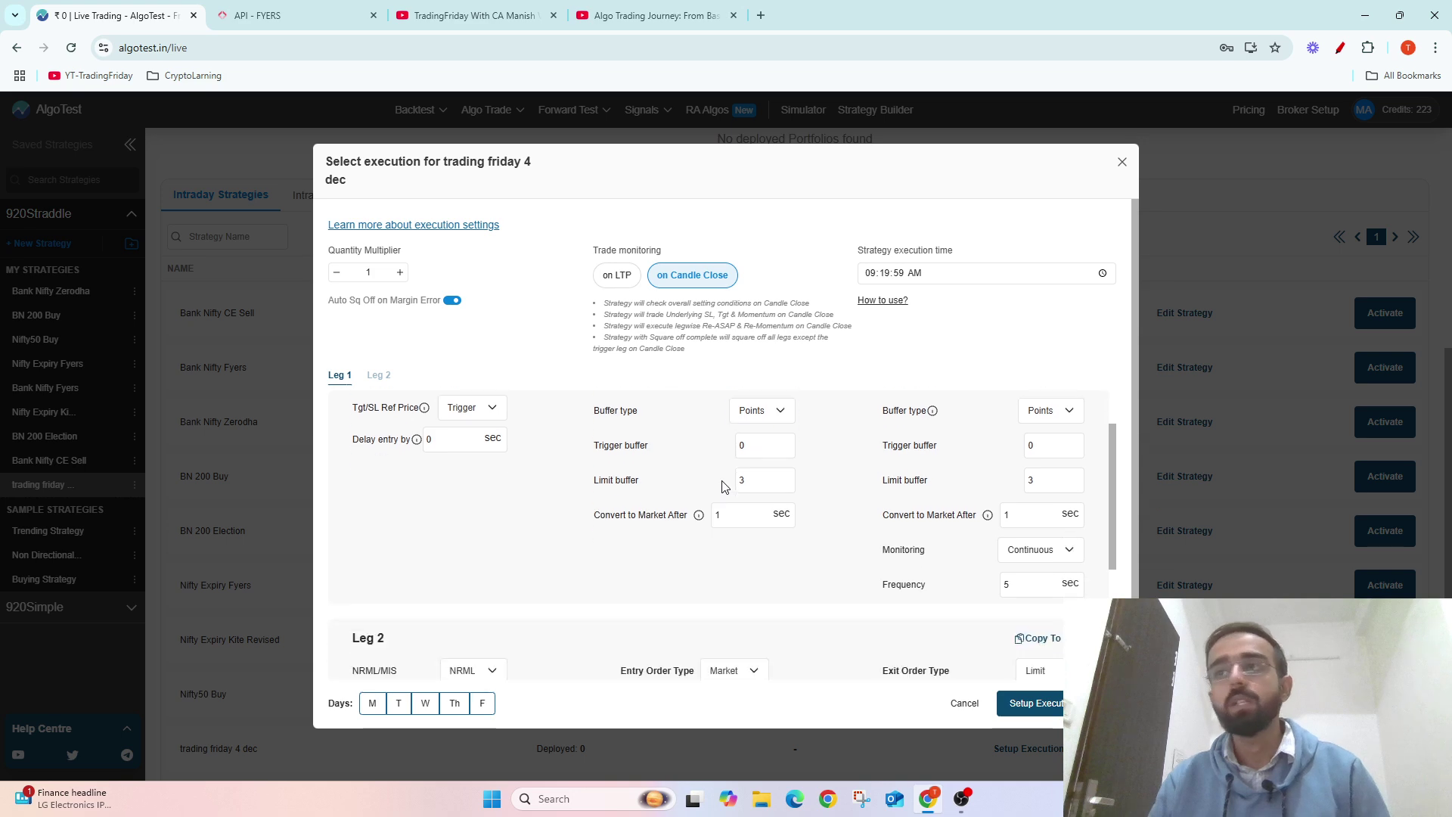
scroll(721, 485, "up", 1)
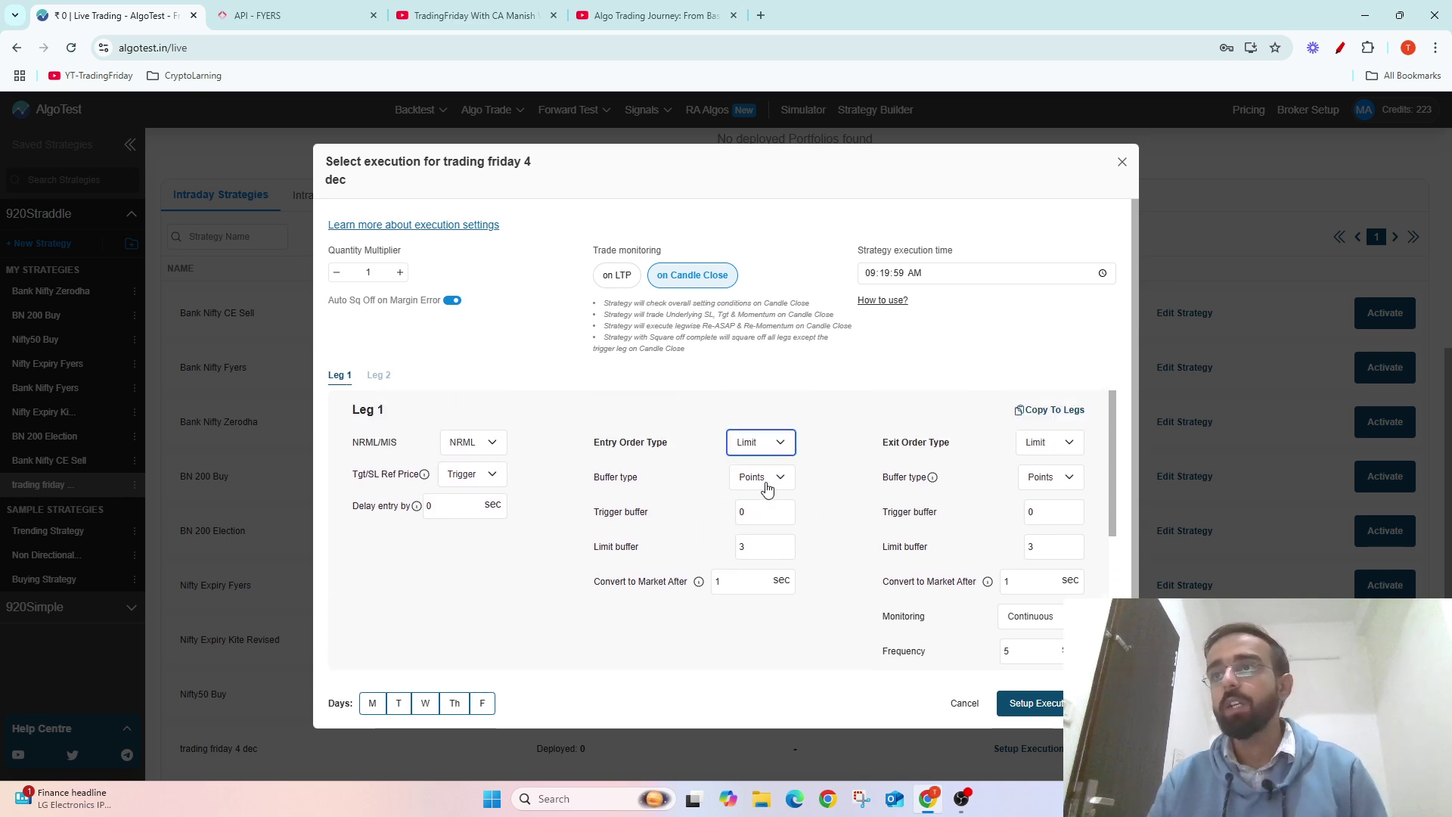
Set the Leg 1 entry buffer type to % with a limit buffer of 5, keeping conversion to market after 1 second
left_click(770, 484)
left_click(767, 486)
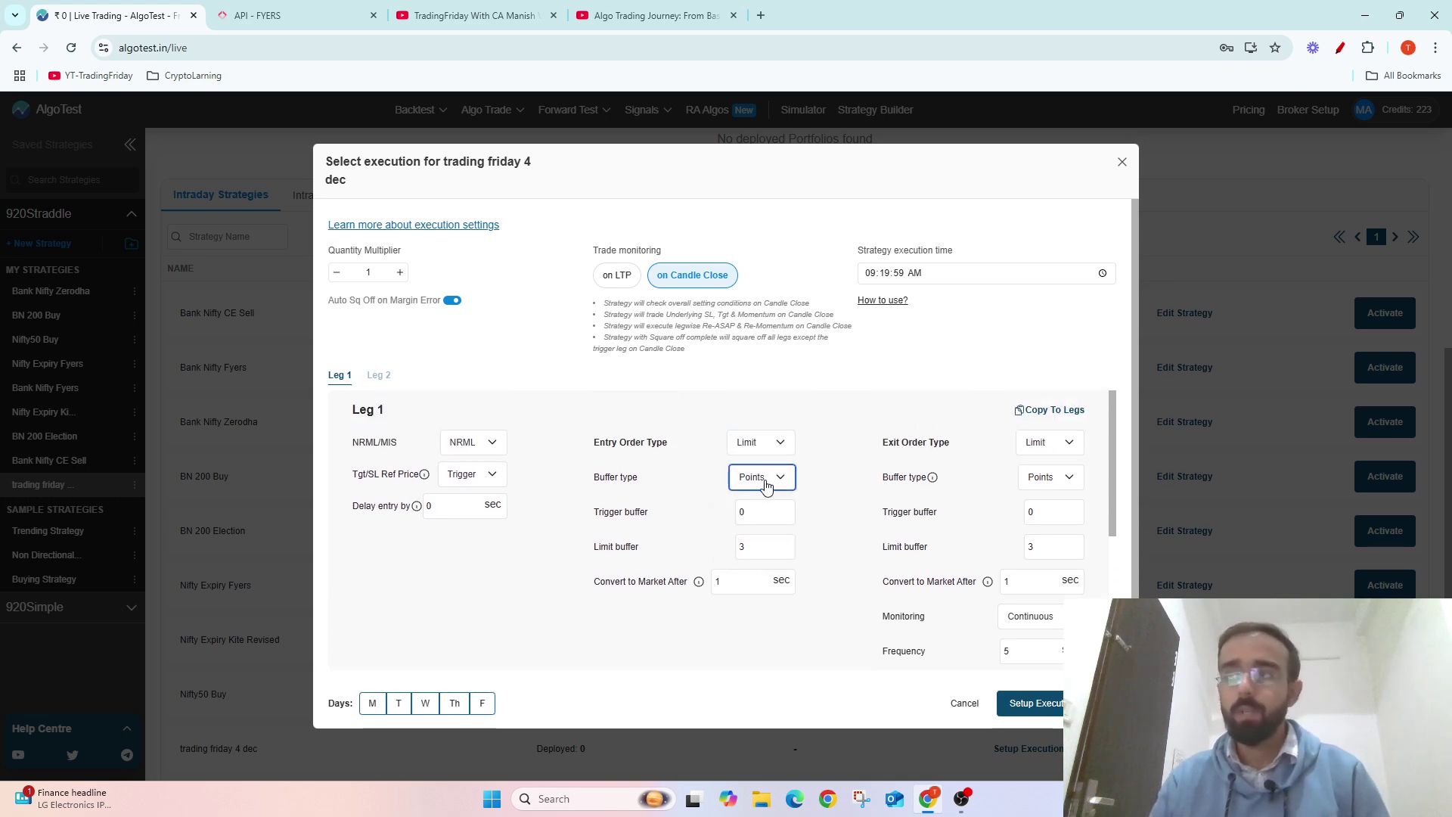
left_click(766, 488)
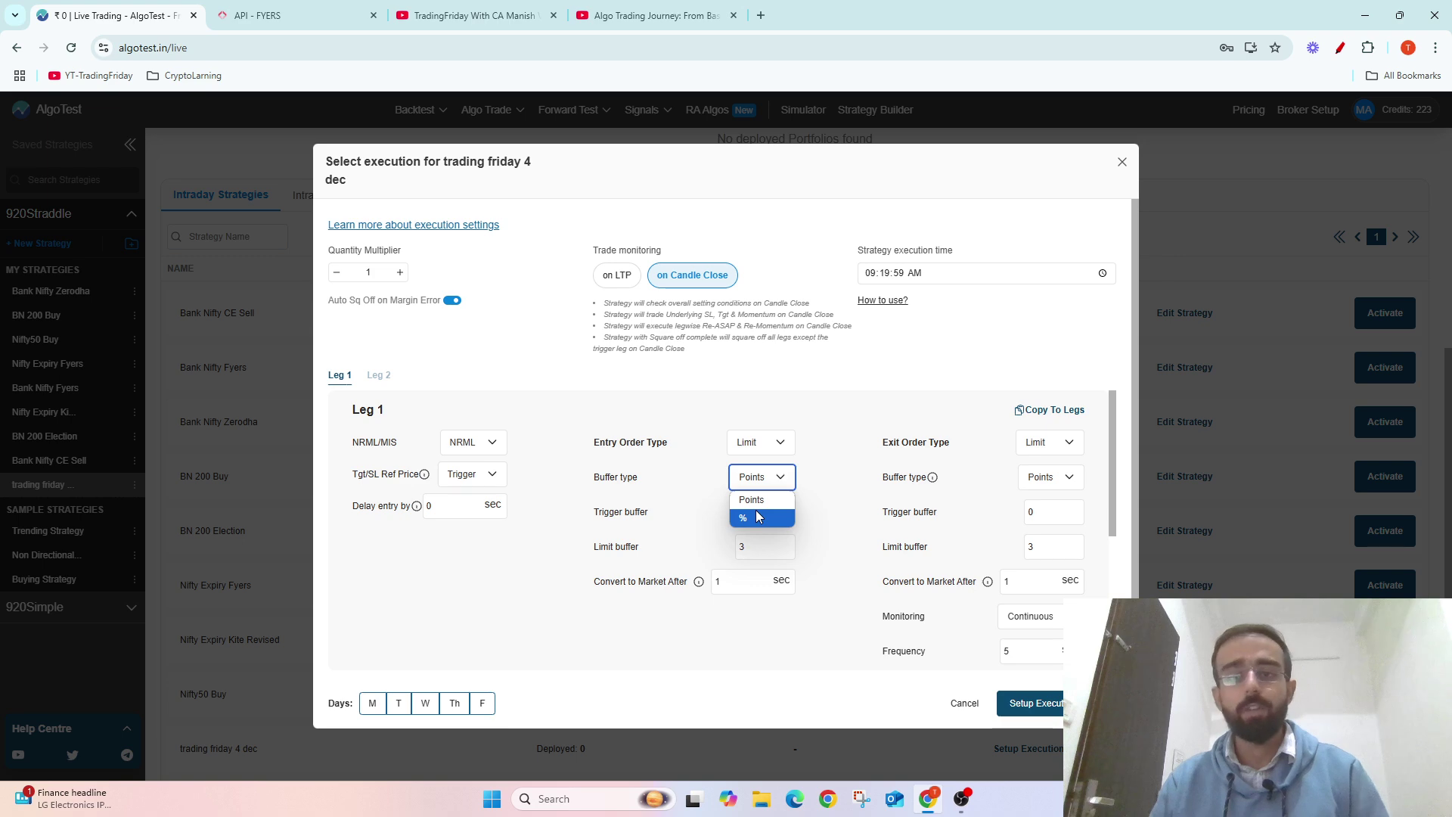
left_click(756, 517)
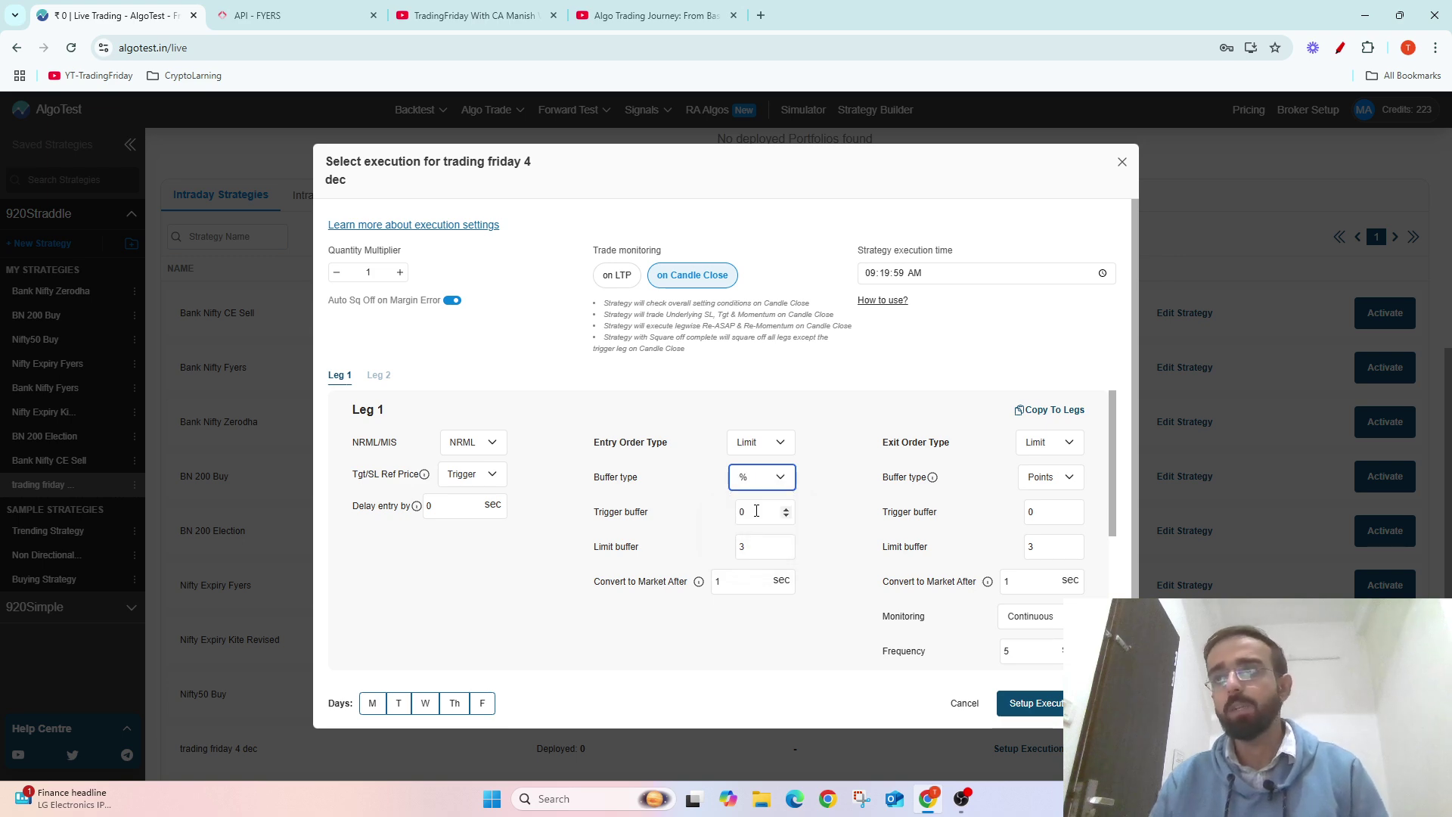
double_click(754, 548)
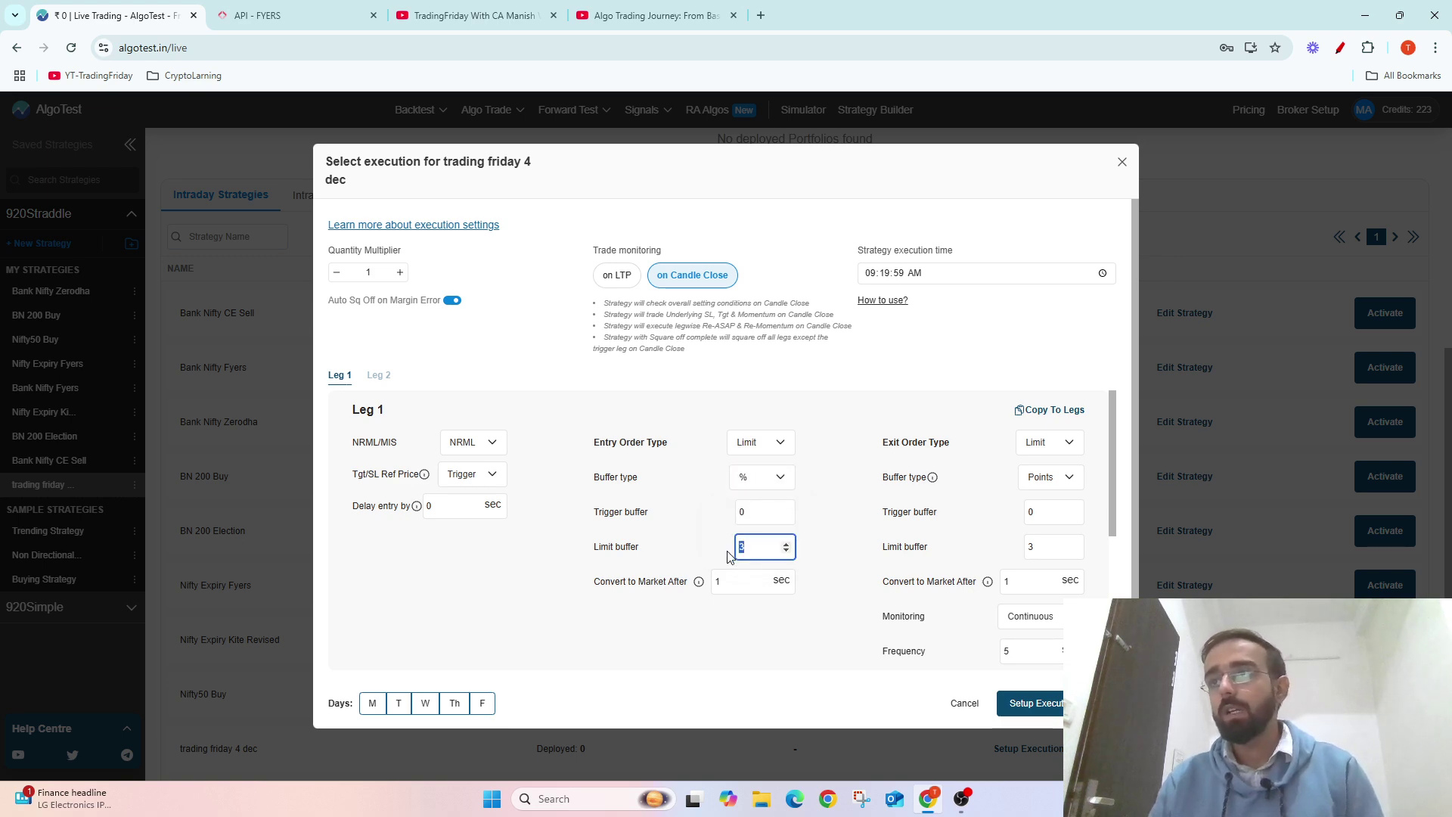
type("5")
left_click(692, 549)
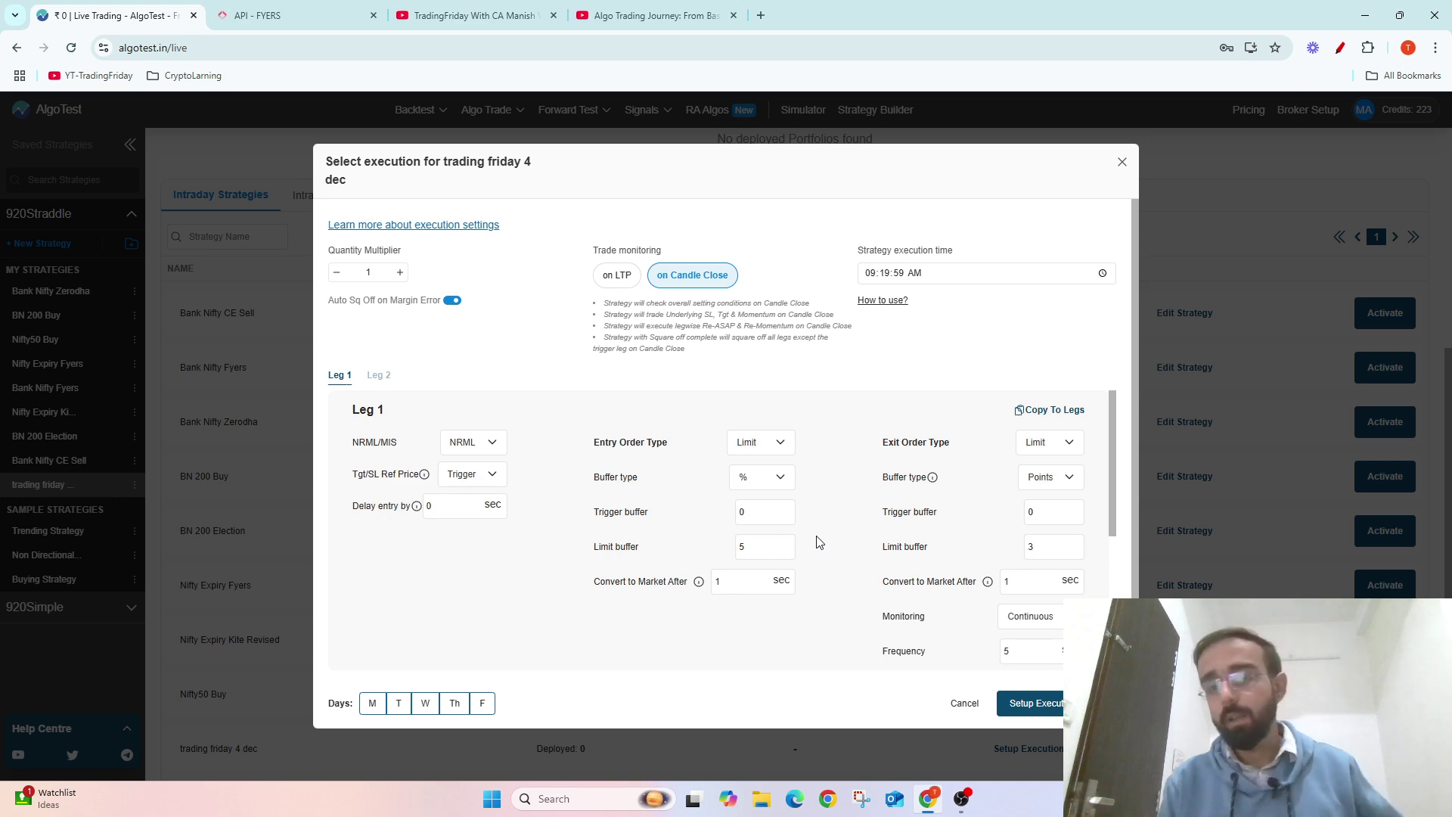
left_click(748, 581)
left_click(662, 621)
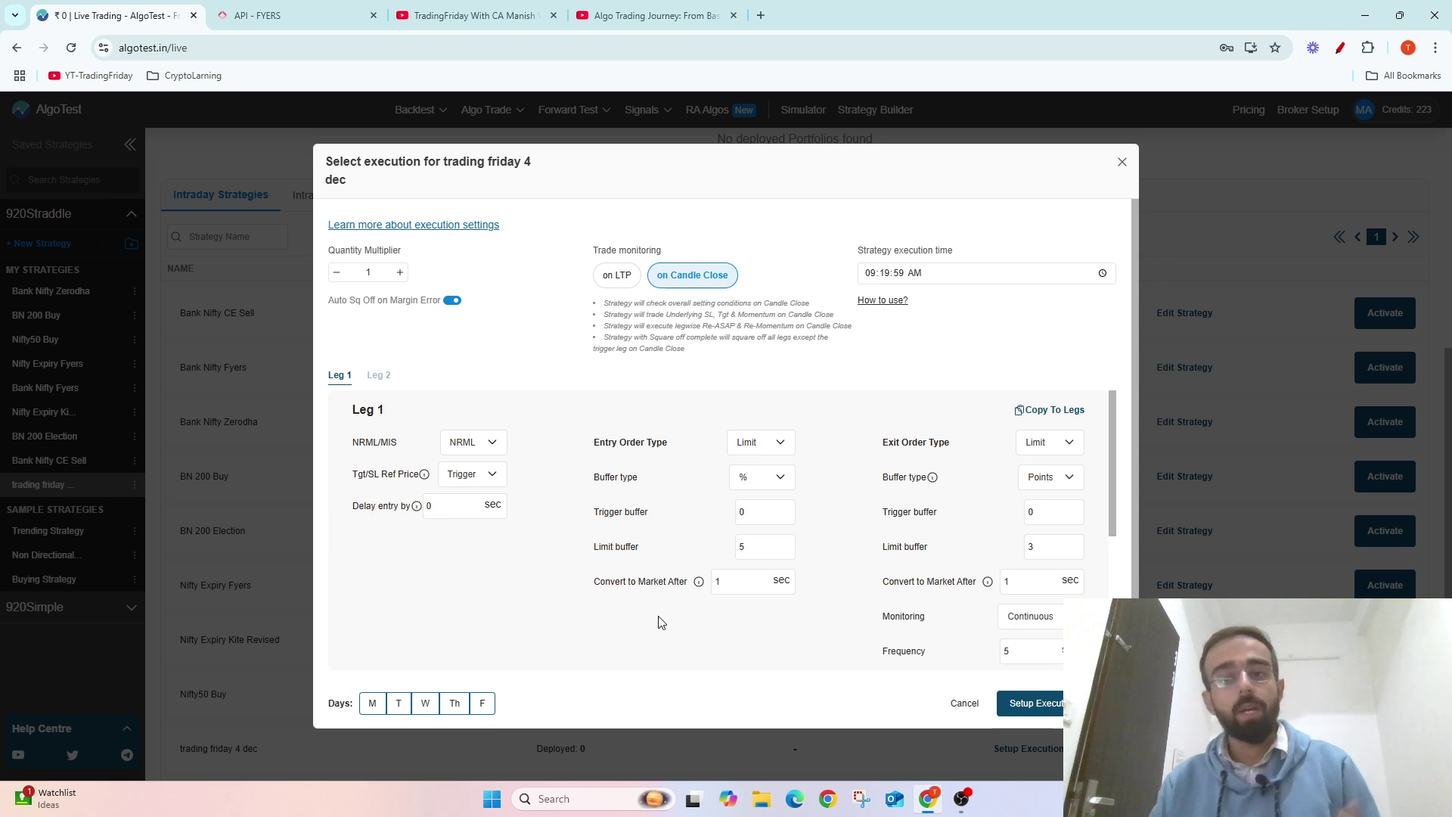
scroll(662, 621, "down", 1)
scroll(662, 622, "up", 1)
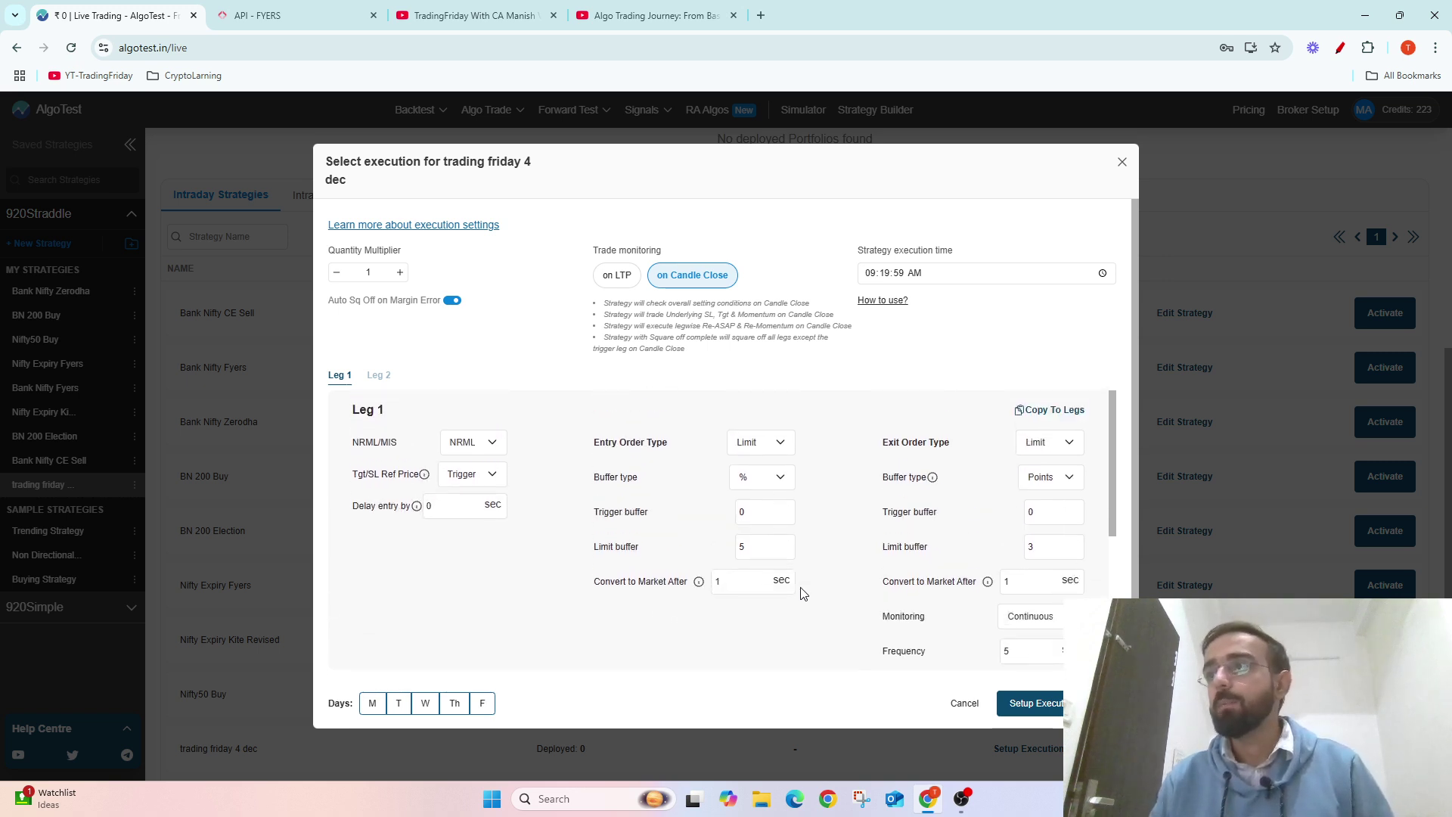
Keep the Leg 1 exit order type as Limit and set its buffer type to % with a limit buffer of 5
left_click(1053, 453)
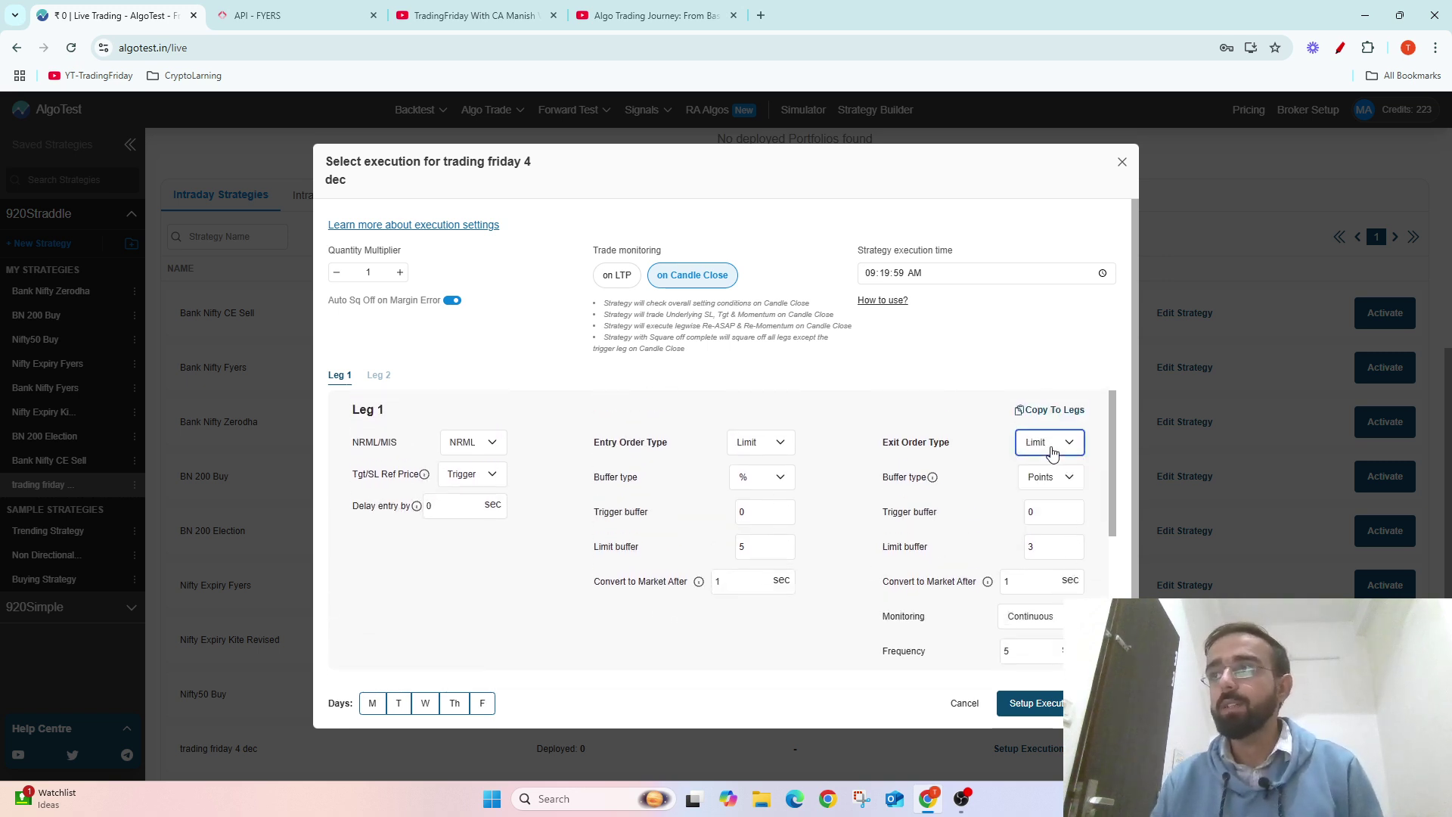
left_click(1047, 484)
left_click(1040, 518)
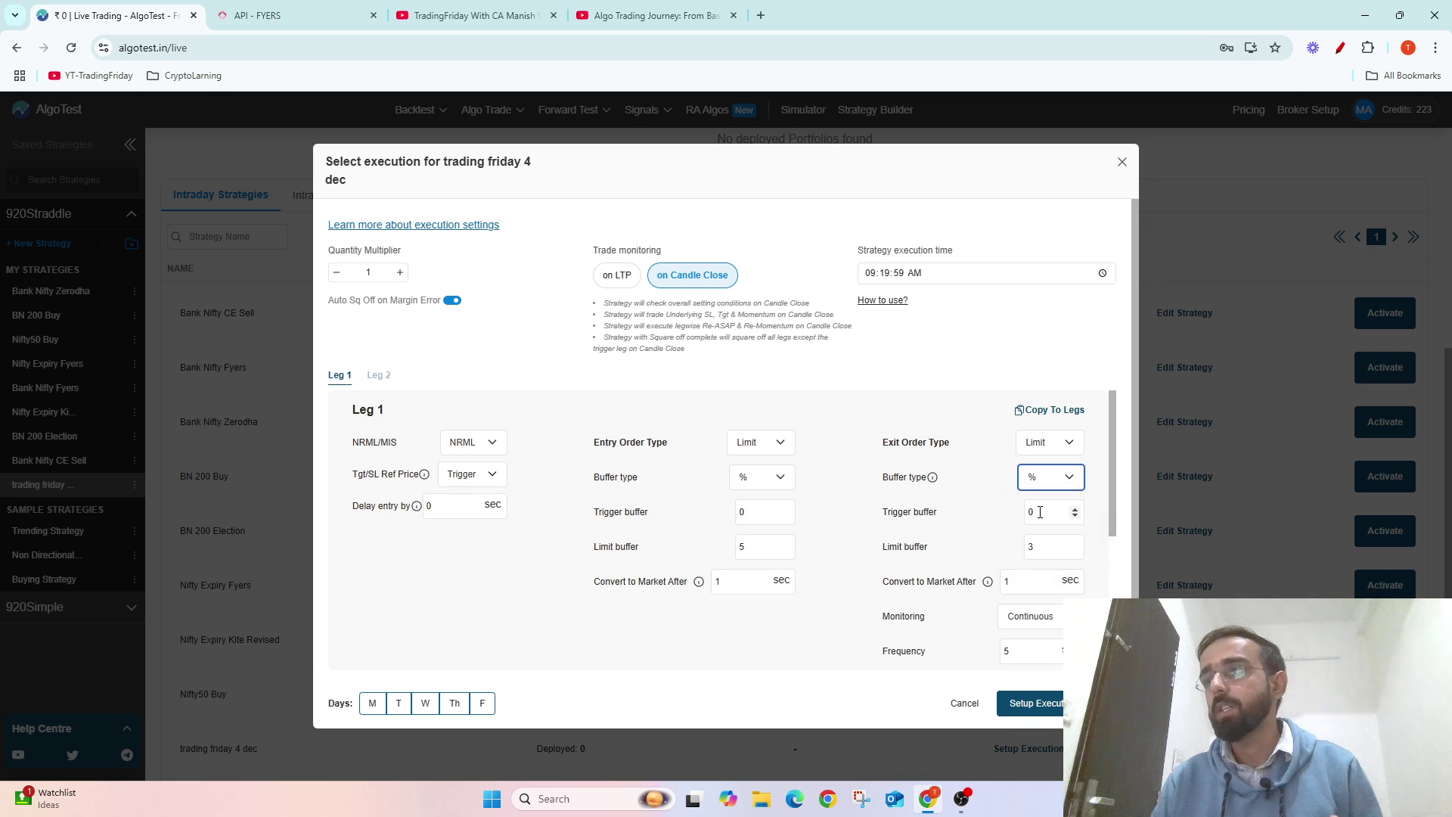
double_click(1033, 547)
type("5")
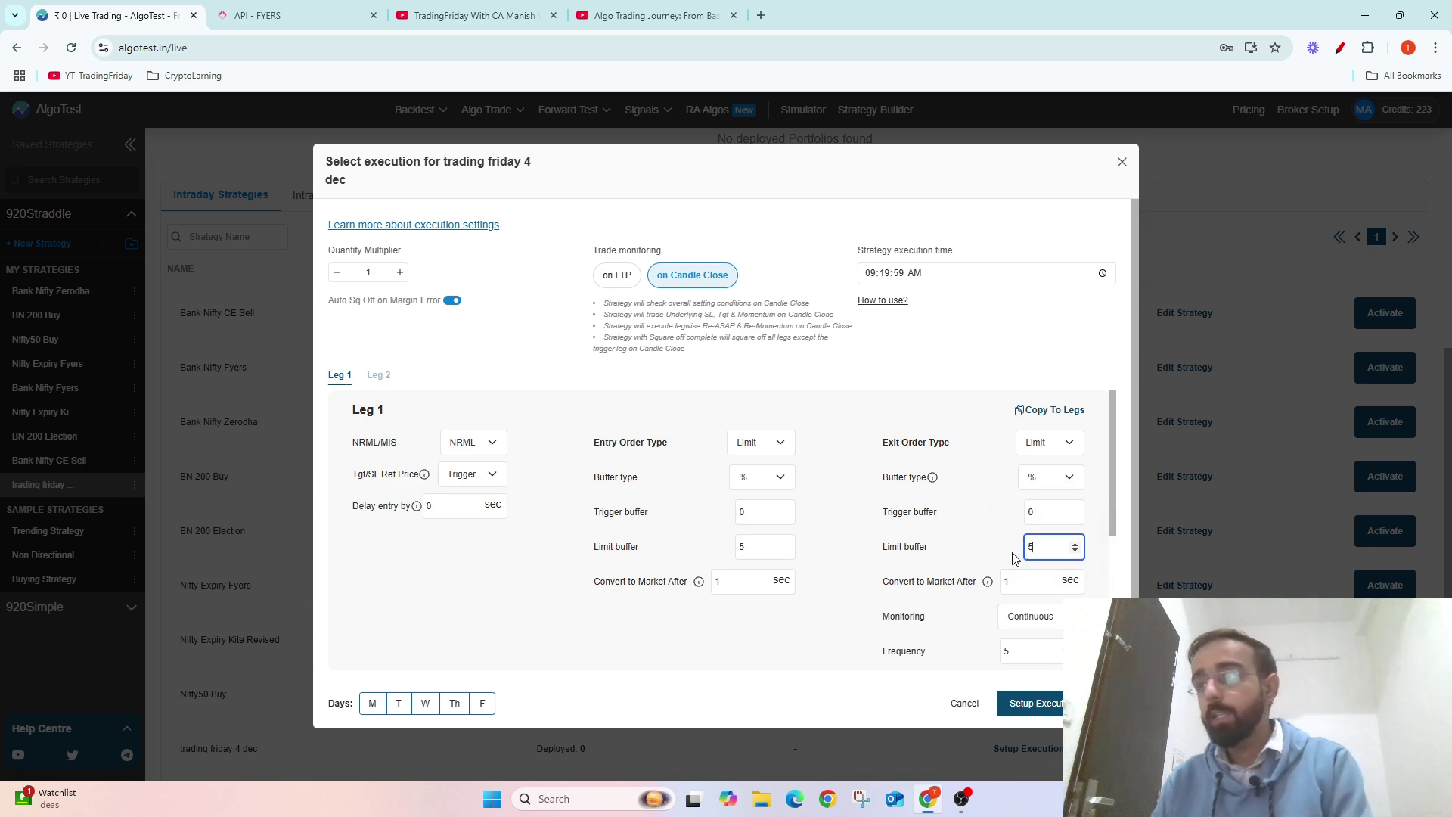
left_click(819, 609)
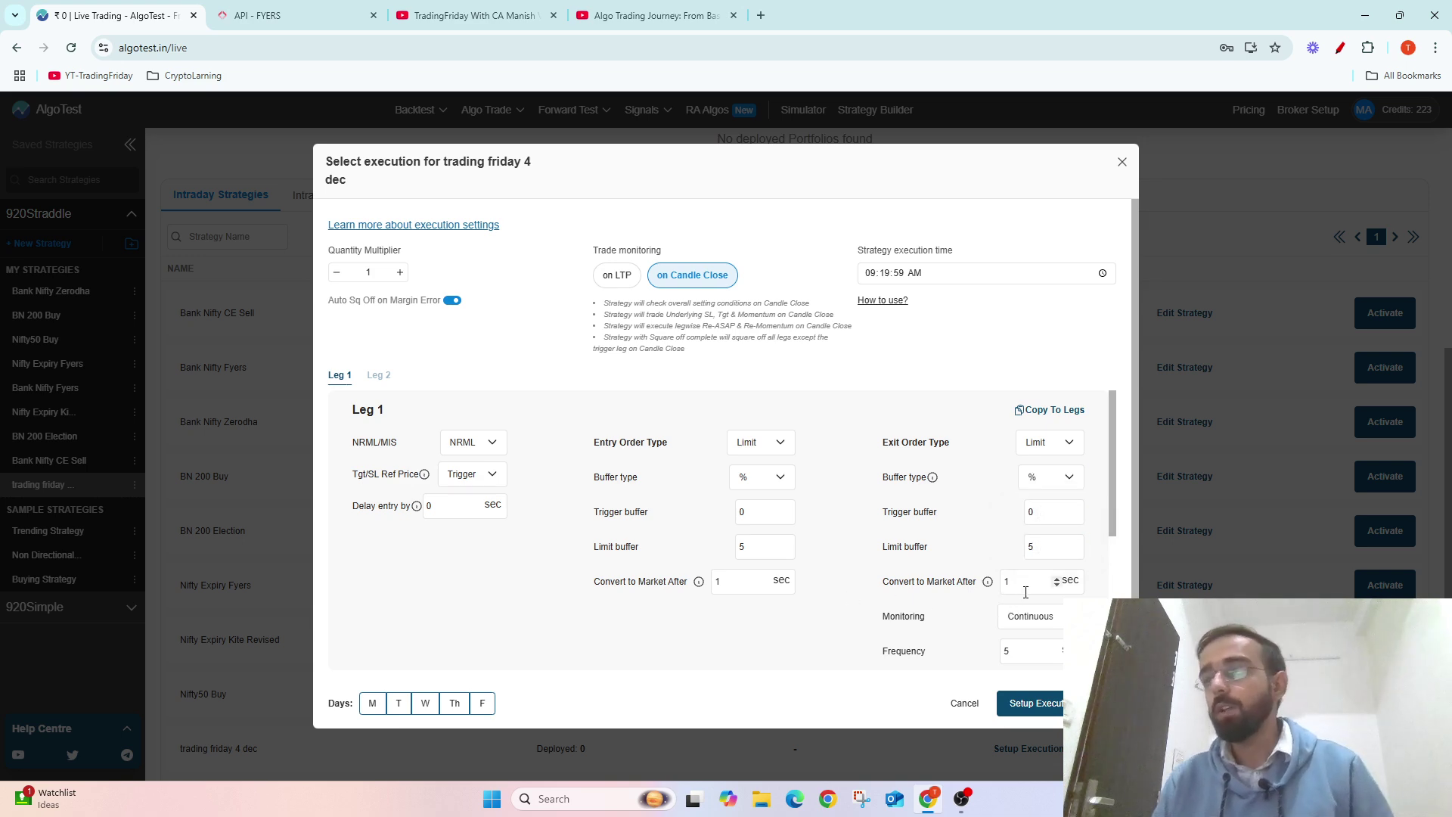
Apply the Leg 1 execution settings to all legs and review the Leg 2 settings
scroll(1010, 611, "down", 2)
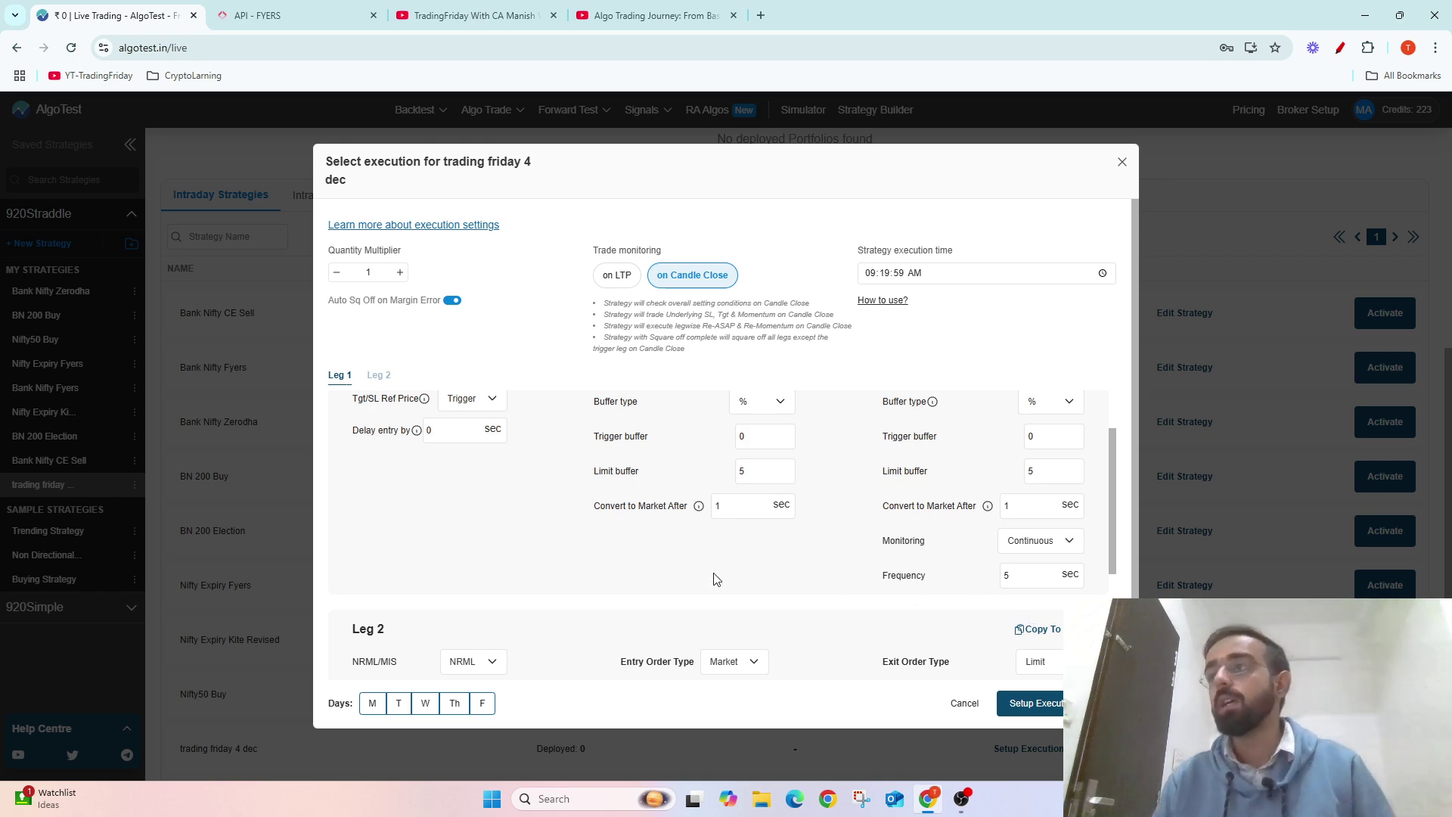
scroll(716, 580, "up", 1)
left_click(1037, 411)
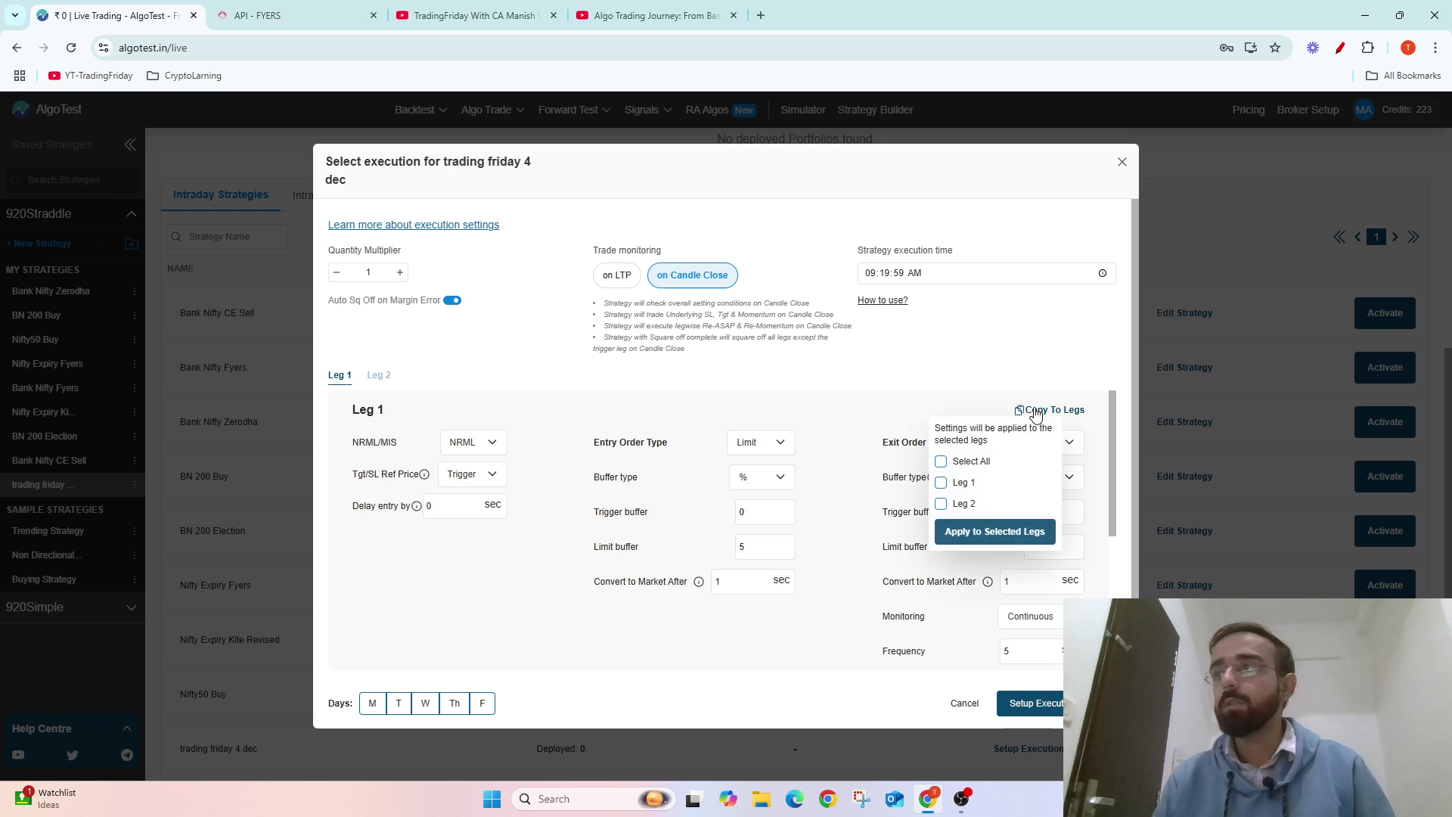
left_click(941, 462)
left_click(975, 531)
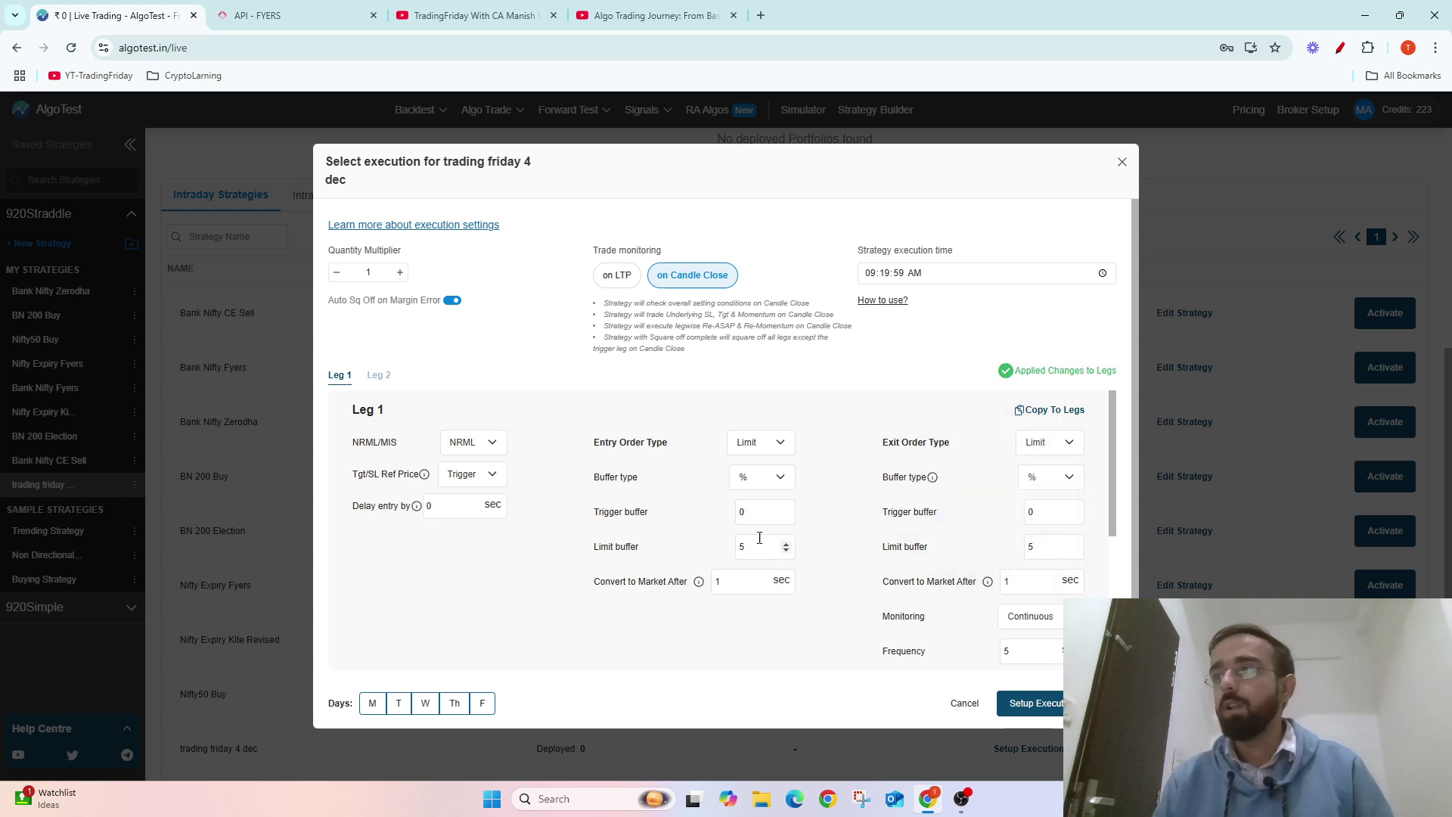
scroll(760, 538, "down", 3)
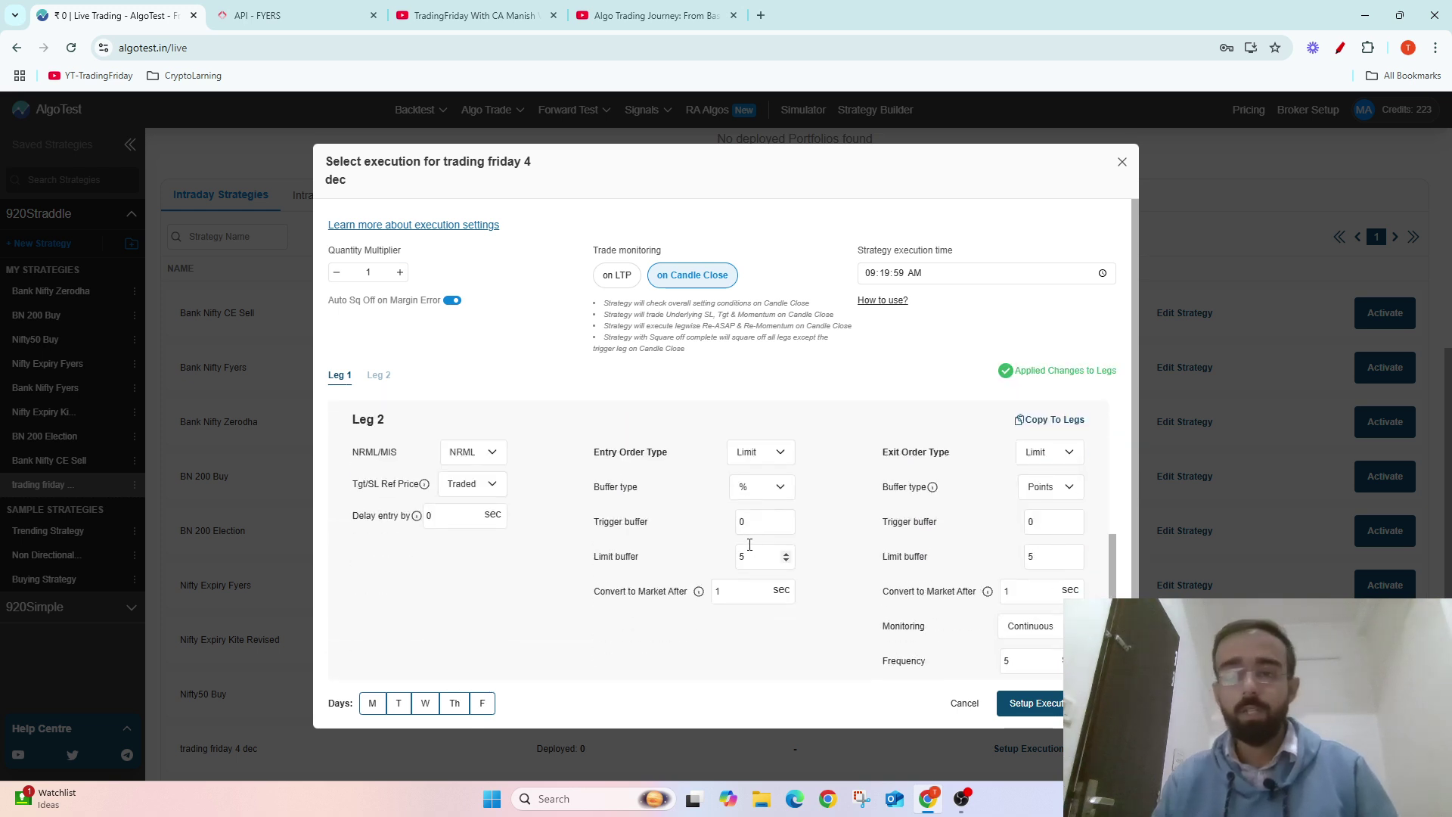
scroll(749, 545, "up", 3)
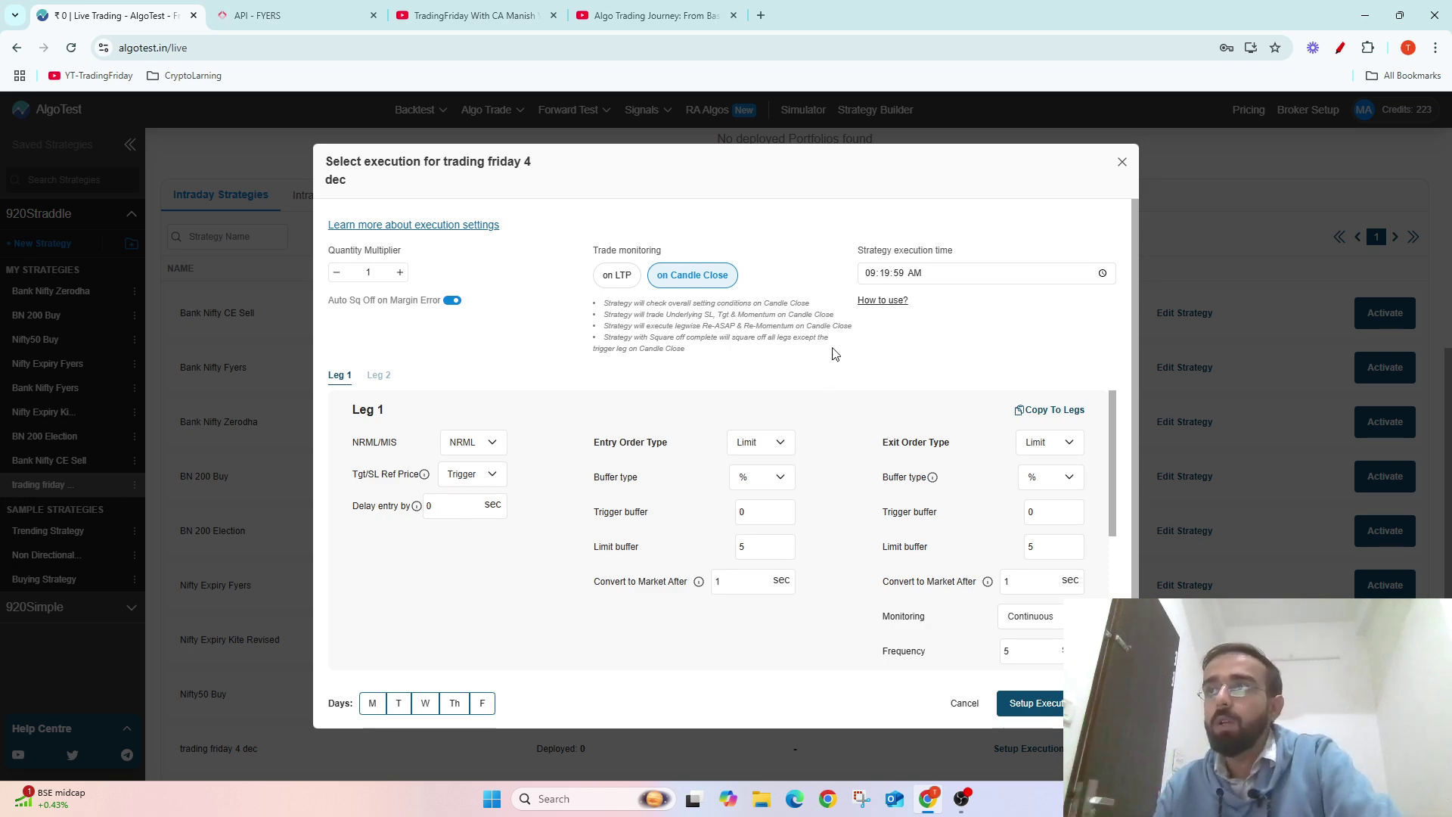
Set the strategy execution time to 09:19:56 AM and delay the Leg 1 entry by 3 seconds
left_click(900, 273)
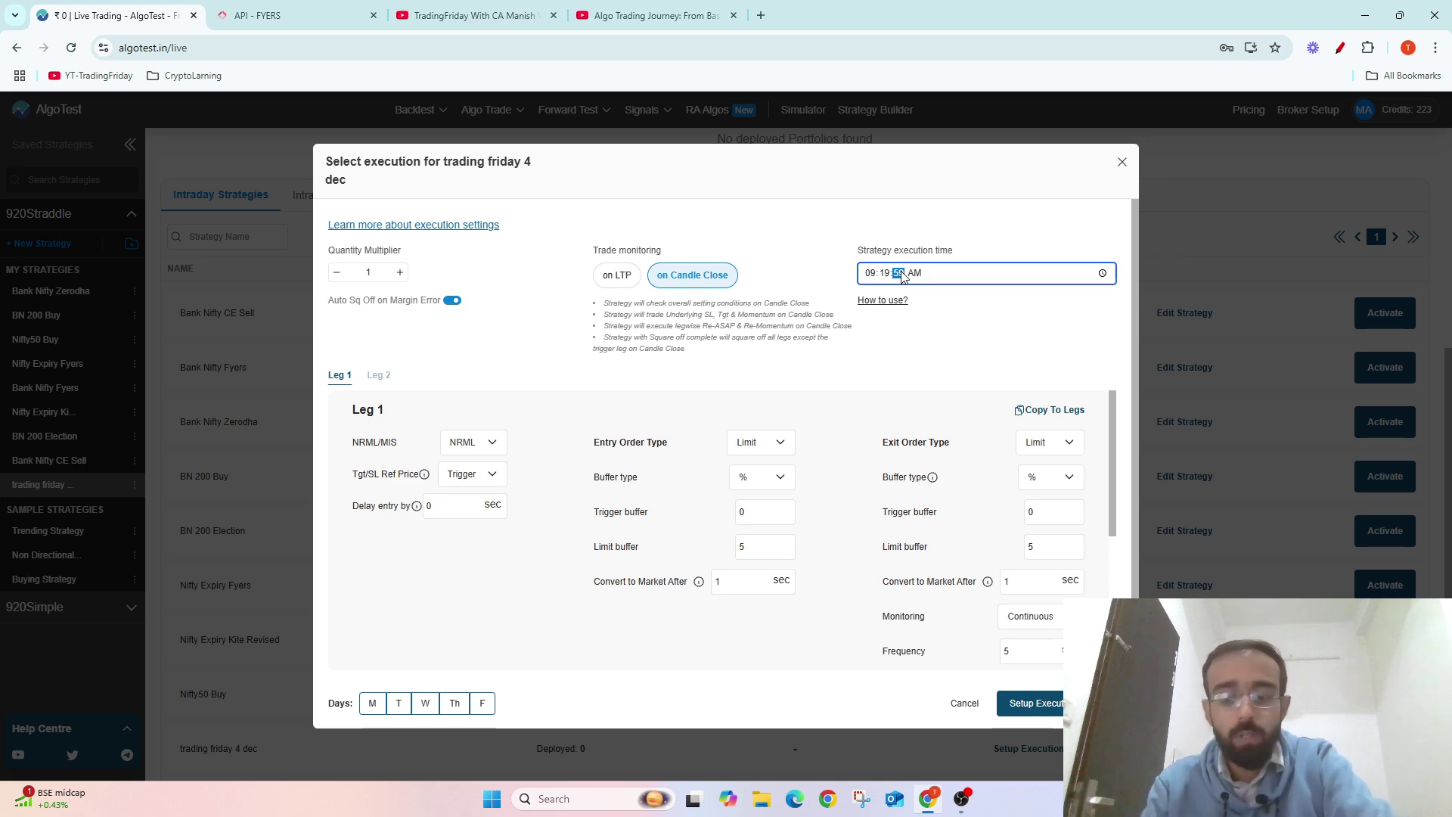
type("50")
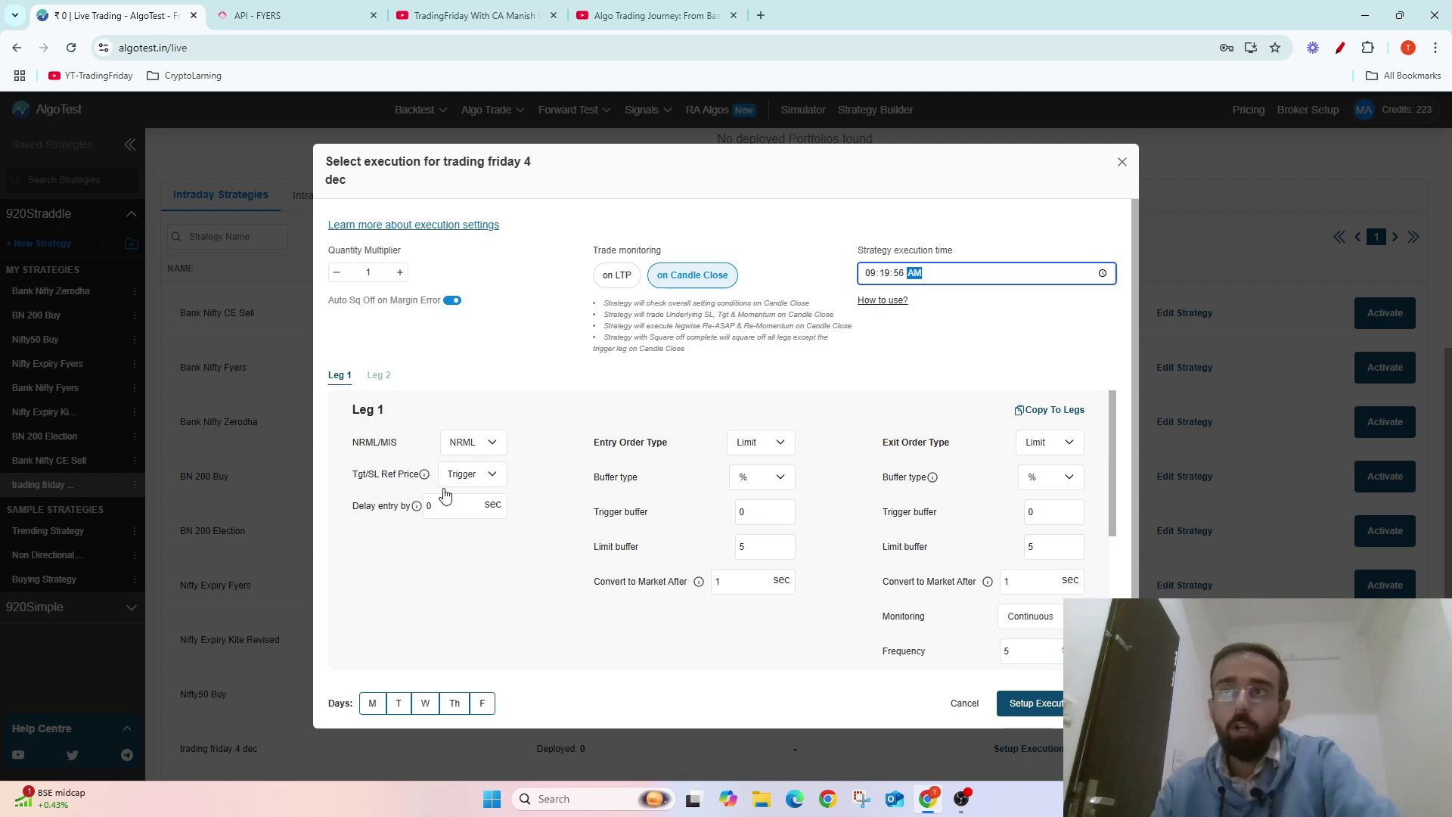
left_click(450, 514)
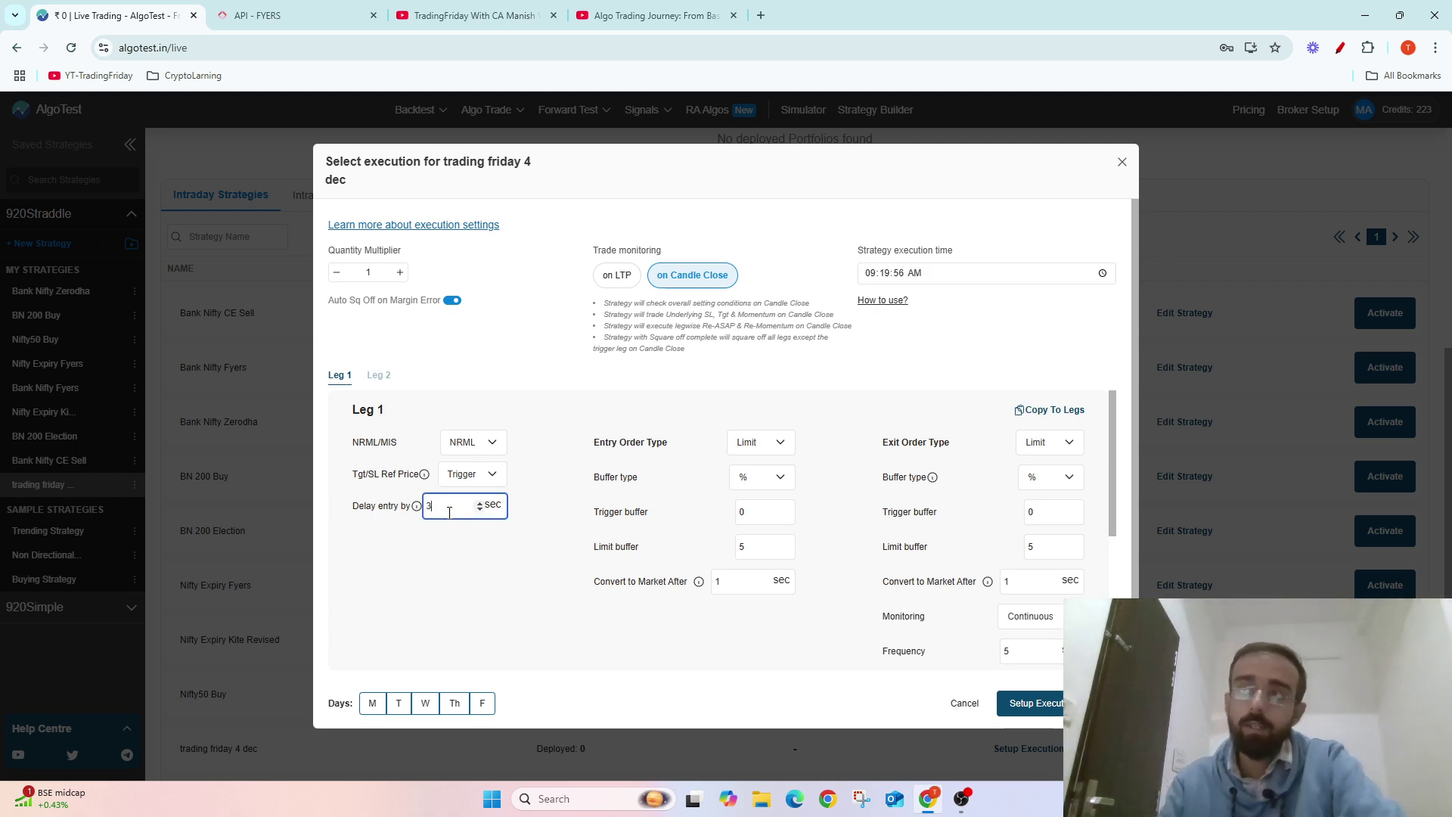
left_click(466, 577)
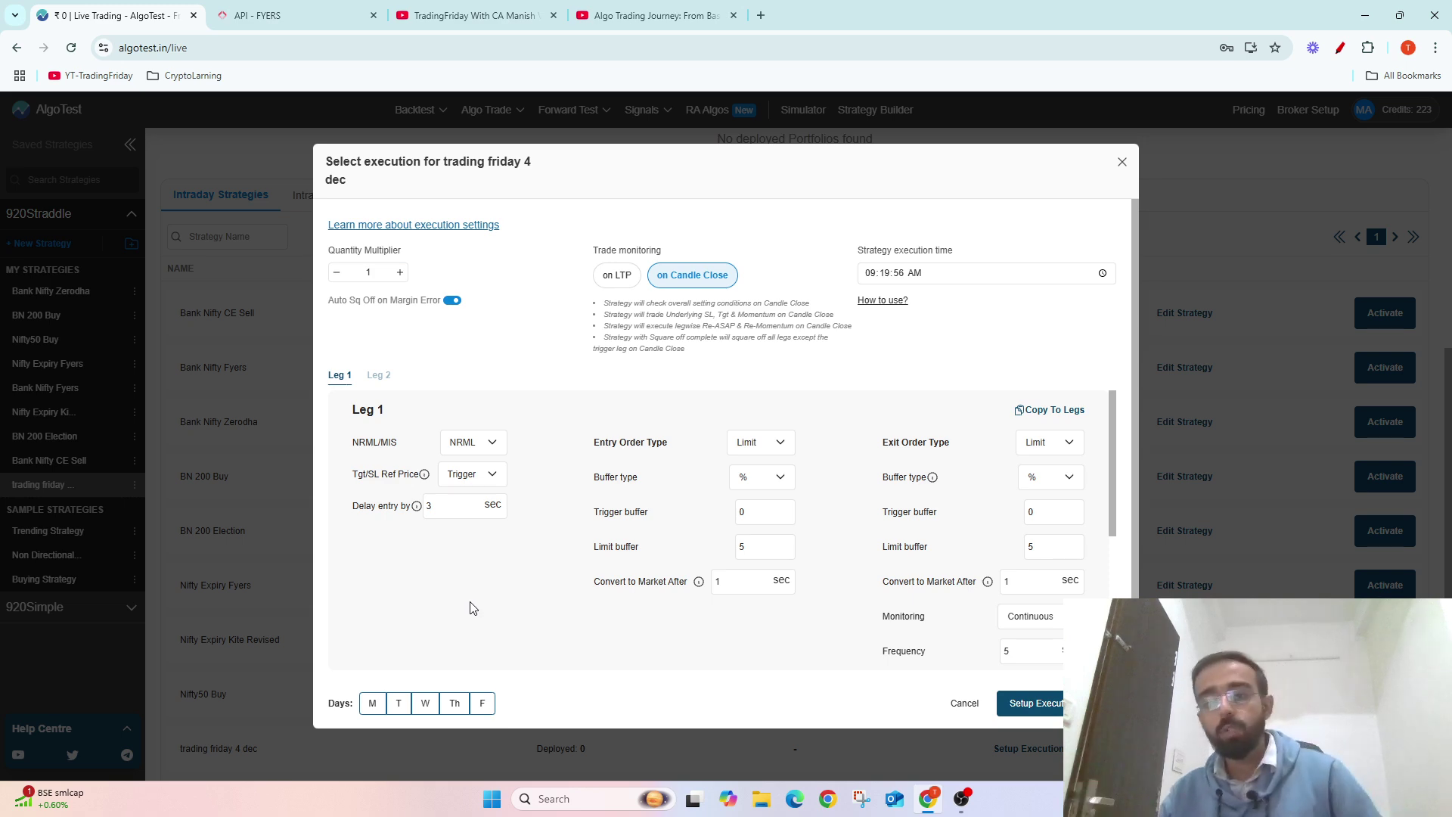
scroll(471, 607, "down", 5)
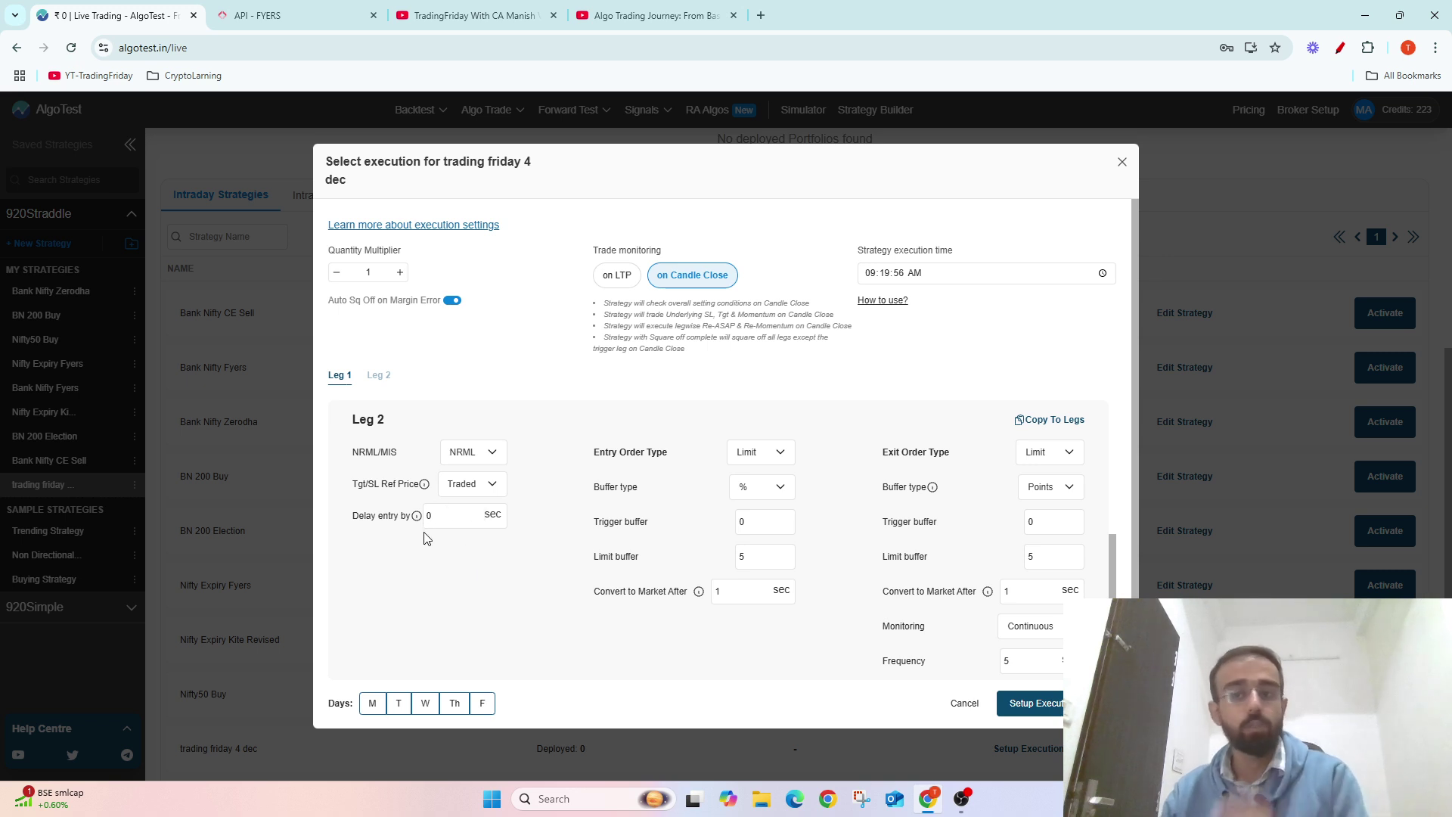
scroll(424, 538, "up", 5)
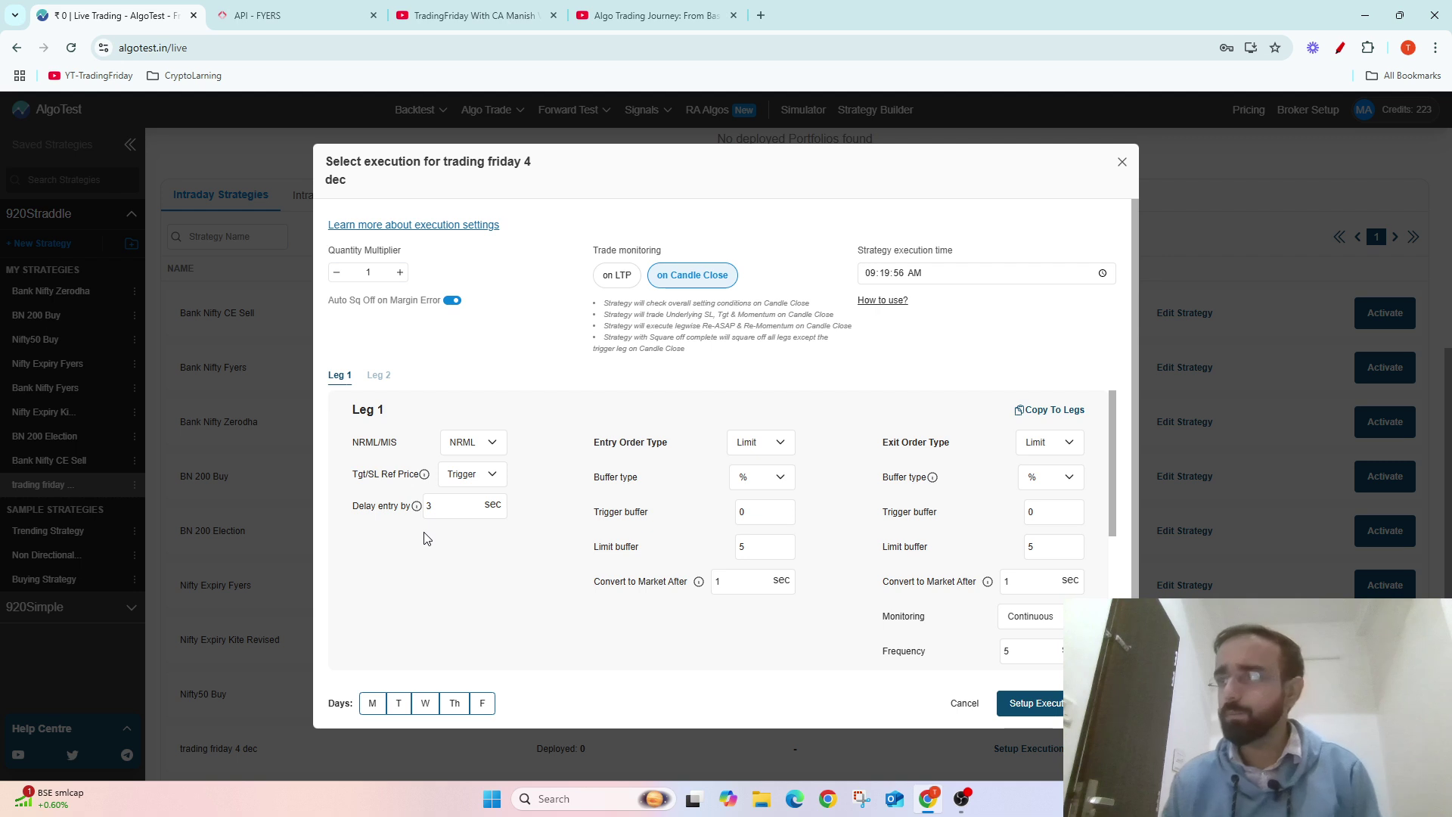
Set the strategy execution time back to 09:19:59 AM
left_click(463, 516)
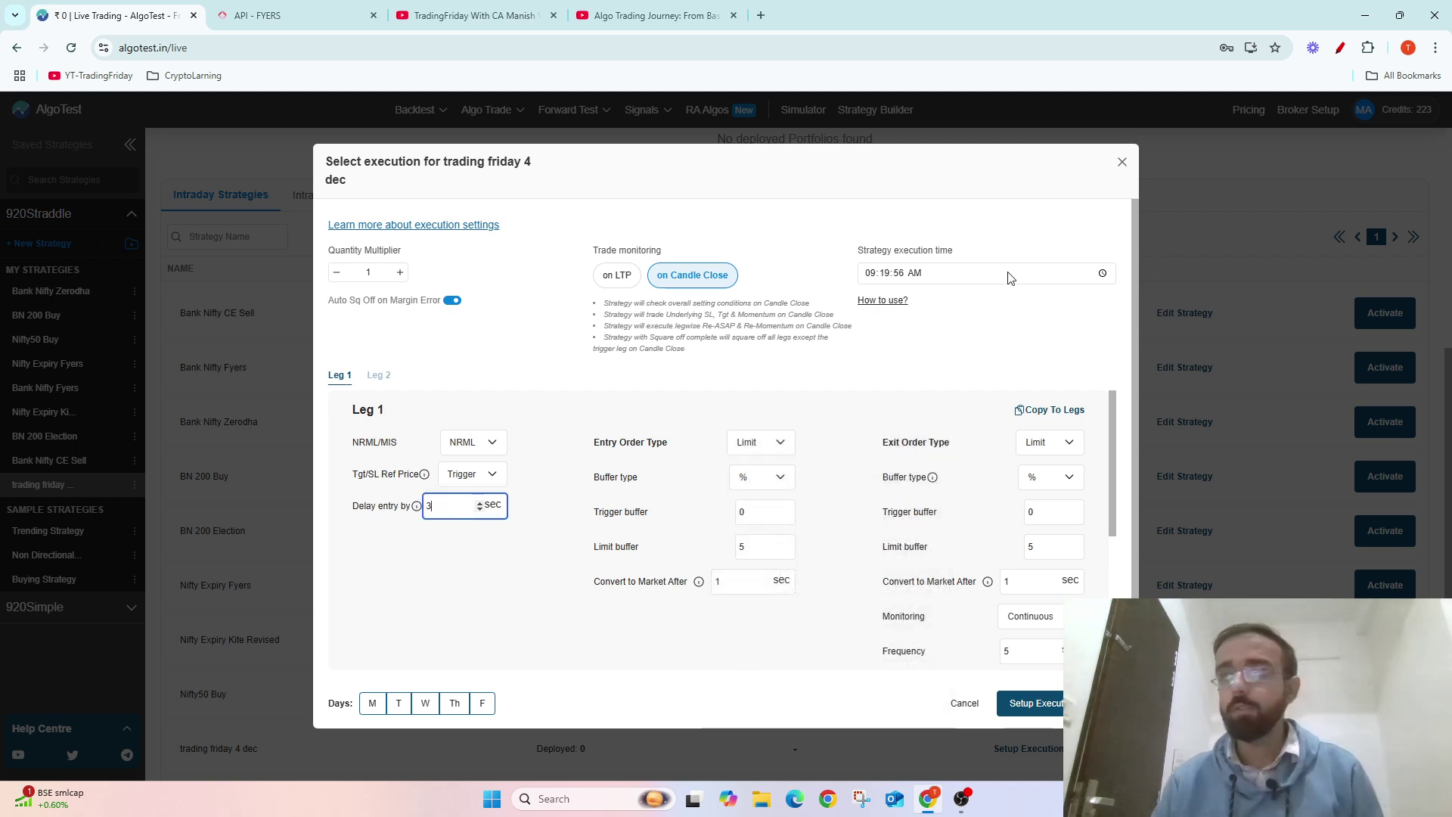
left_click(900, 274)
type("59")
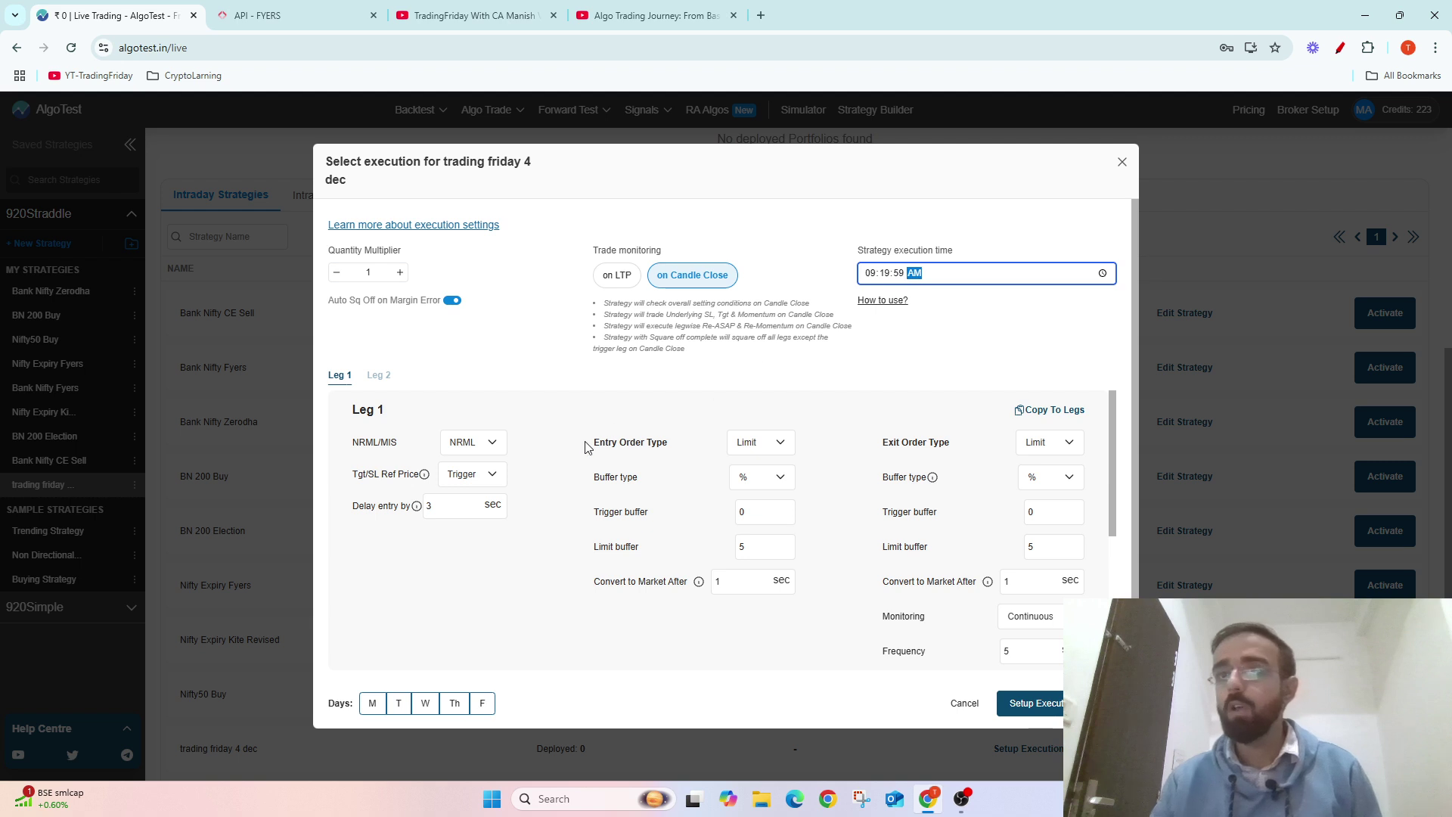
Set the Leg 1 entry delay to 0 seconds and save the execution setup for "trading friday 4 dec"
left_click(452, 506)
key("BackSpace")
type("1")
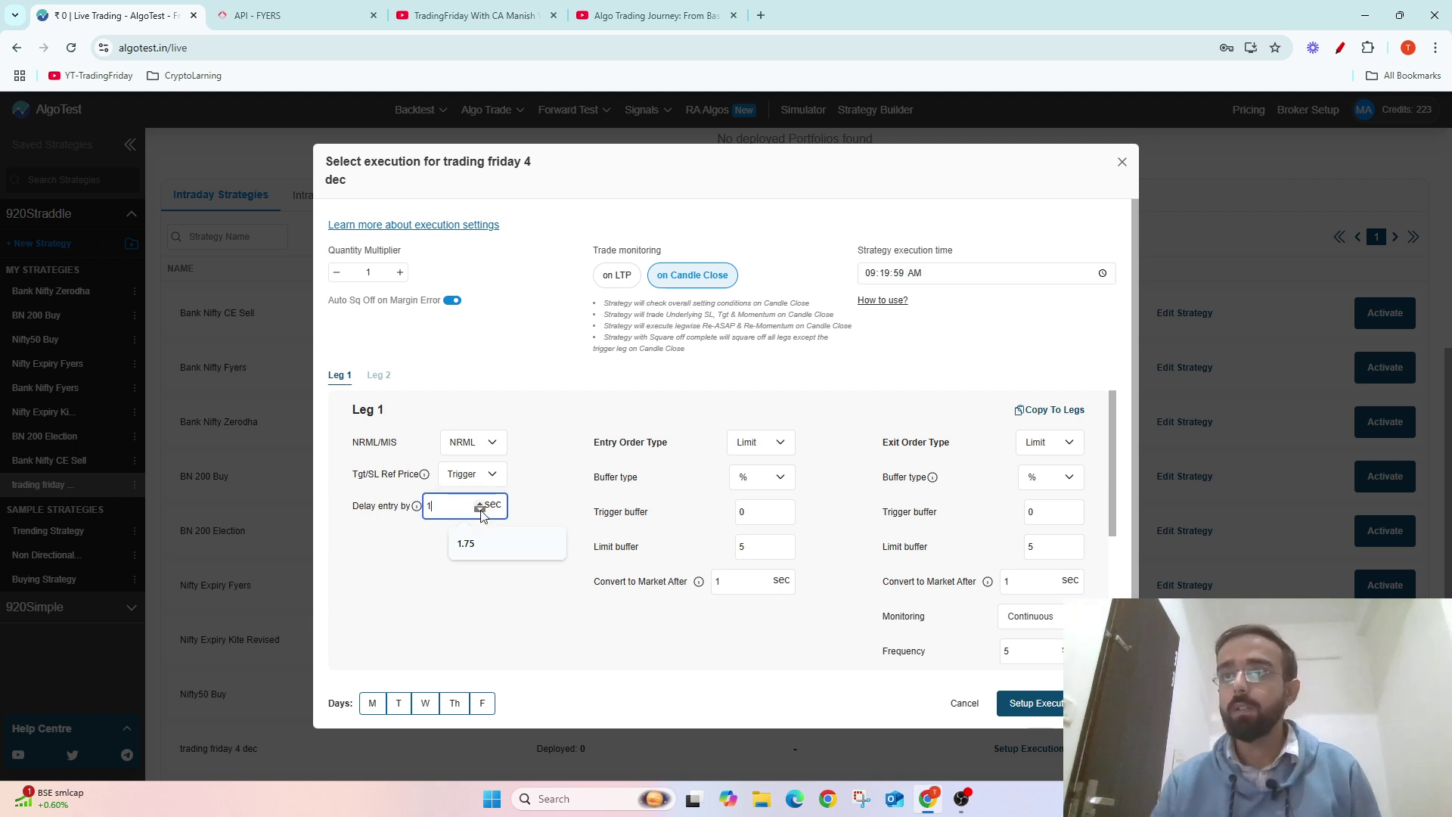
left_click(422, 550)
left_click_drag(445, 508, 421, 512)
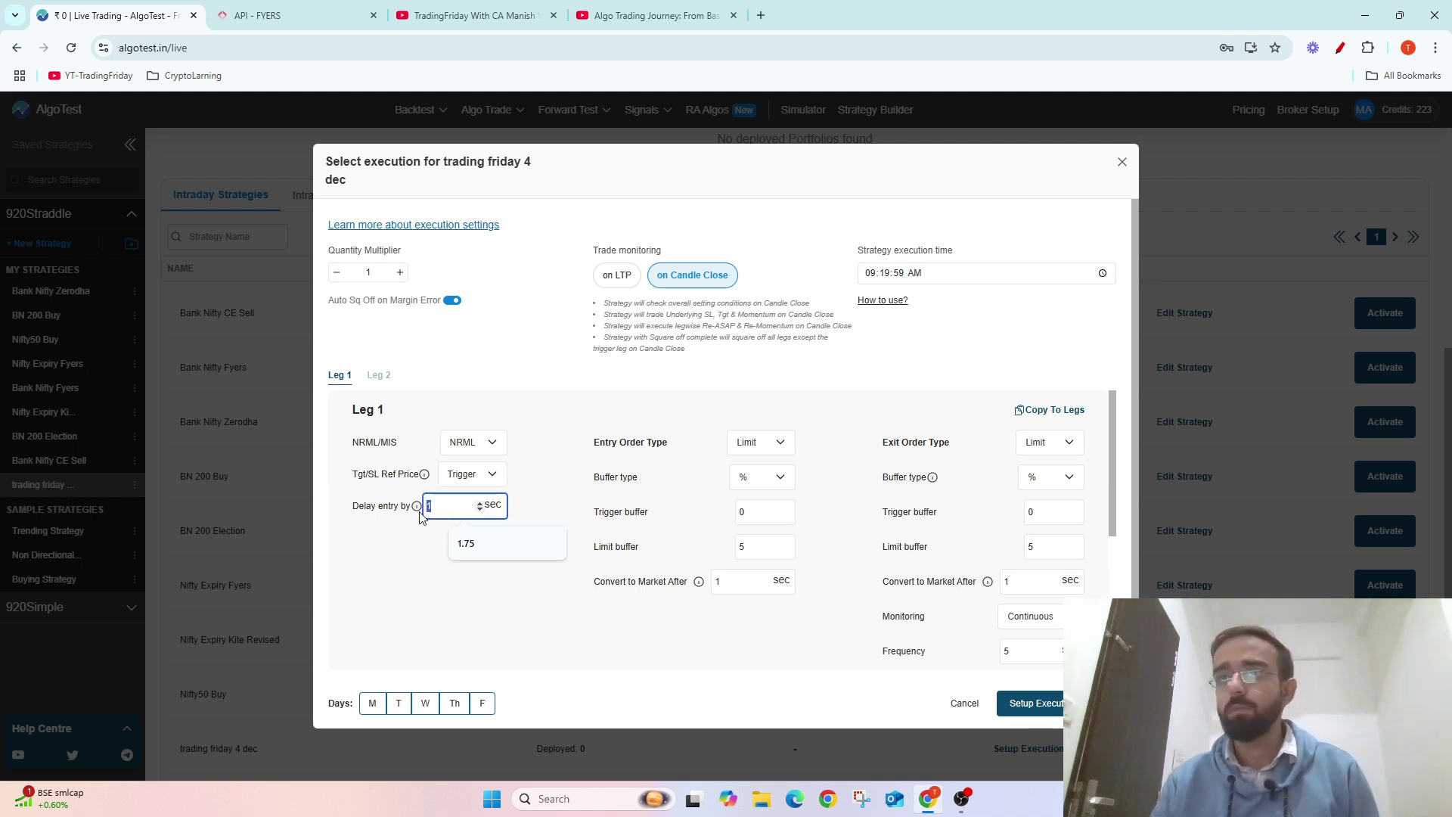
type("0")
left_click(509, 627)
scroll(509, 627, "down", 5)
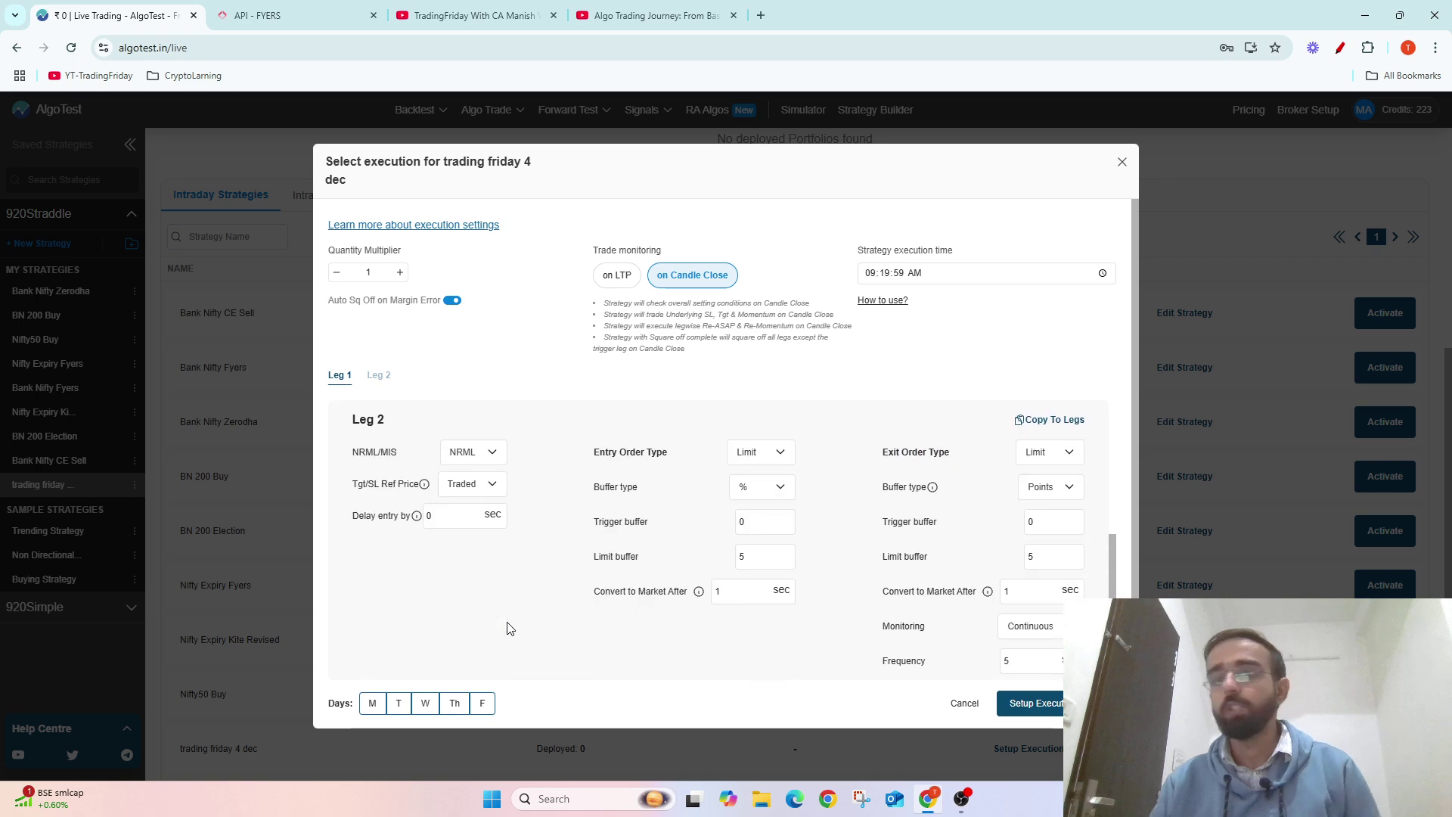
scroll(509, 627, "down", 1)
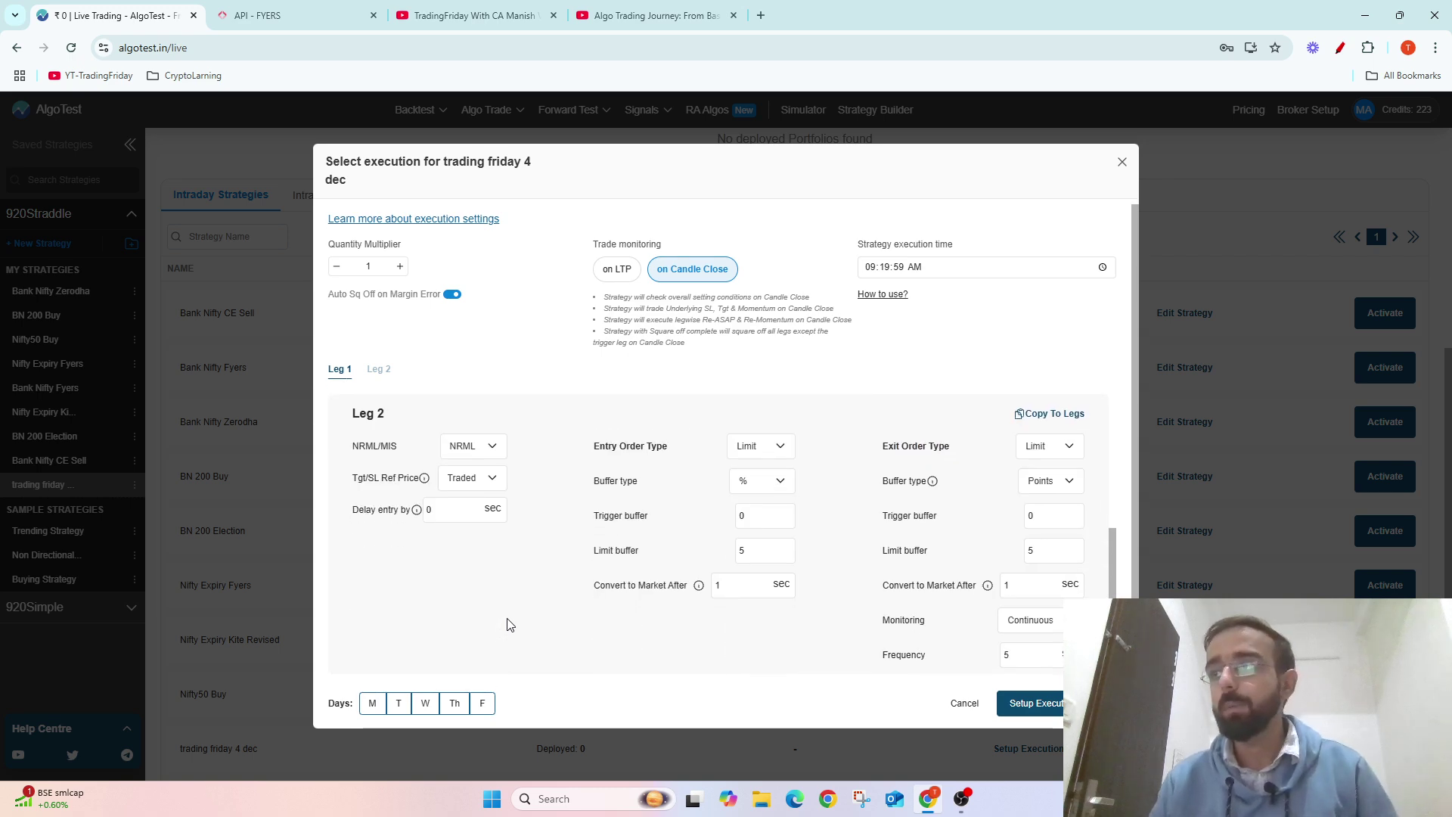
left_click(1045, 716)
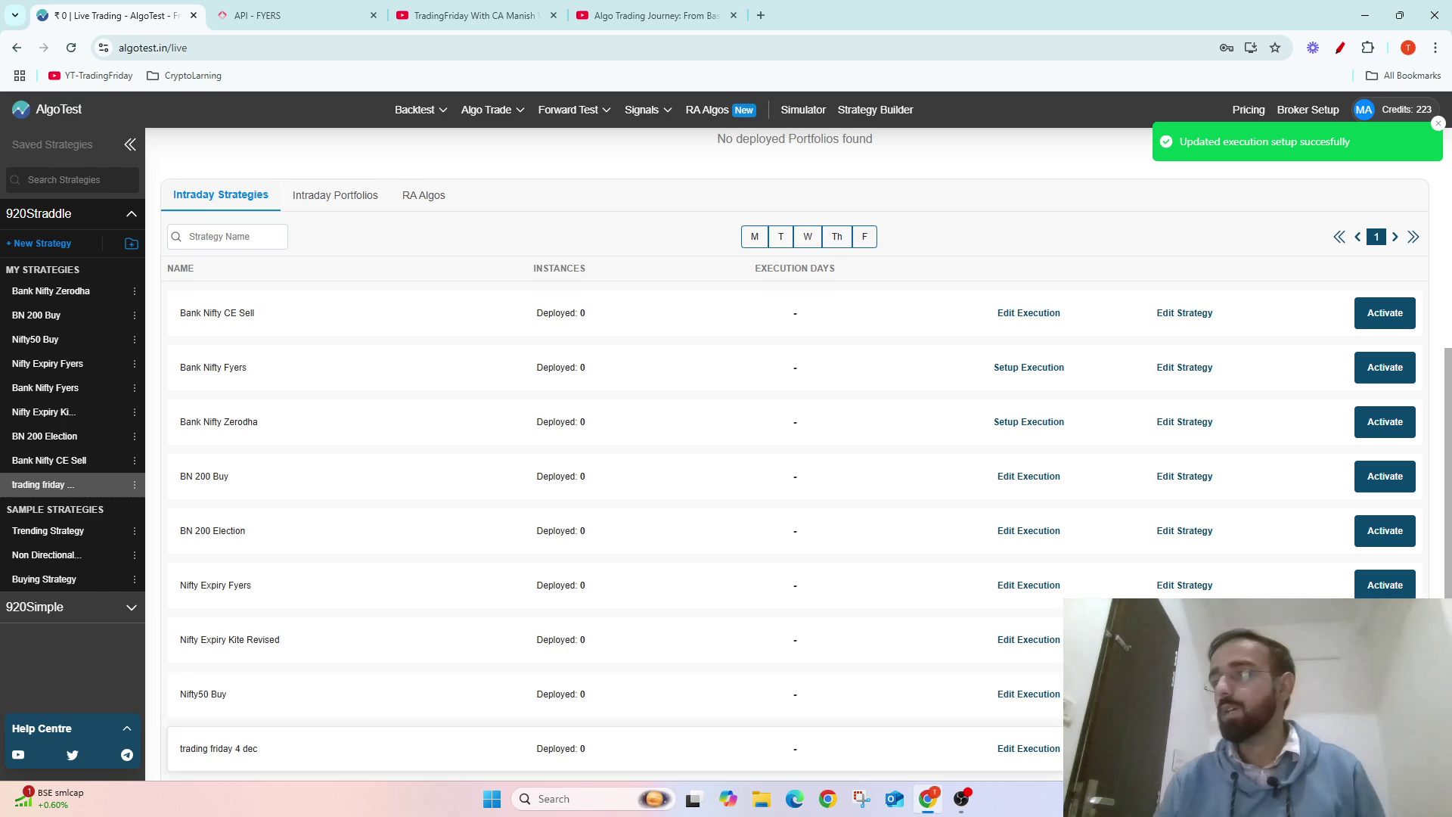
Open the "trading friday 4 dec" strategy for editing, review its entry and leg settings, and close it
left_click(1185, 749)
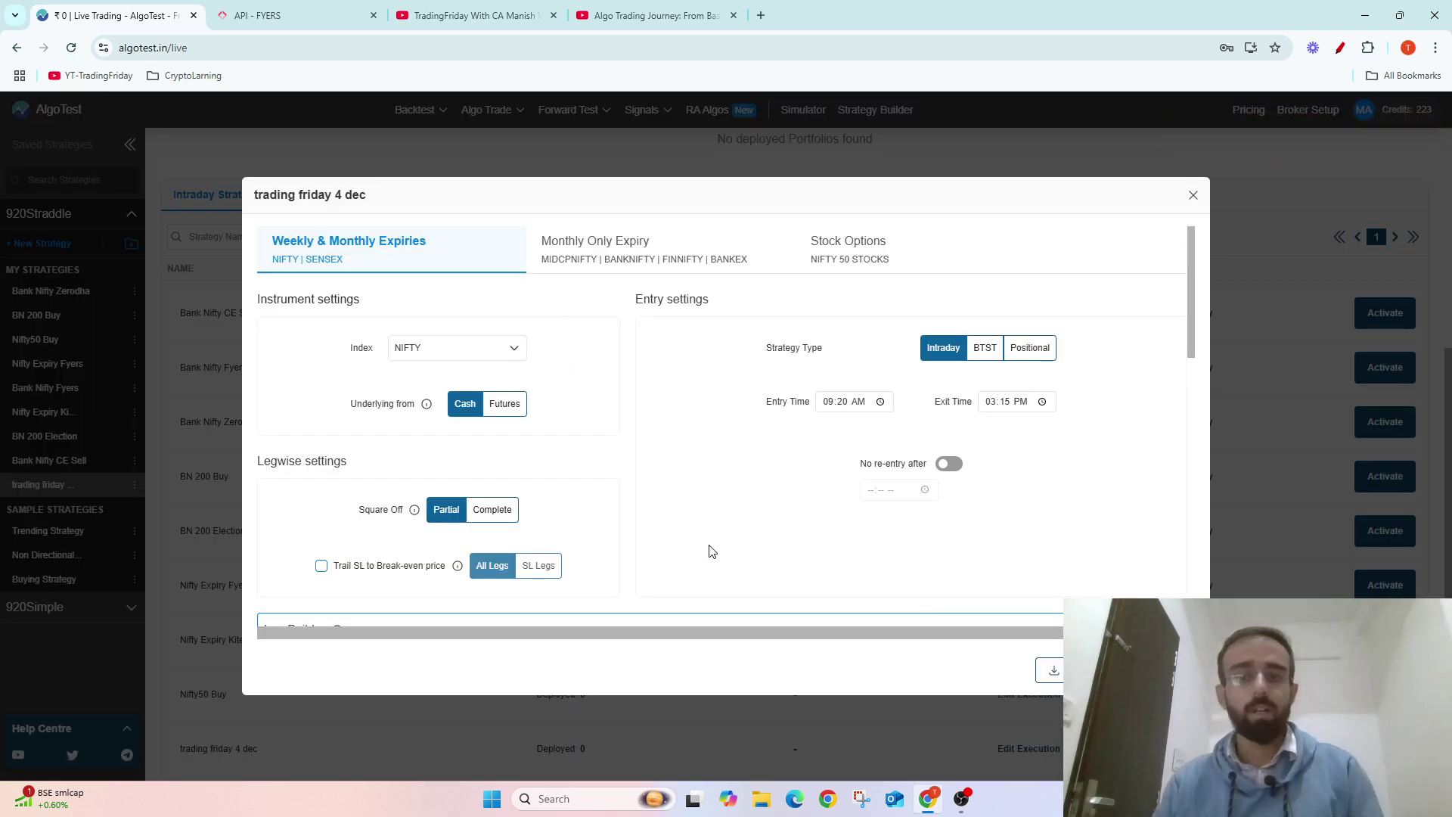
scroll(711, 551, "down", 3)
scroll(710, 551, "down", 3)
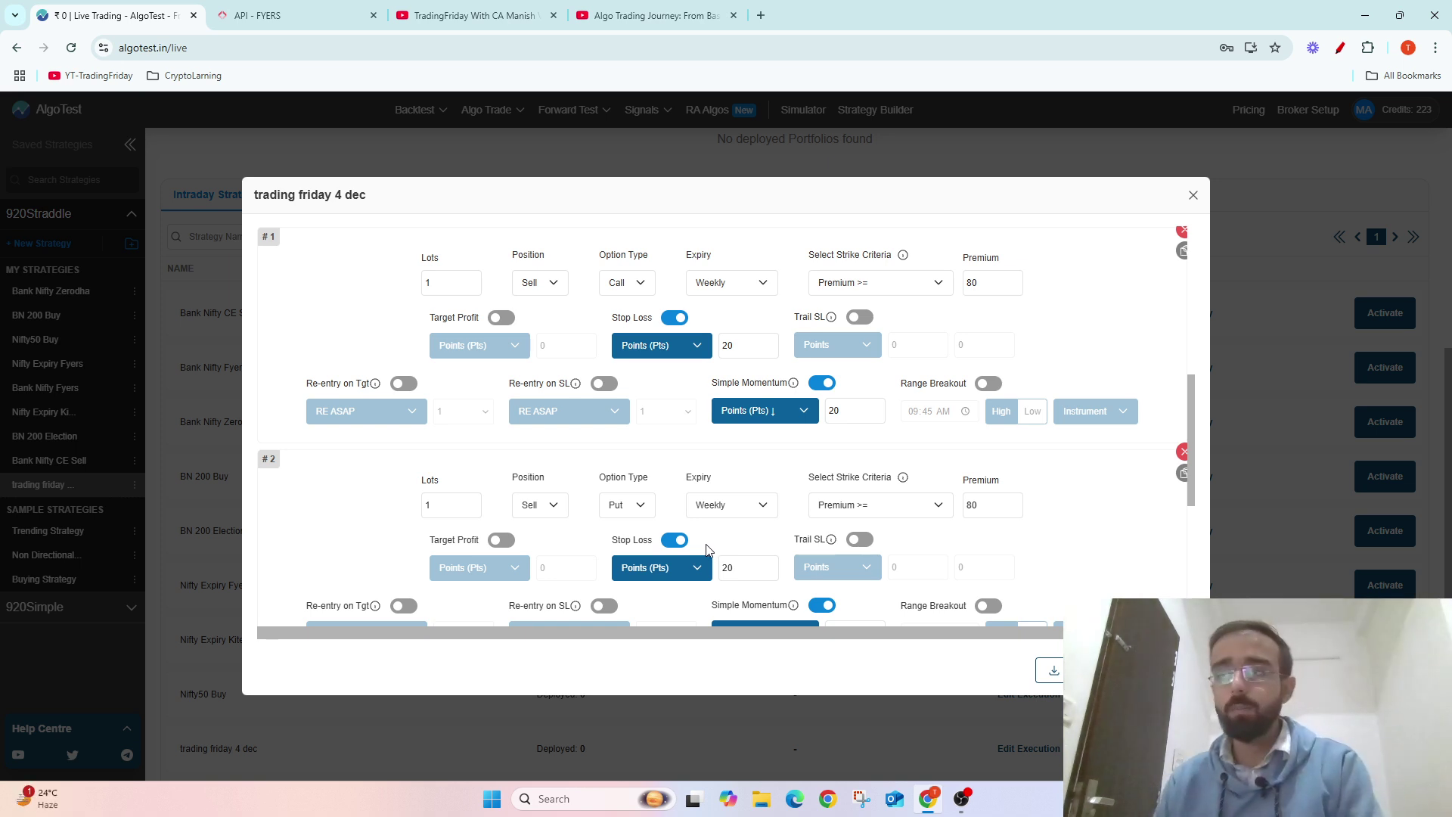
left_click(1194, 195)
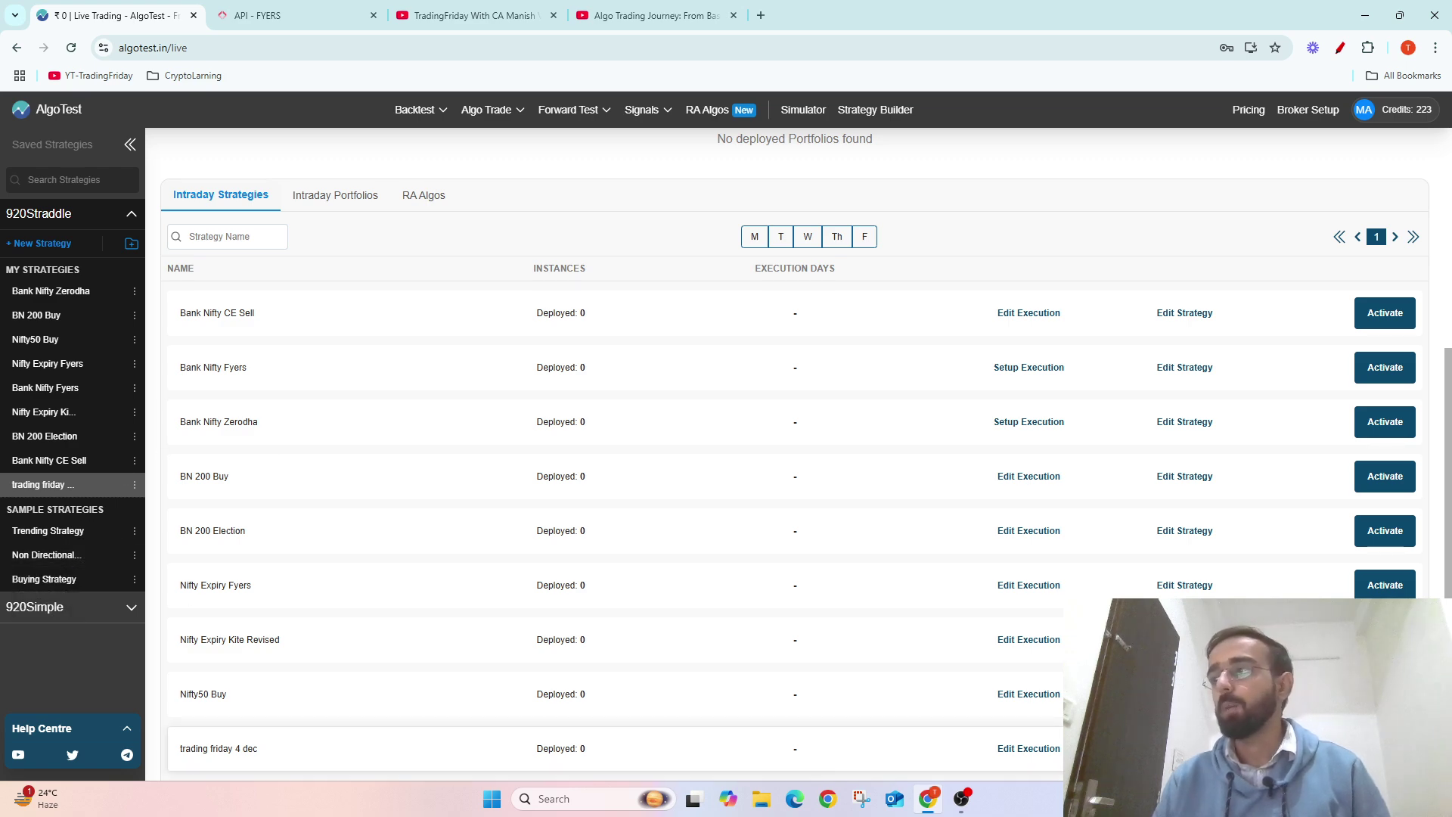
Start activating the "trading friday 4 dec" strategy to check the live trade plan's credit cost, and dismiss the prompt without enabling a plan
left_click(1385, 422)
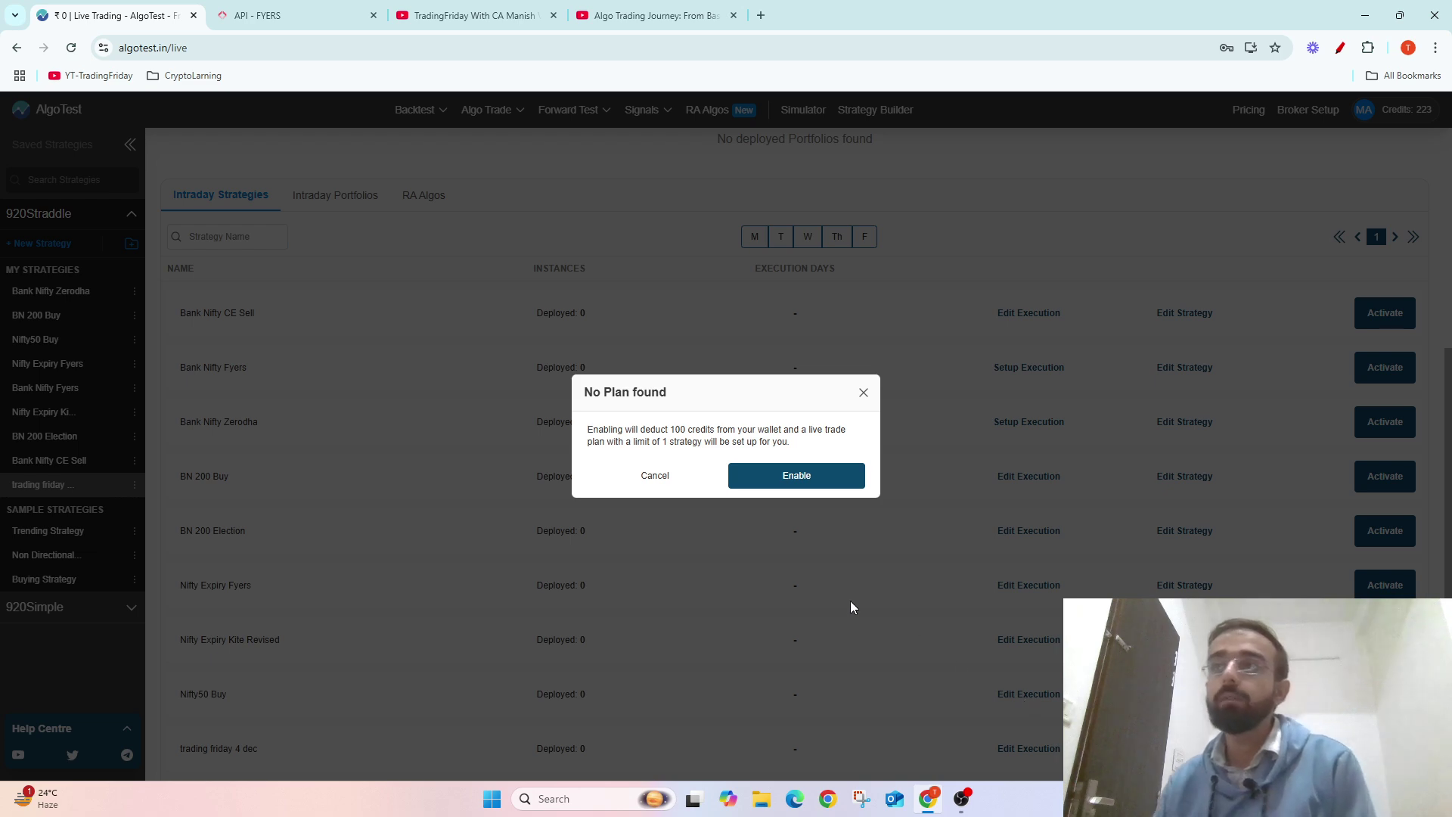
left_click_drag(667, 430, 687, 430)
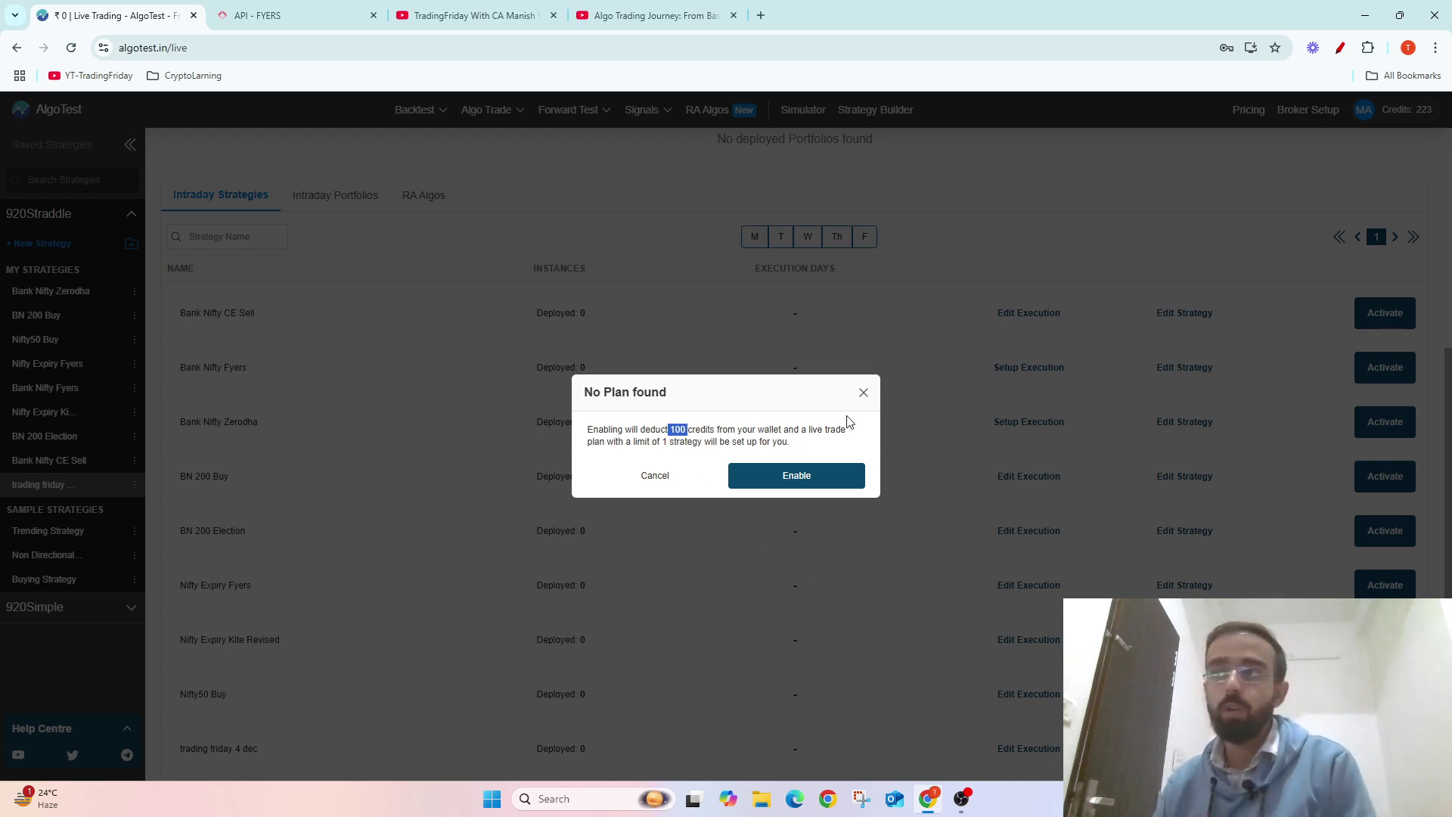
left_click(864, 394)
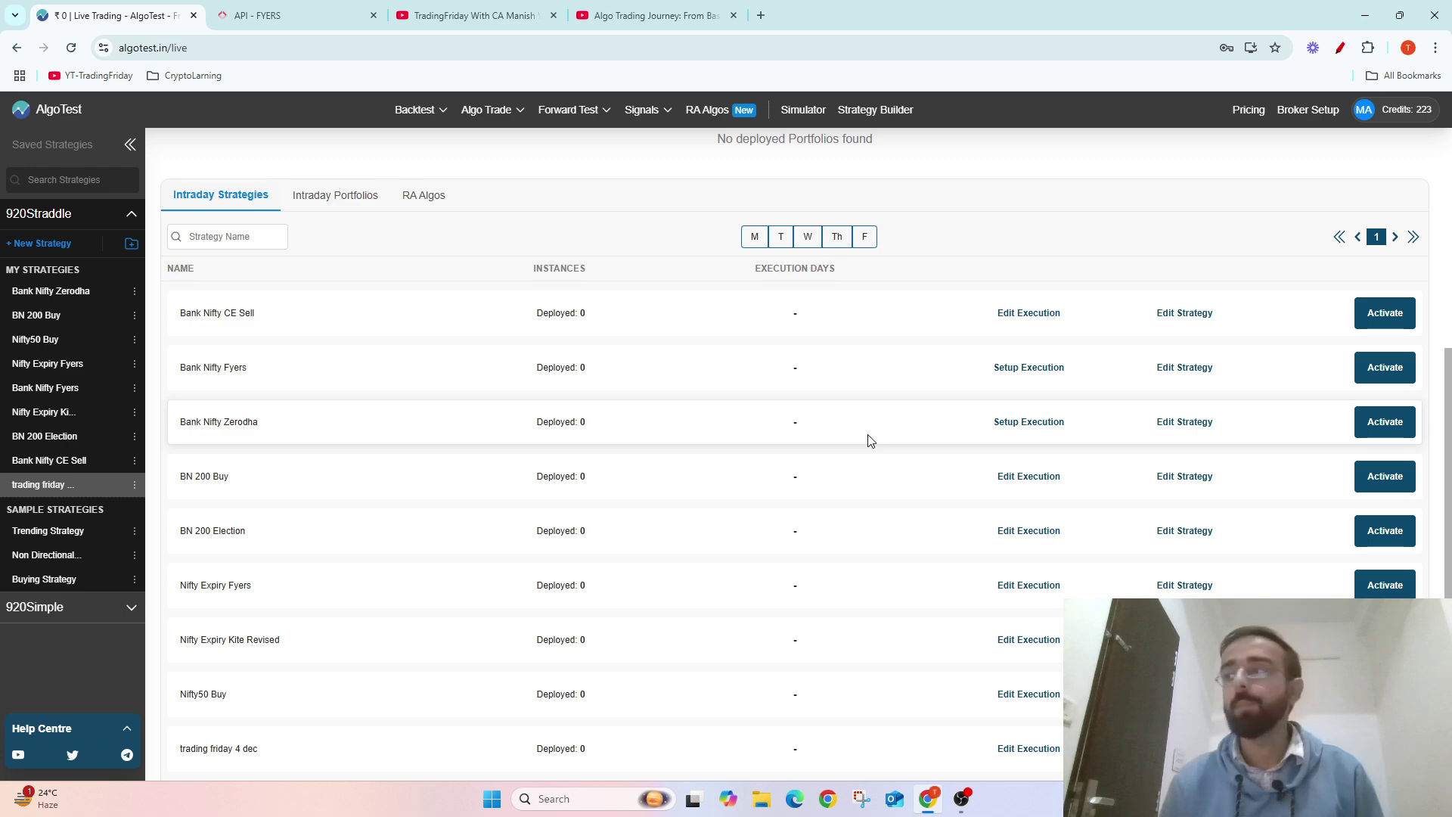
left_click(1386, 748)
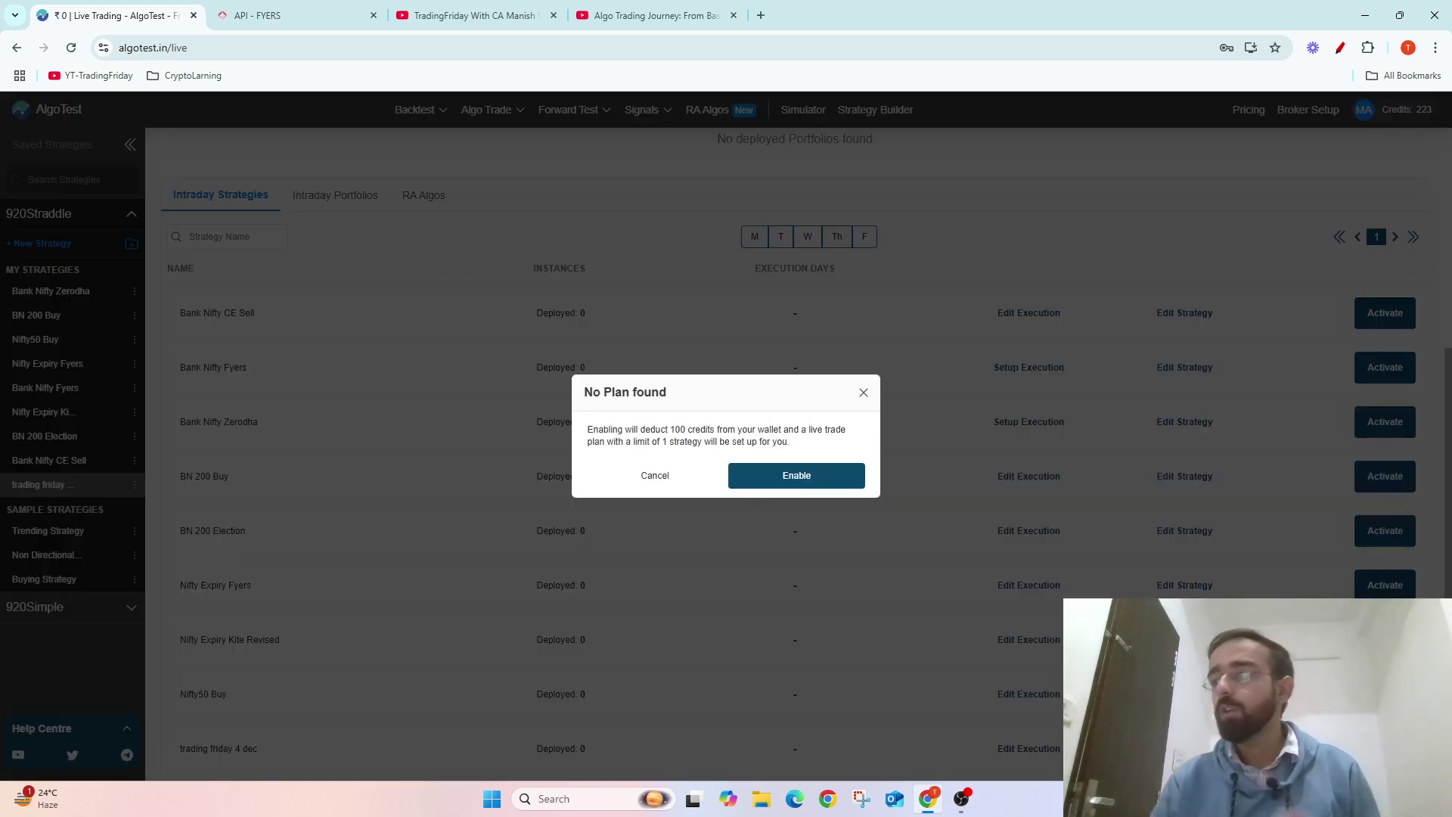
left_click(863, 392)
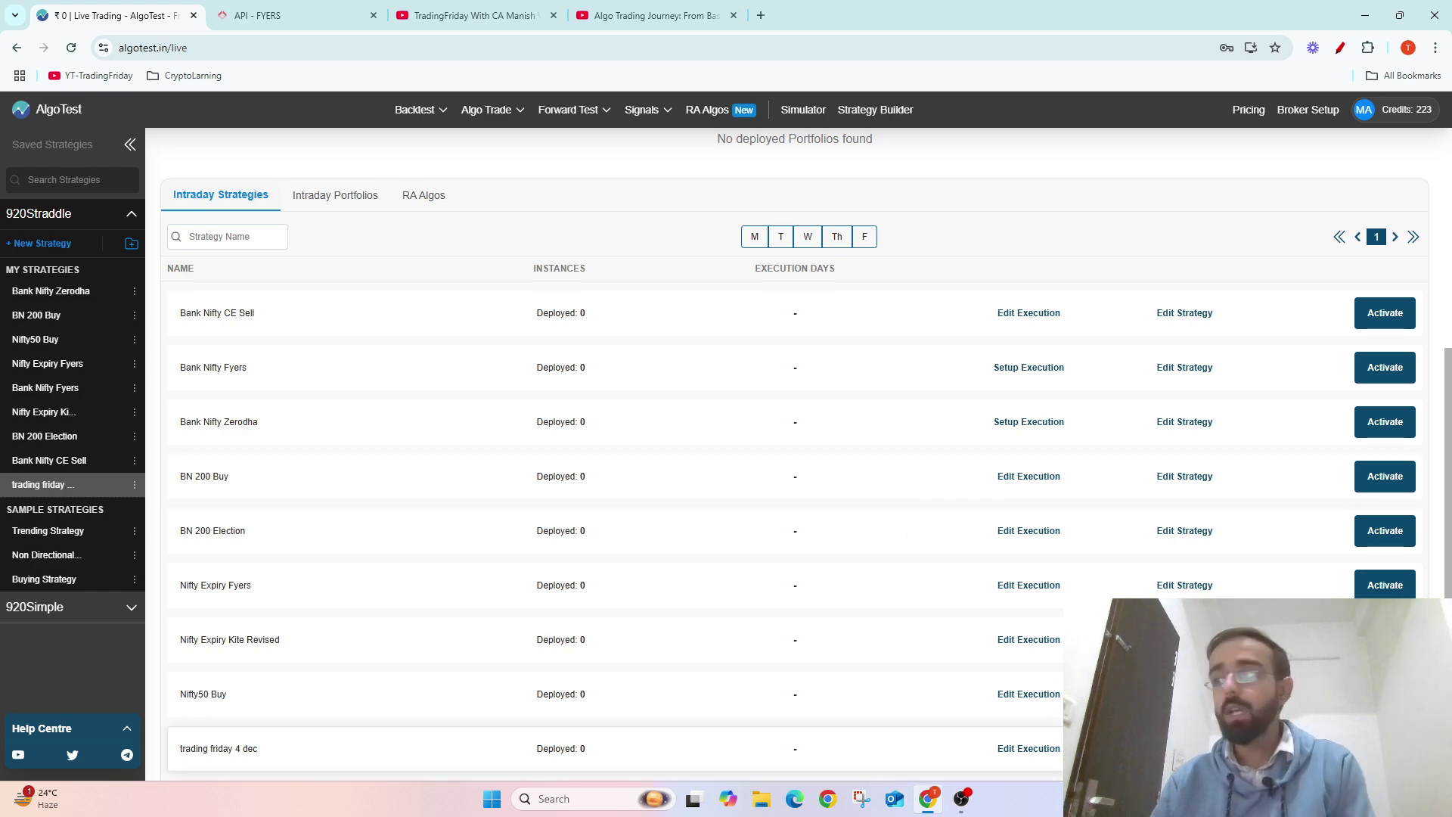
left_click(1385, 748)
left_click(863, 394)
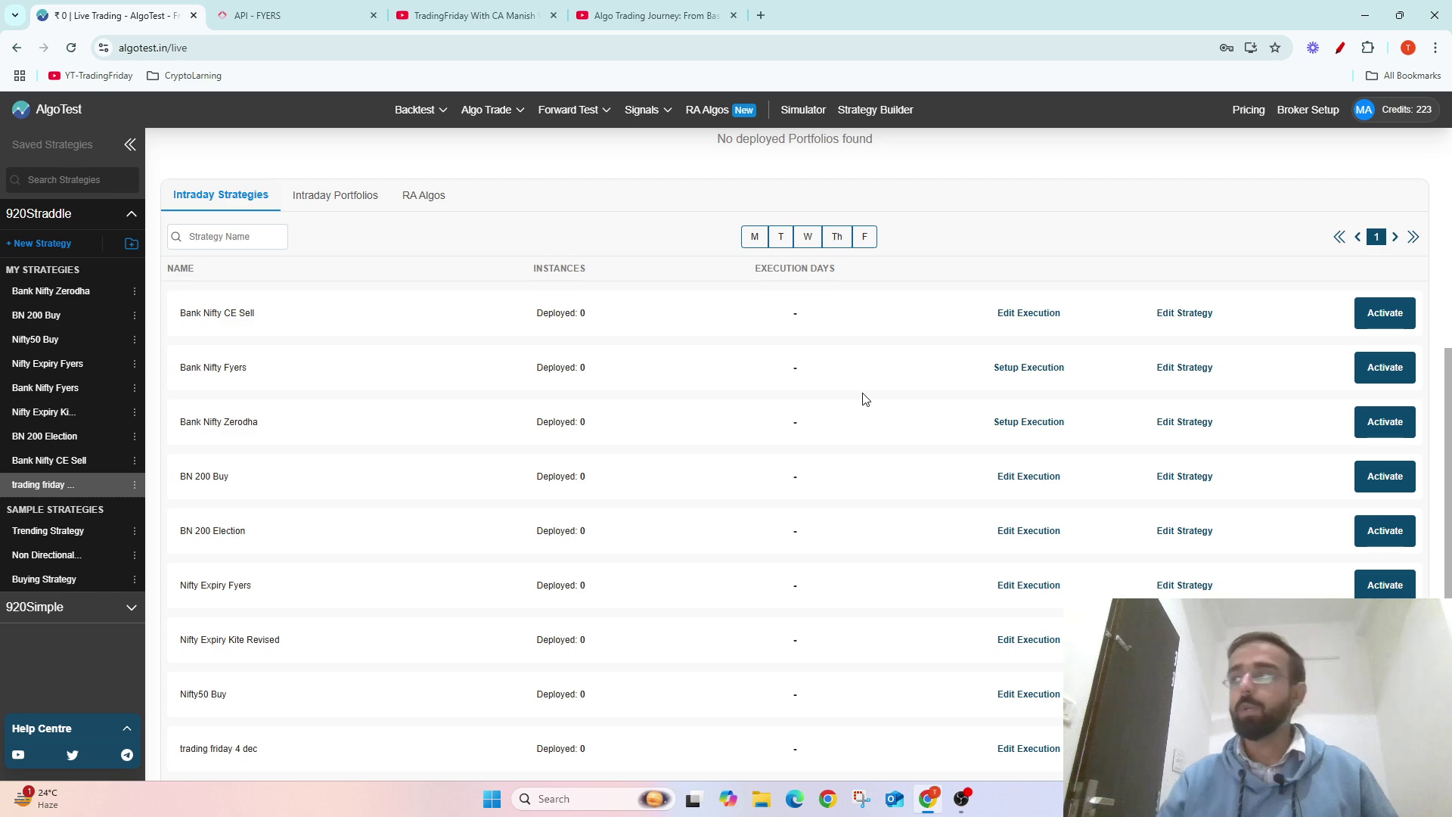
scroll(866, 400, "up", 5)
scroll(867, 400, "down", 5)
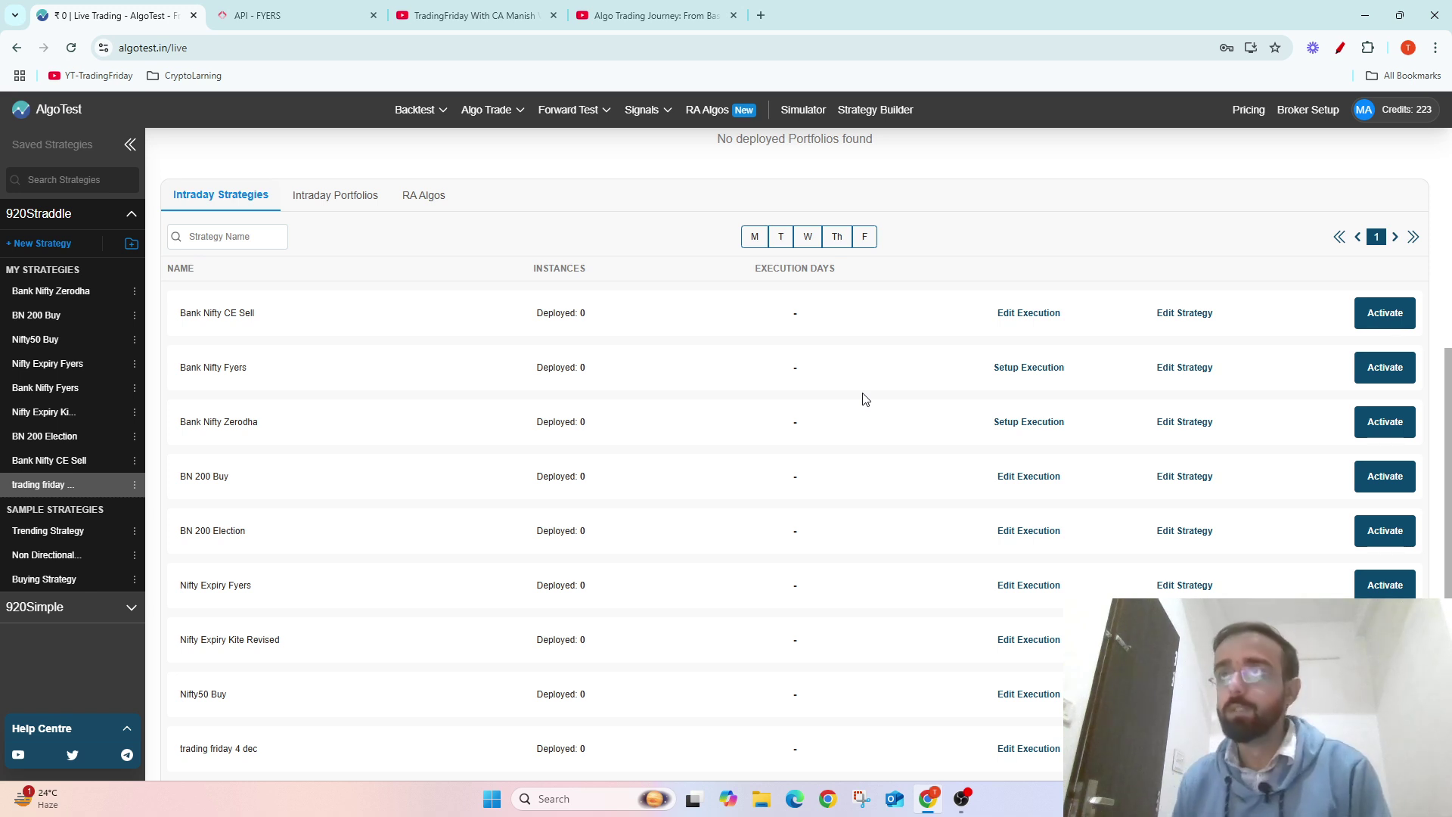
scroll(865, 398, "up", 5)
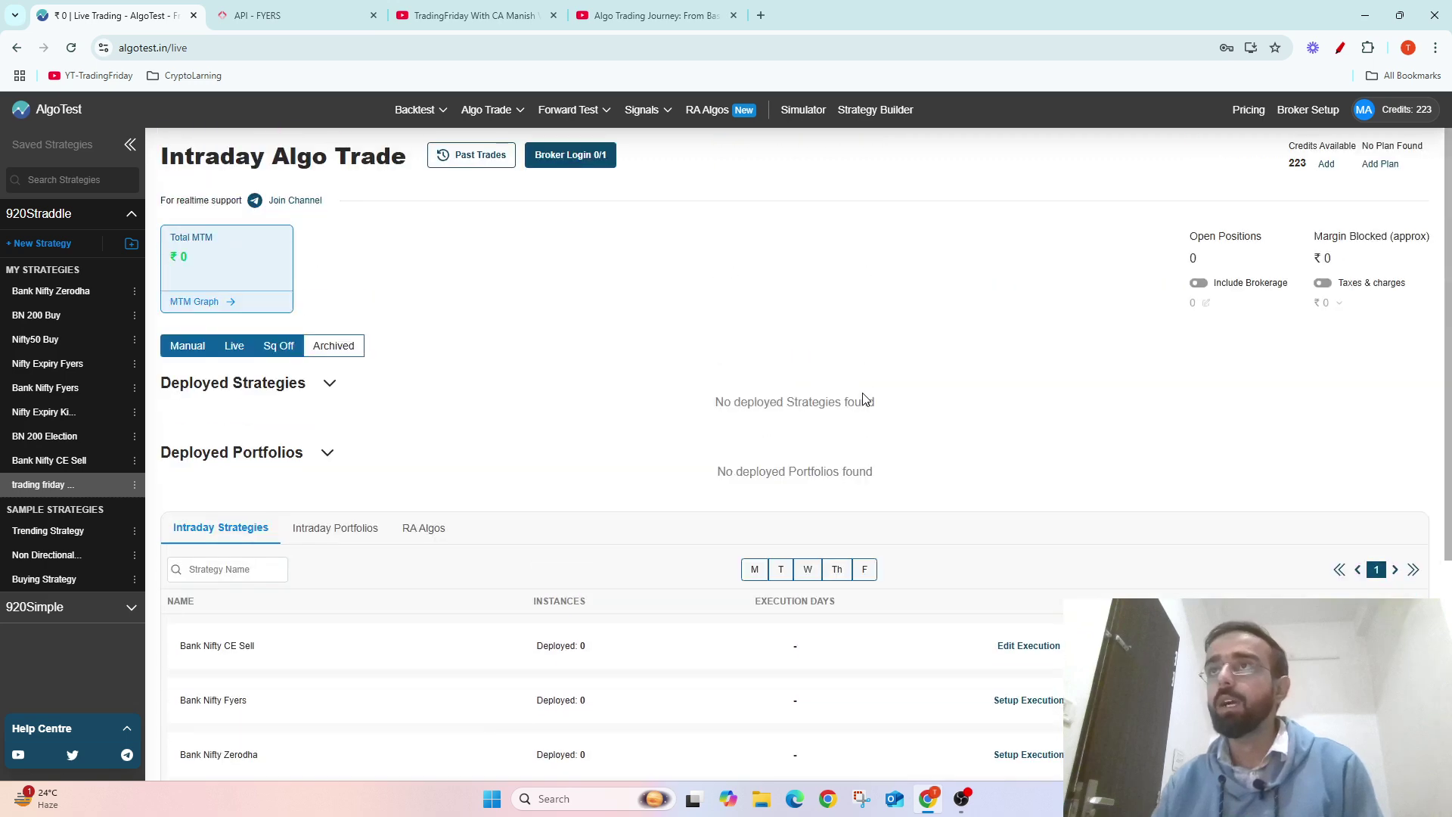
mouse_move(563, 112)
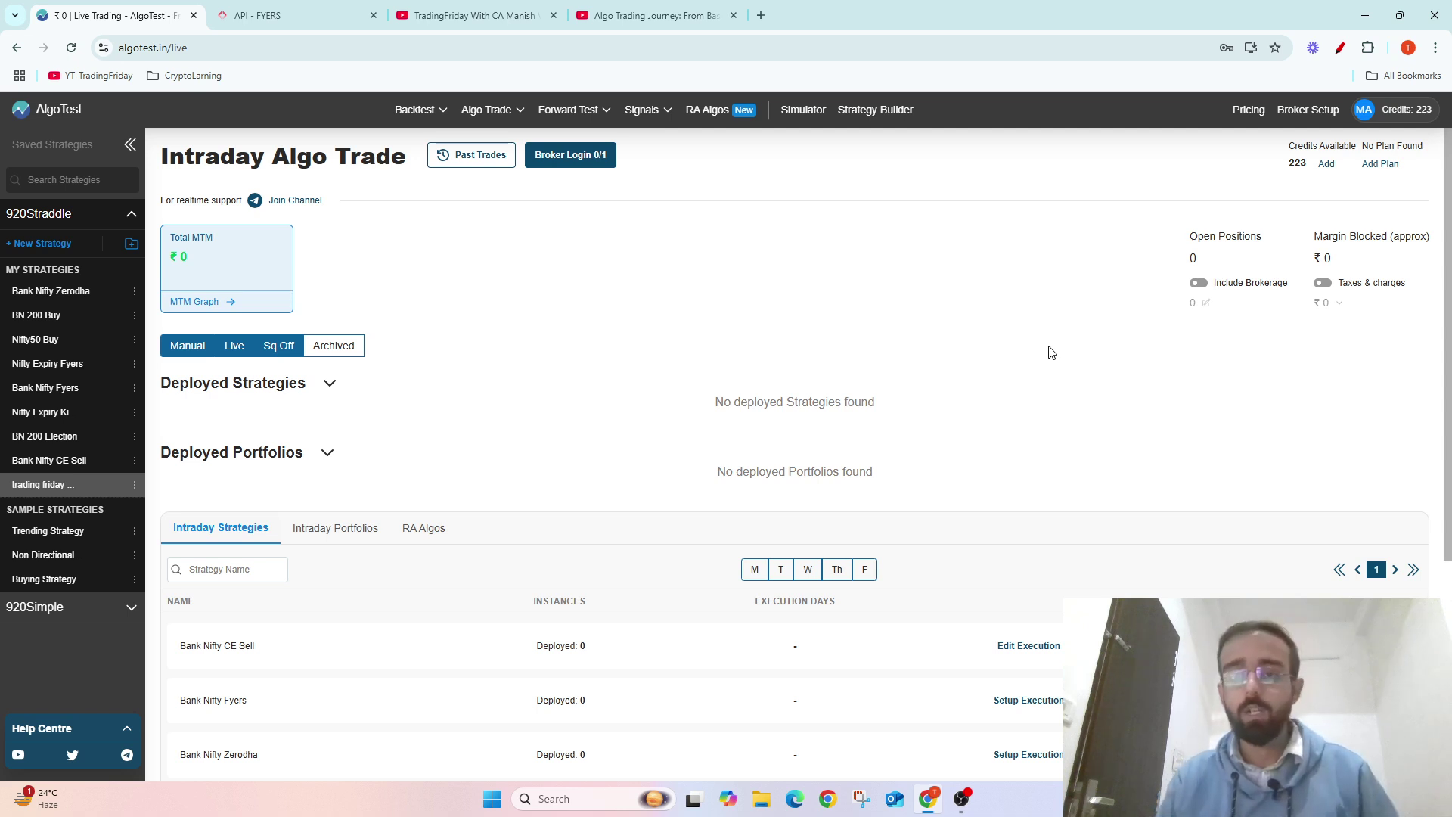
Switch to the TradingFriday YouTube channel, open the full "Crypto Trading in Delta Exchange India" tutorial playlist and look through its videos
left_click(477, 18)
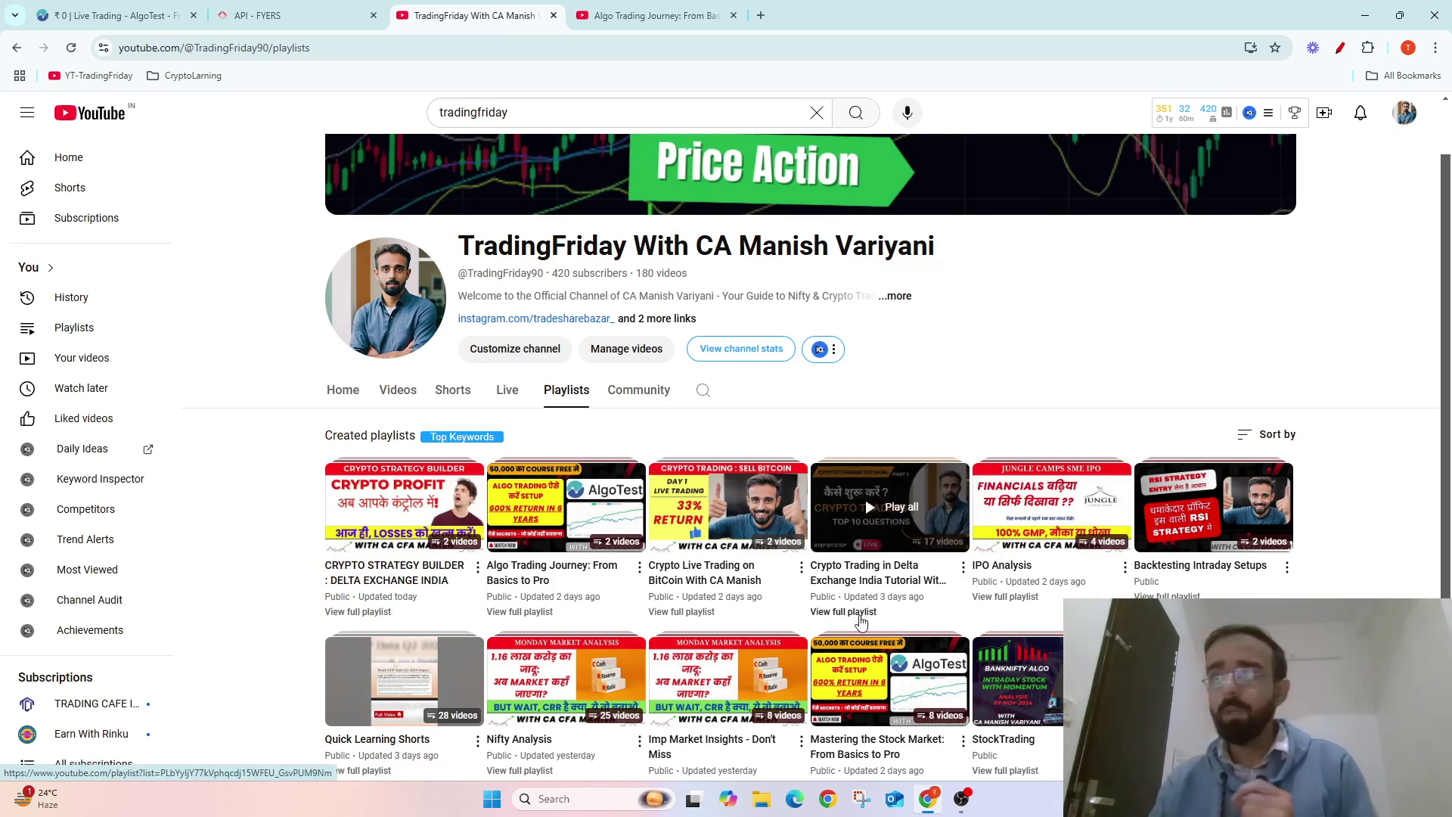
left_click(860, 614)
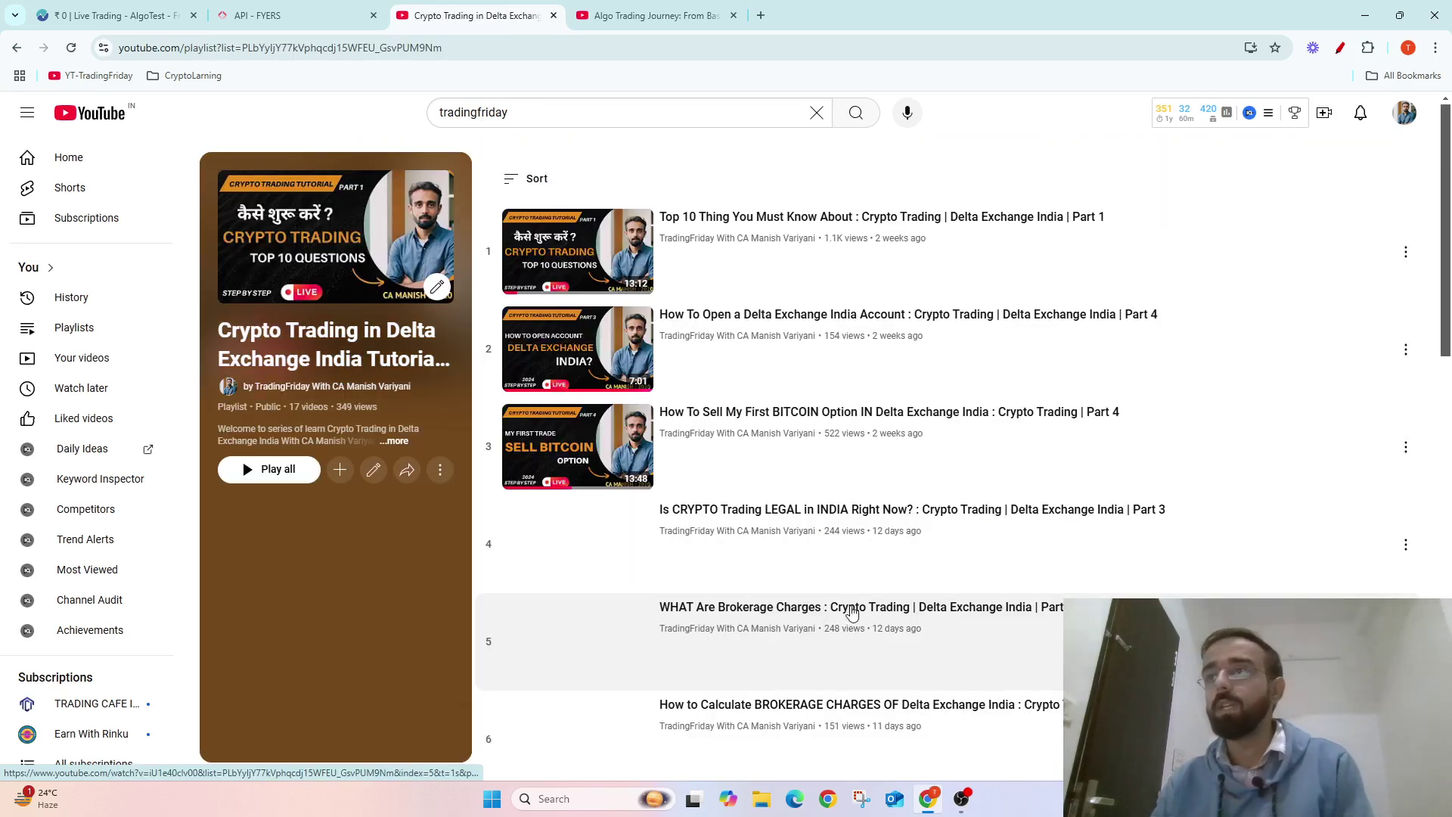
scroll(853, 613, "down", 12)
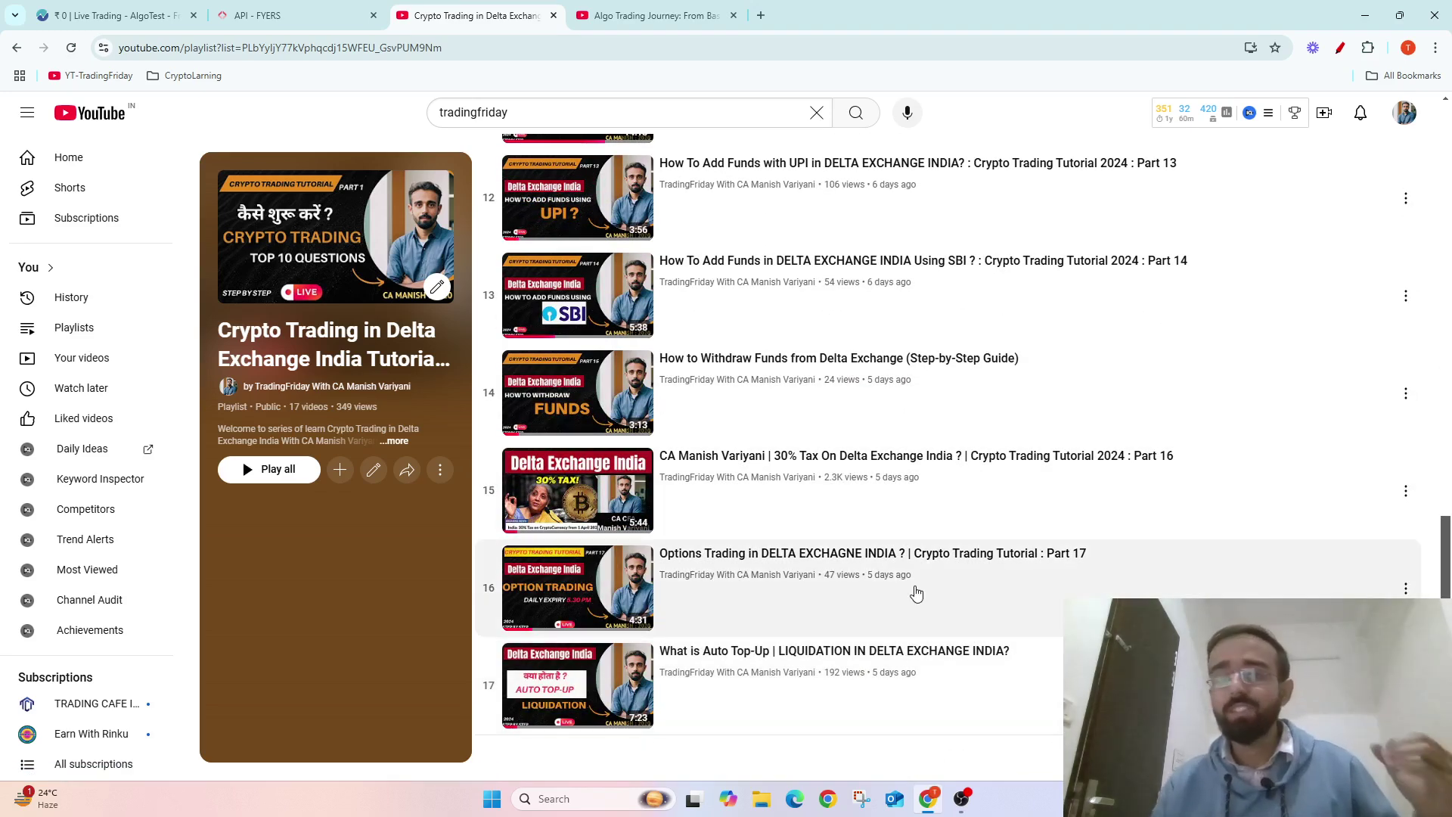
scroll(917, 594, "up", 3)
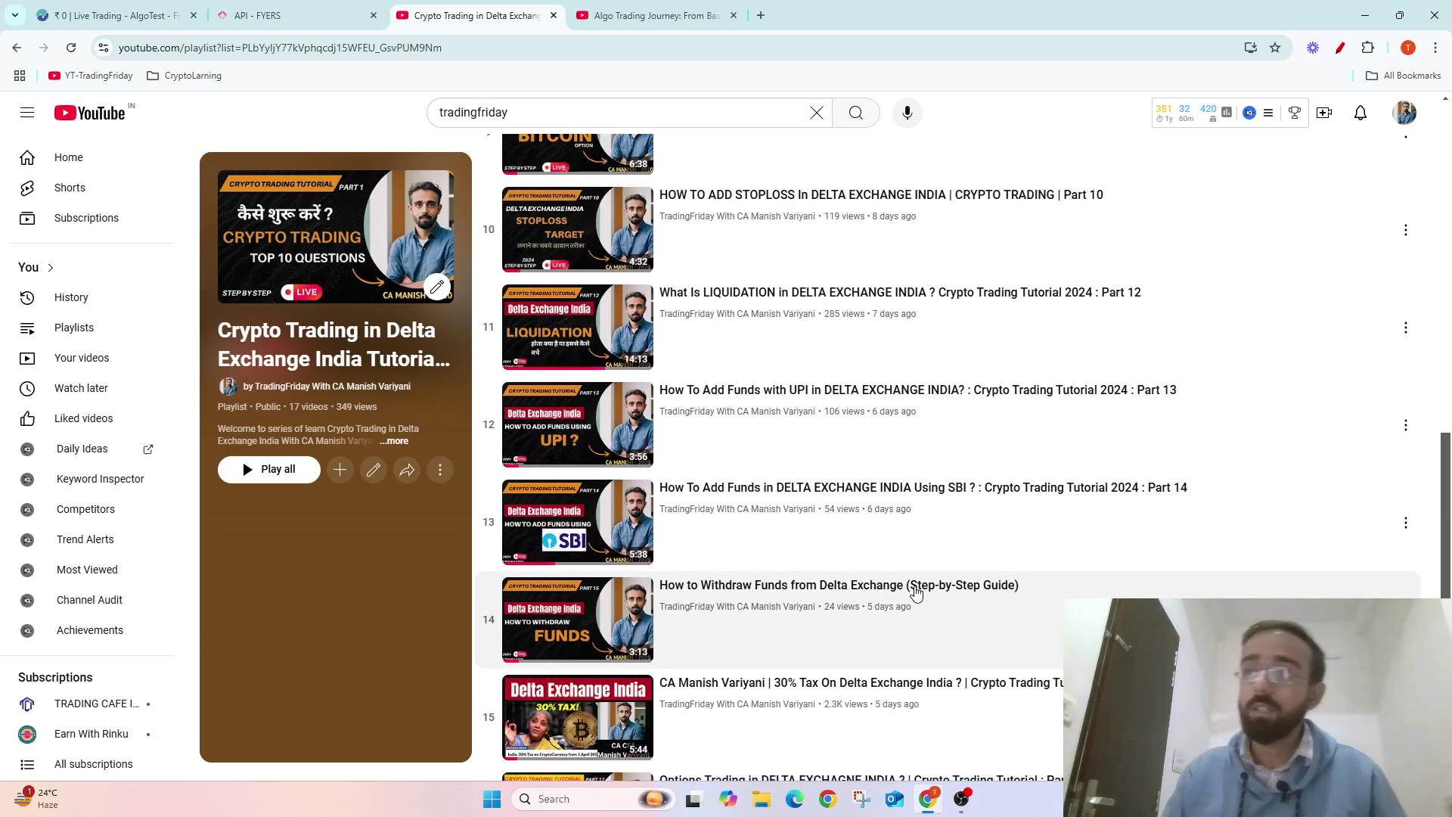
scroll(917, 593, "up", 4)
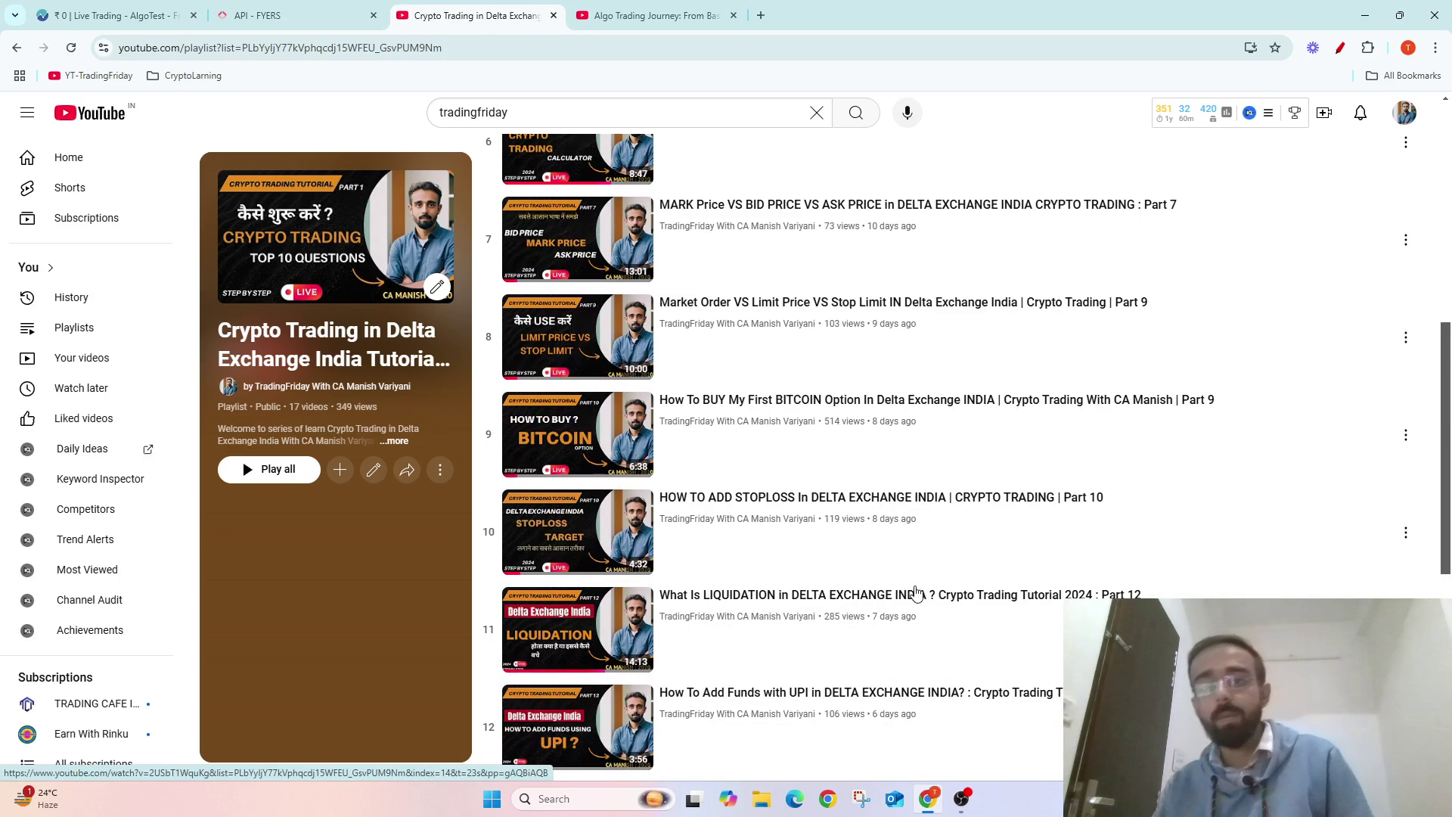